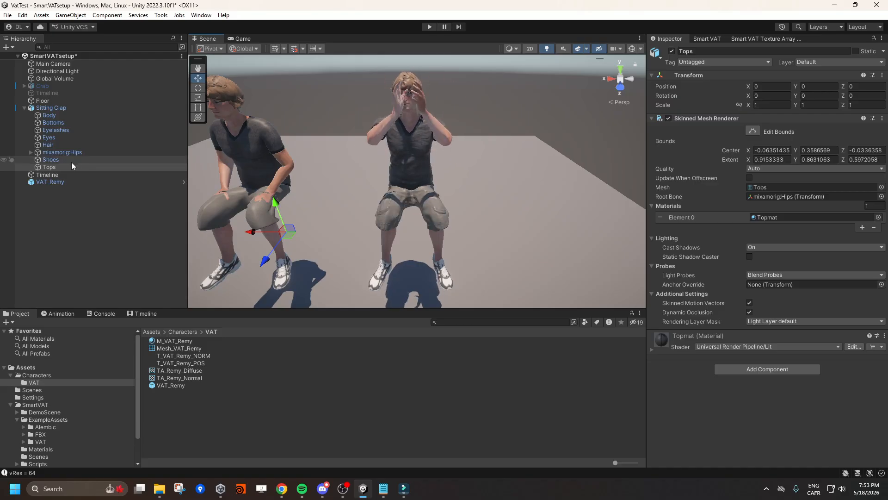
Step: Examine the VAT_Remy object, its Mesh_VAT_Remy asset's vertex data and the T_VAT_Remy_POS texture
left_click(38, 183)
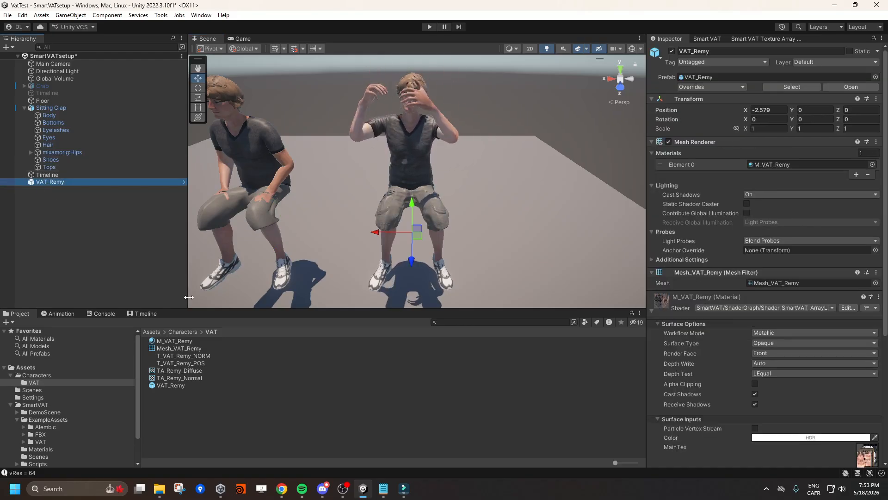
left_click(167, 350)
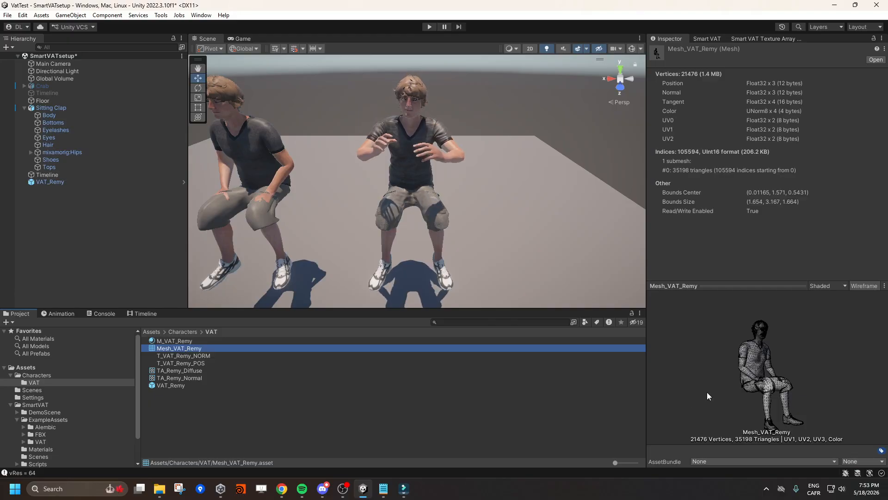
left_click_drag(707, 392, 706, 442)
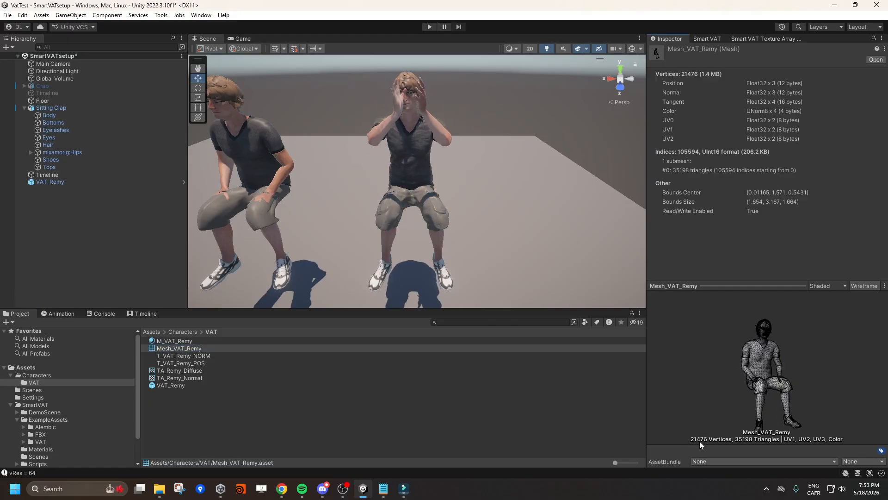
left_click(204, 363)
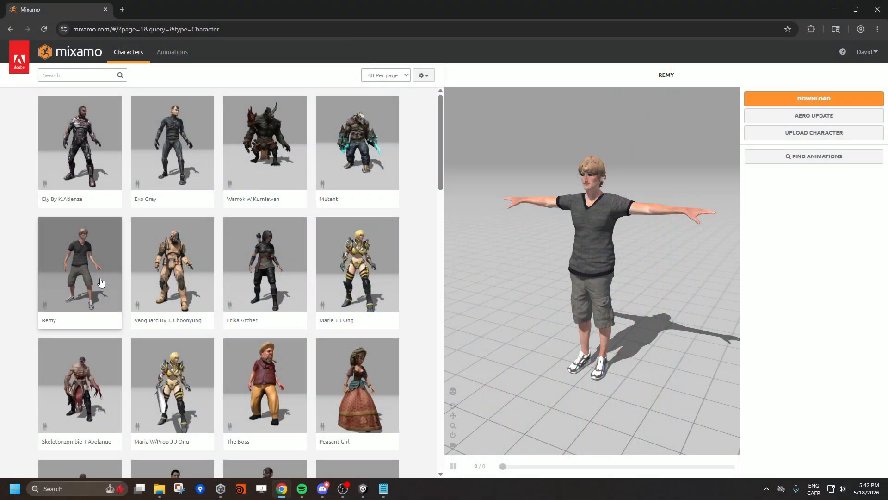
Step: On Mixamo, choose the Remy character and search the animations for "sitting"
left_click(101, 282)
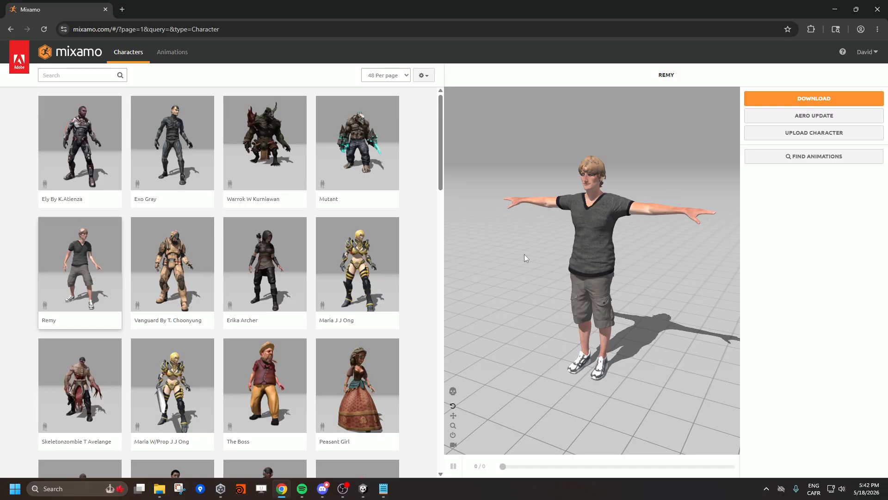
left_click(172, 52)
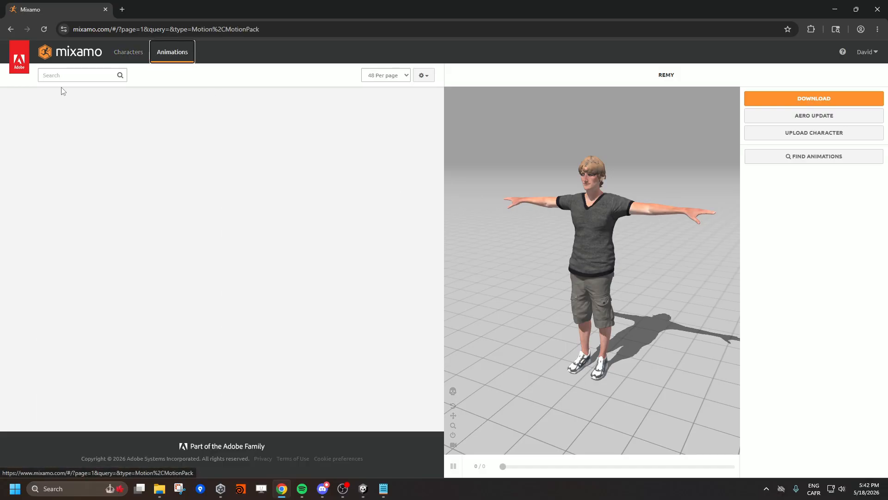
left_click(64, 76)
type("sl")
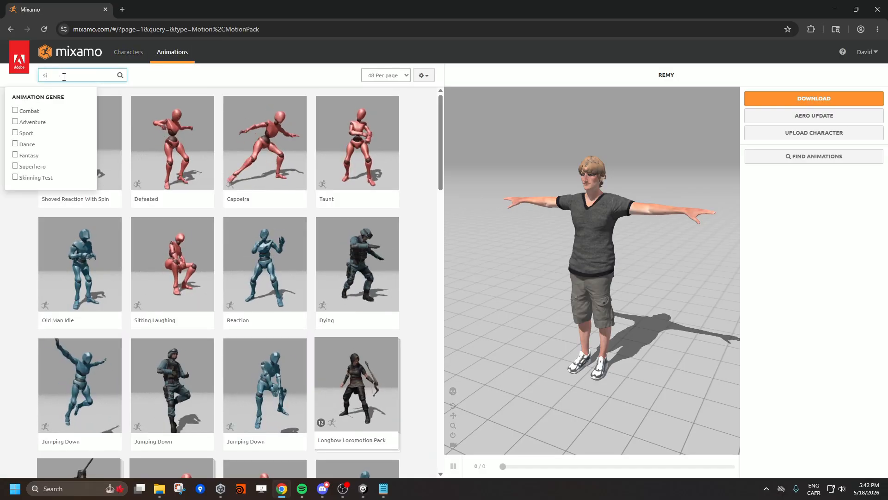
type("tting")
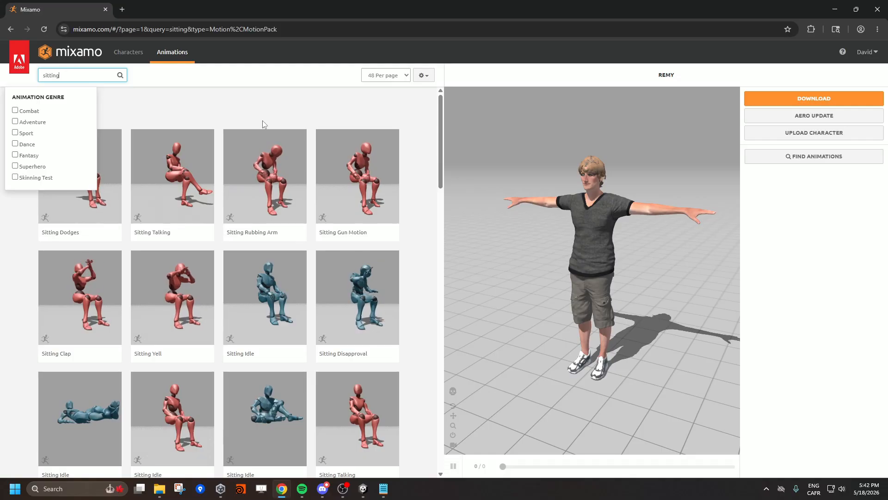
left_click(243, 106)
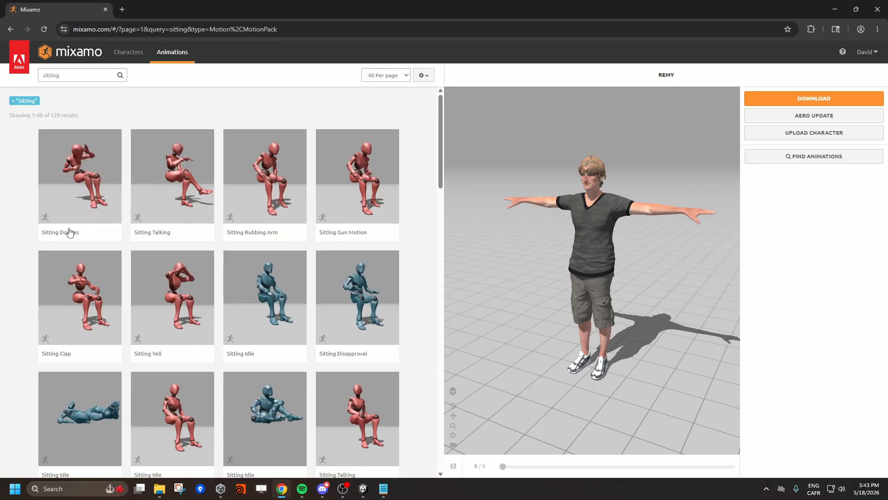
Step: Apply the Sitting Clap animation to Remy and download it as FBX Binary with skin at 30 frames per second
scroll(71, 234, "down", 1)
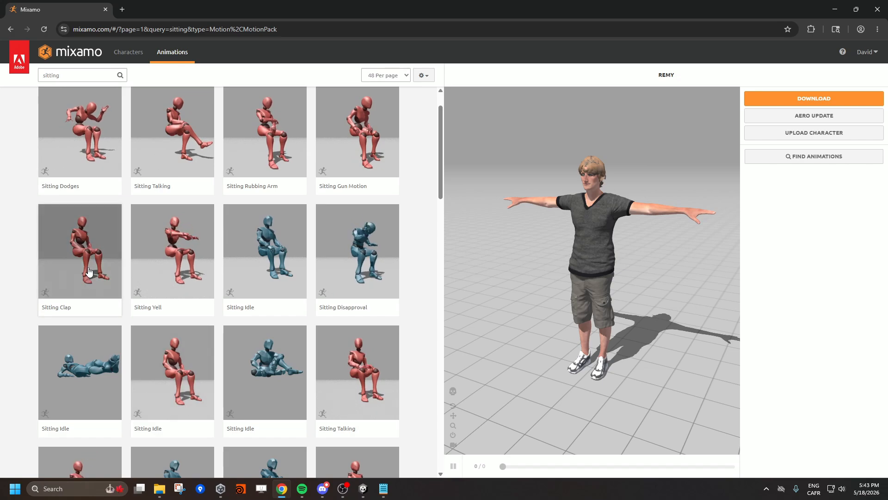
left_click(89, 271)
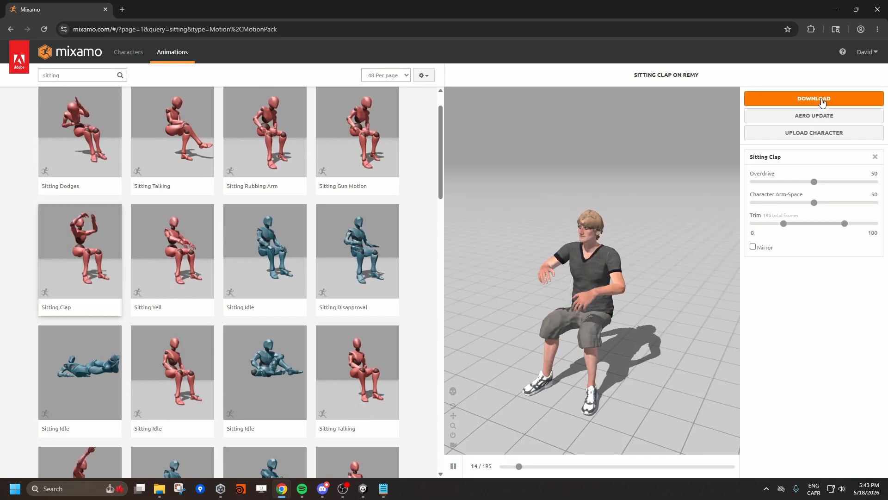
left_click(822, 102)
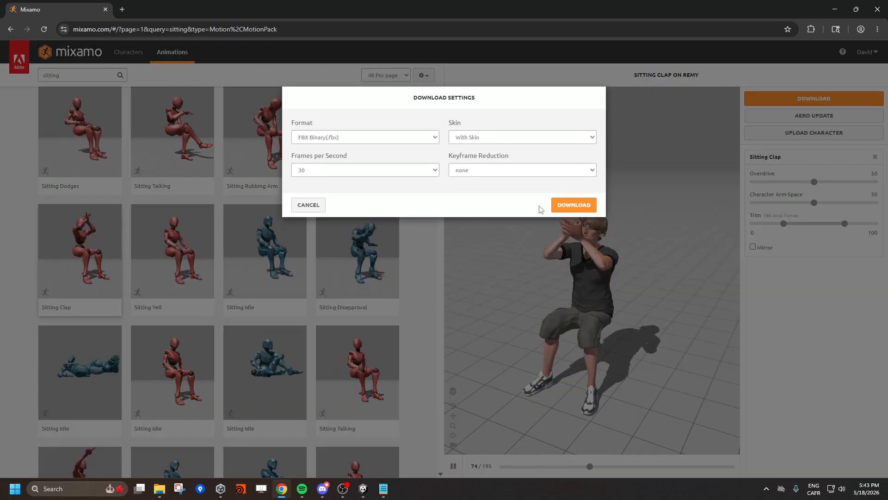
left_click(574, 205)
Step: Apply the Sitting Yell animation to Remy and download it
left_click(202, 254)
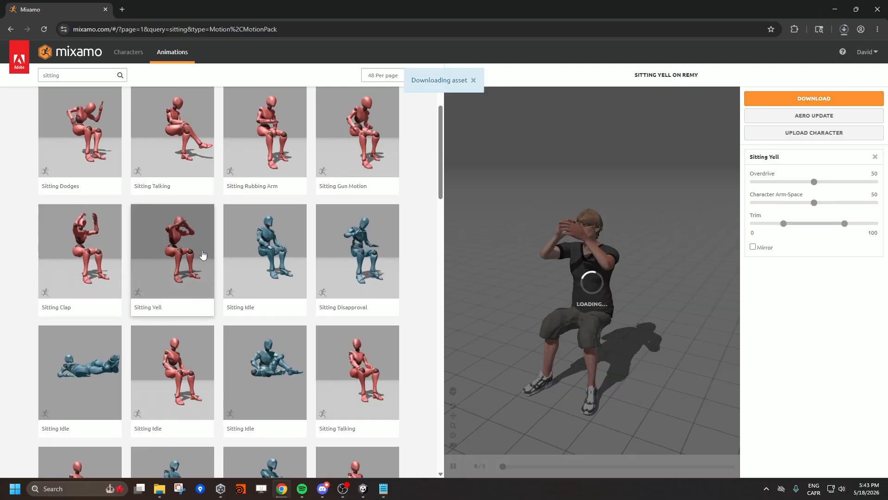
left_click(832, 98)
left_click(574, 203)
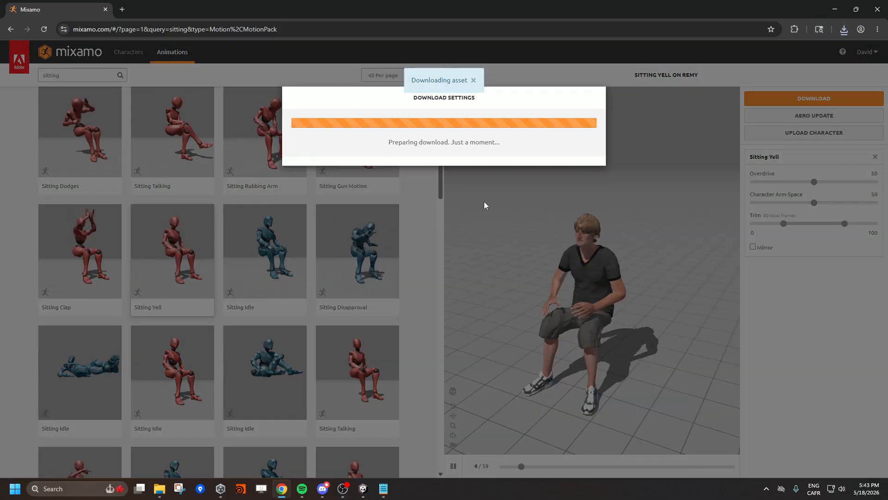
Step: Apply the red-figure Sitting Idle animation below Sitting Yell to Remy and download it
scroll(185, 278, "down", 2)
left_click(173, 278)
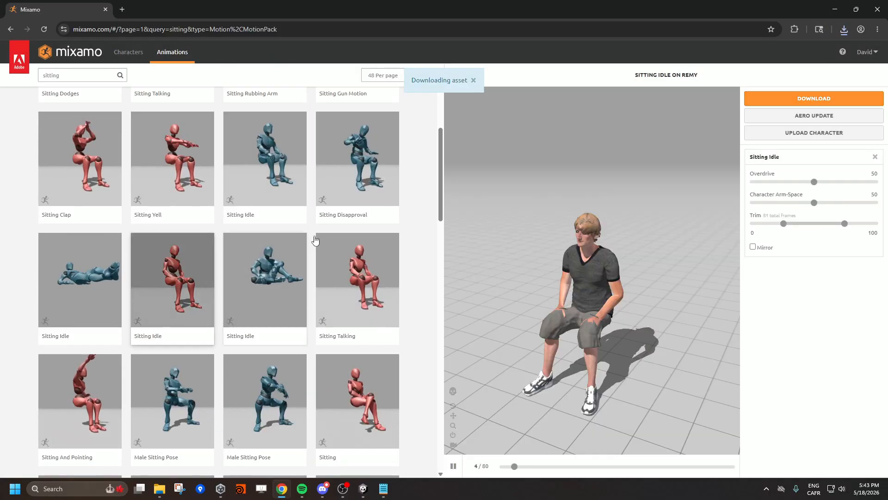
left_click(828, 100)
left_click(559, 206)
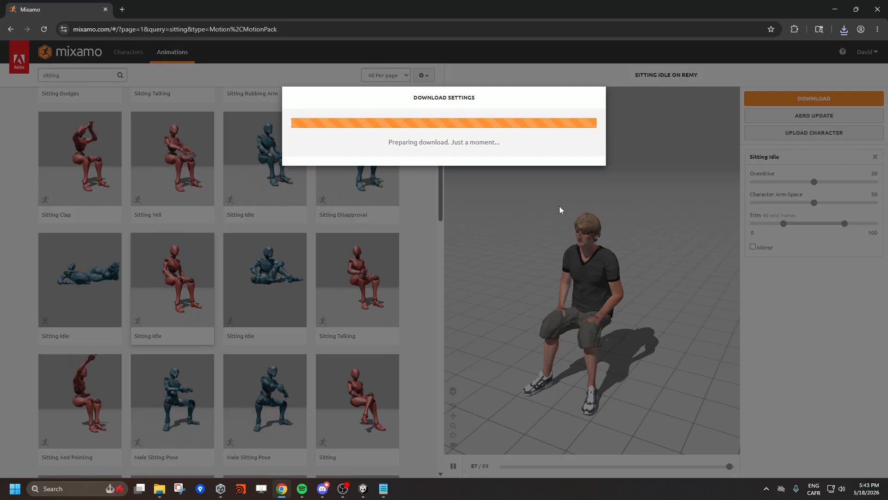
Step: In File Explorer, paste the downloaded Sitting Idle, Sitting Clap and Sitting Yell FBX files into the project's Assets/Characters folder
mouse_move(159, 489)
left_click(254, 445)
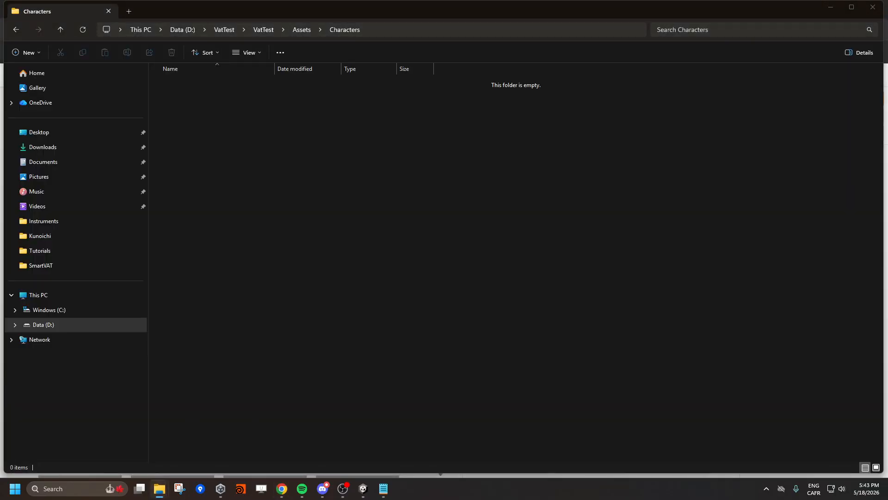
left_click(262, 239)
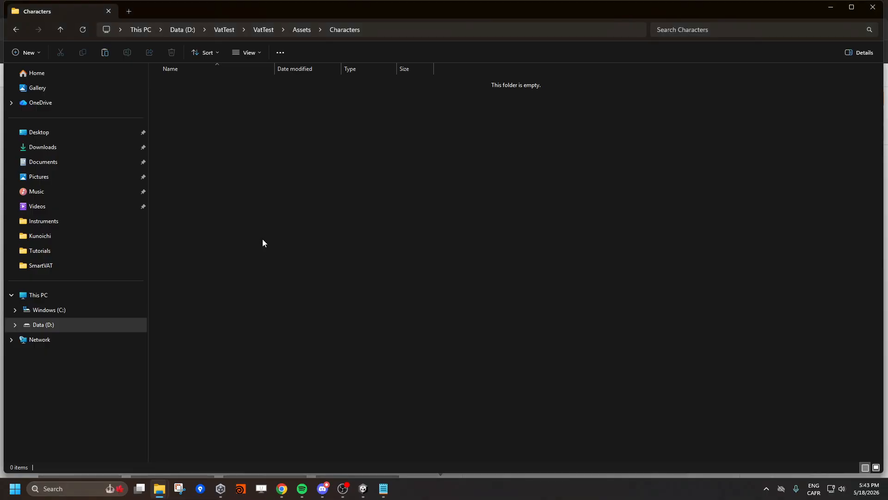
key("ctrl+v")
left_click(346, 234)
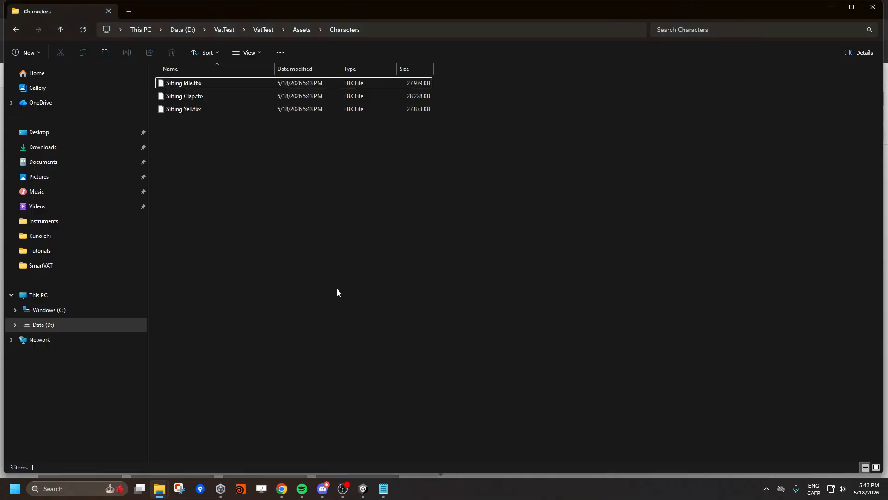
Step: Switch to Unity and select the Sitting Clap model in the project's Characters folder
left_click(364, 488)
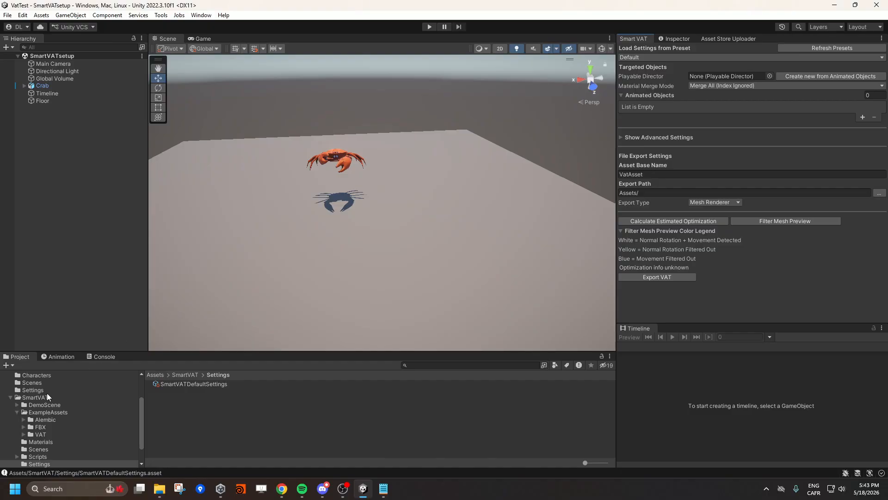
scroll(50, 402, "up", 3)
left_click(37, 421)
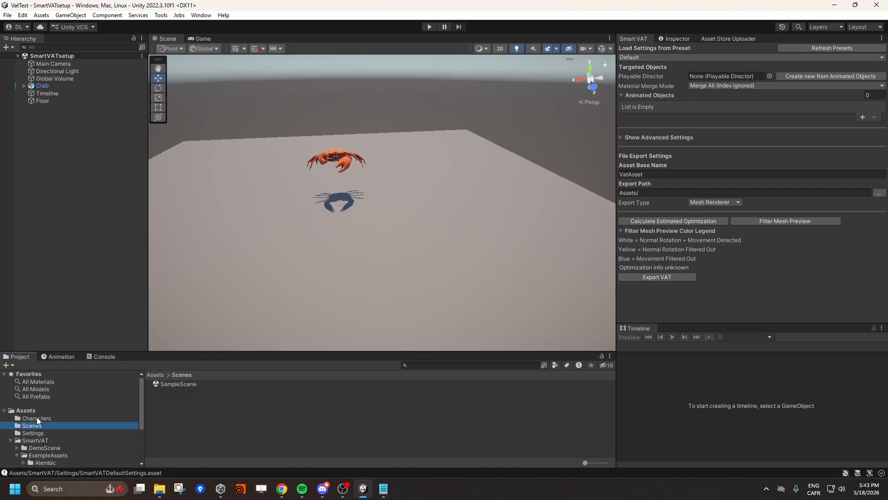
left_click(175, 384)
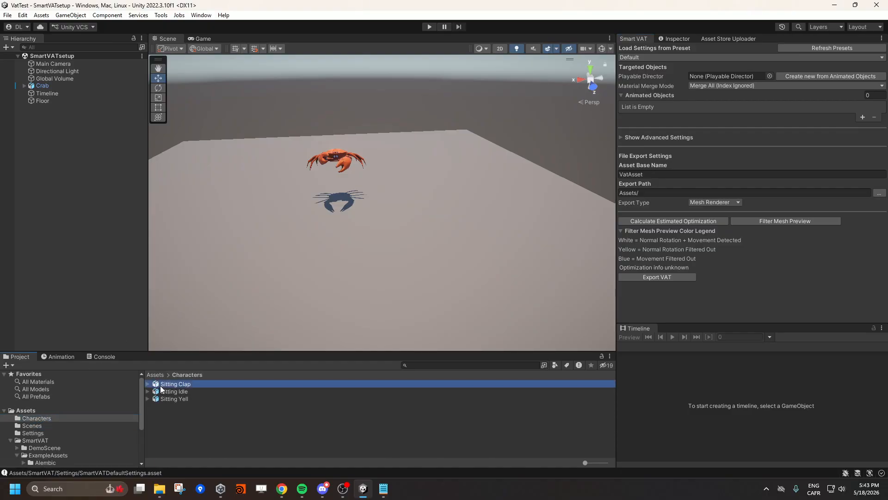
Step: Place the Inspector ahead of Smart VAT and review the Sitting Clap model's animation import settings
left_click(668, 39)
right_click(656, 41)
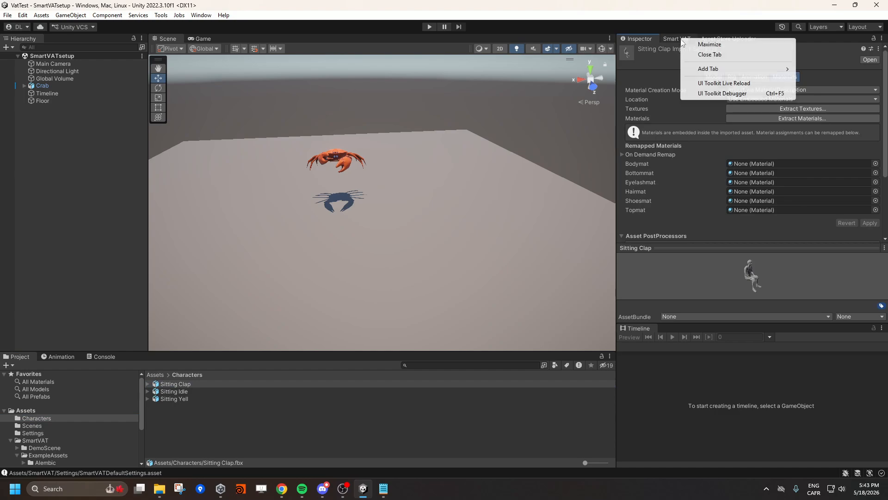
left_click(641, 43)
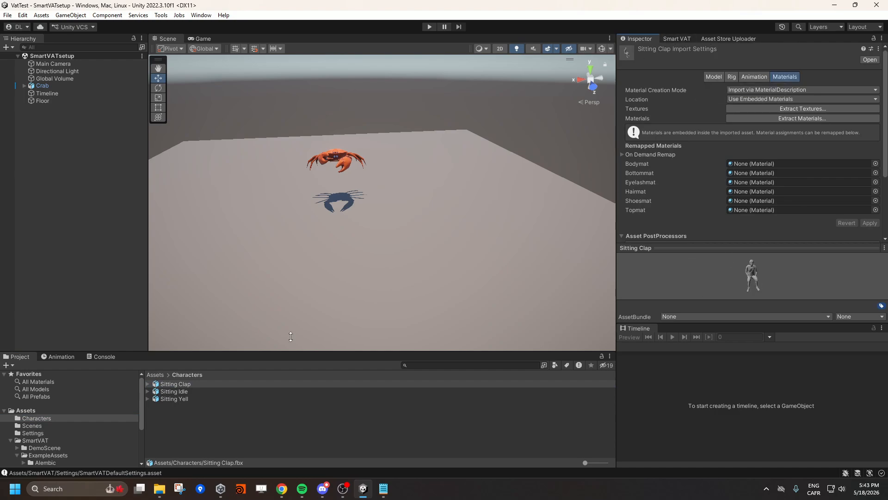
left_click(750, 78)
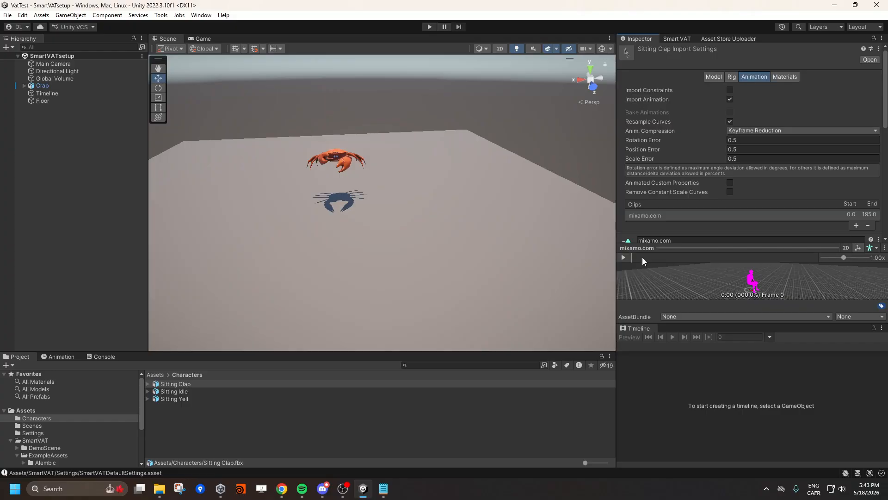
left_click_drag(645, 258, 607, 216)
Step: Extract Sitting Clap's embedded textures and materials into the Characters folder, and fix the normal map import settings
left_click(785, 78)
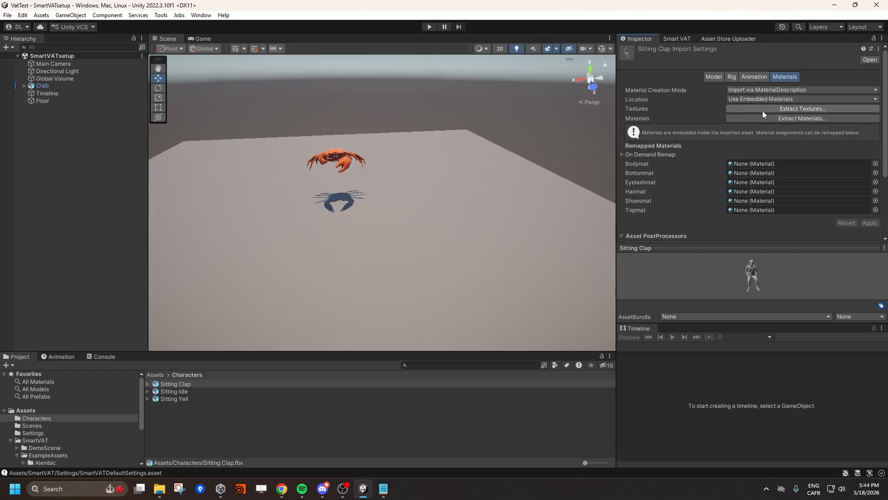
left_click(775, 109)
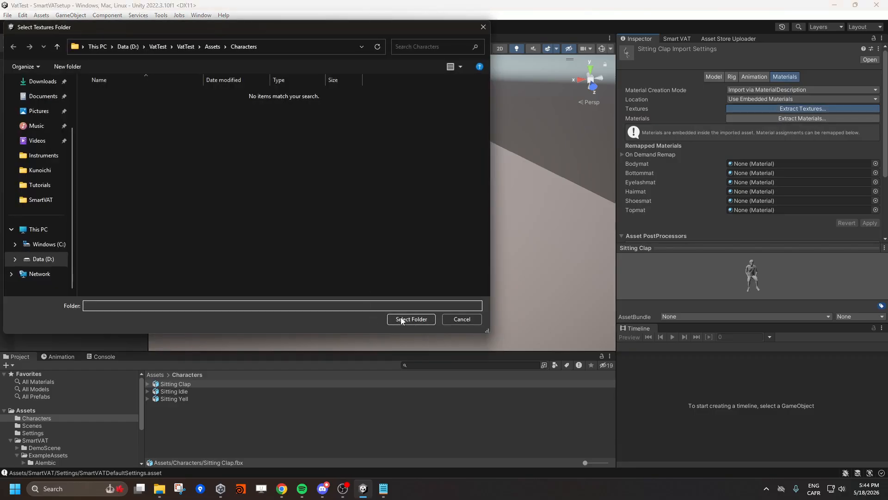
left_click(401, 319)
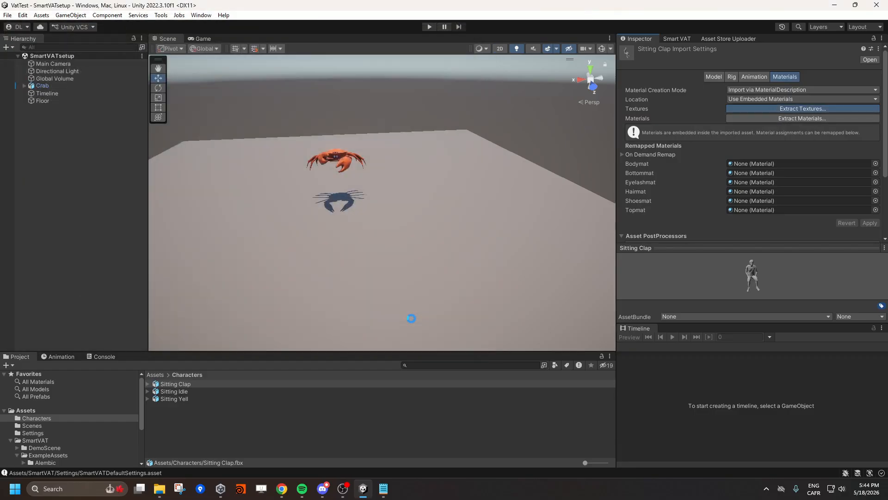
left_click(771, 119)
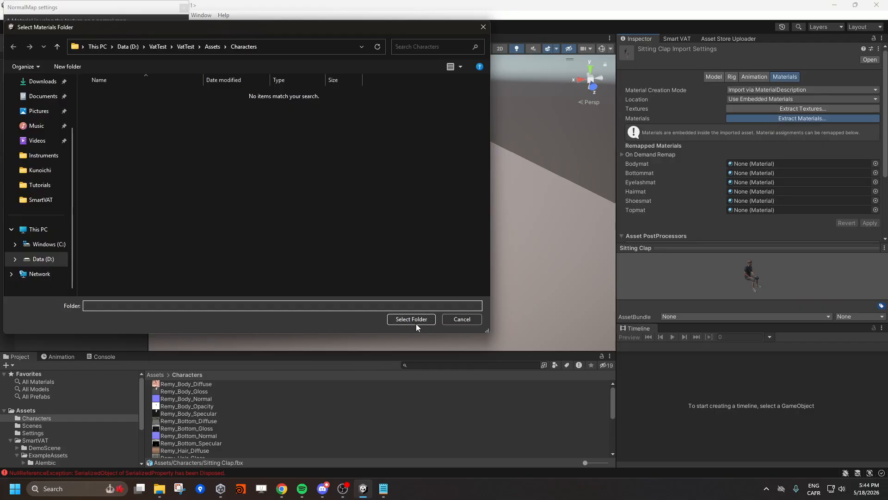
left_click(415, 322)
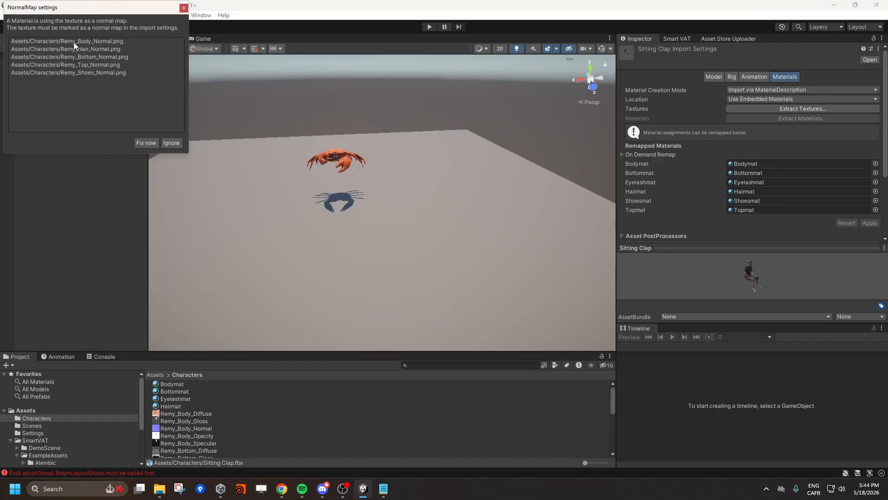
left_click(147, 143)
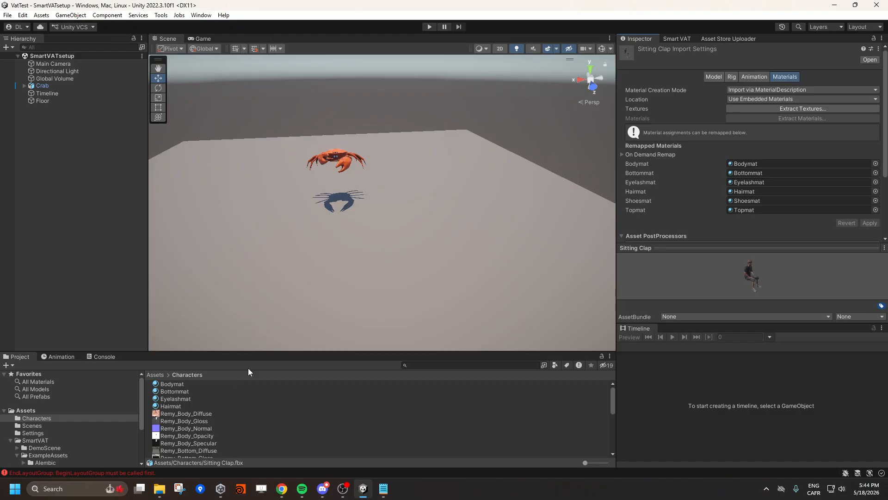
Step: Place the Sitting Clap model in the scene and set its position to X 0, Y 0, Z 0
scroll(215, 417, "down", 8)
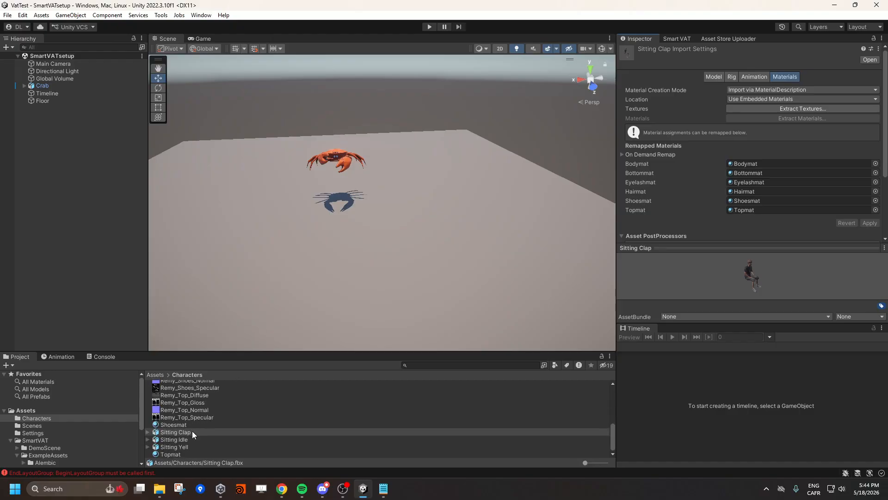
left_click_drag(191, 432, 340, 196)
left_click(762, 111)
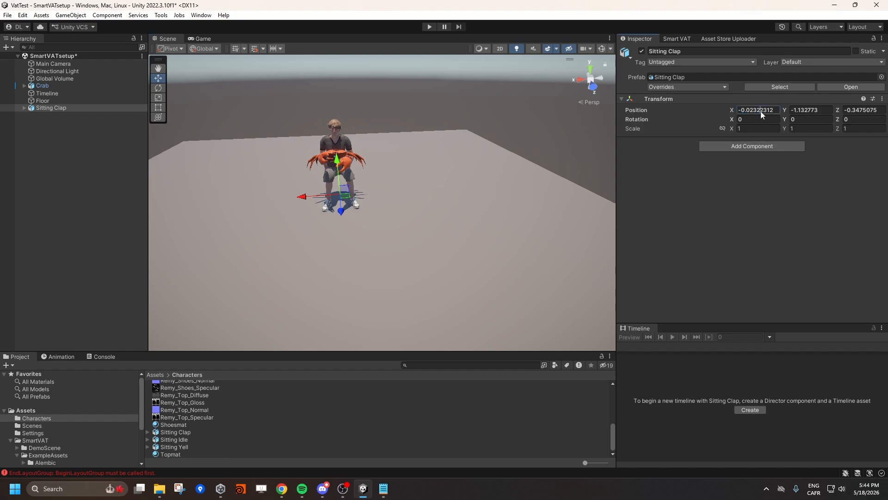
type("0")
key("Return")
left_click(813, 113)
type("0")
key("Return")
left_click(868, 114)
type("0")
key("Return")
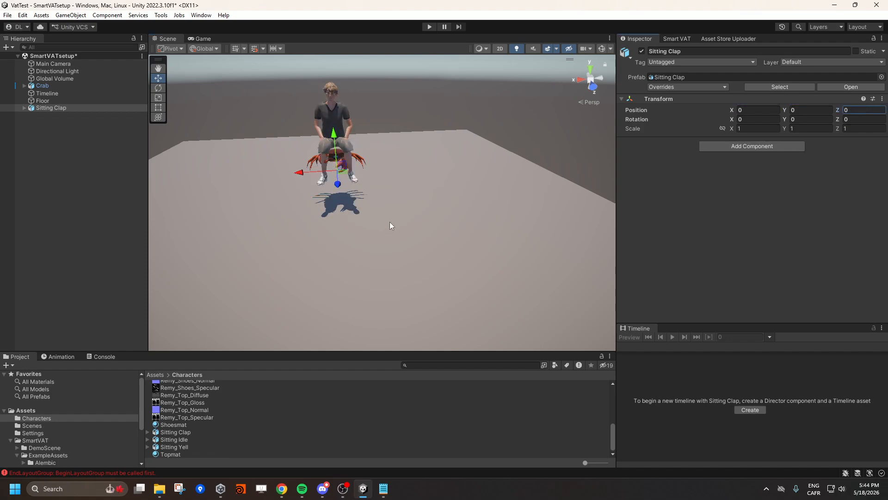
Step: Deactivate the Crab and Timeline objects in the scene so only the seated character is shown on the floor
left_click(42, 86)
left_click(47, 93, "shift")
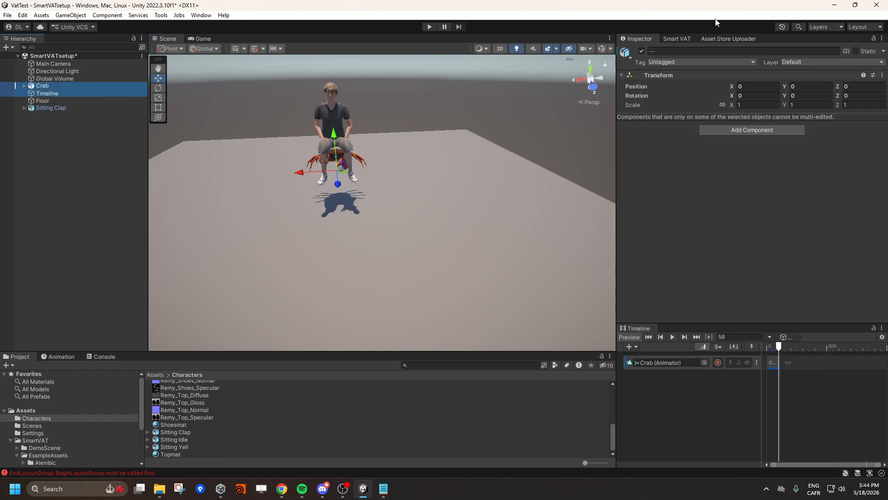
left_click(642, 52)
right_click_drag(397, 163, 340, 154)
key("w")
key("d")
key("w")
key("e")
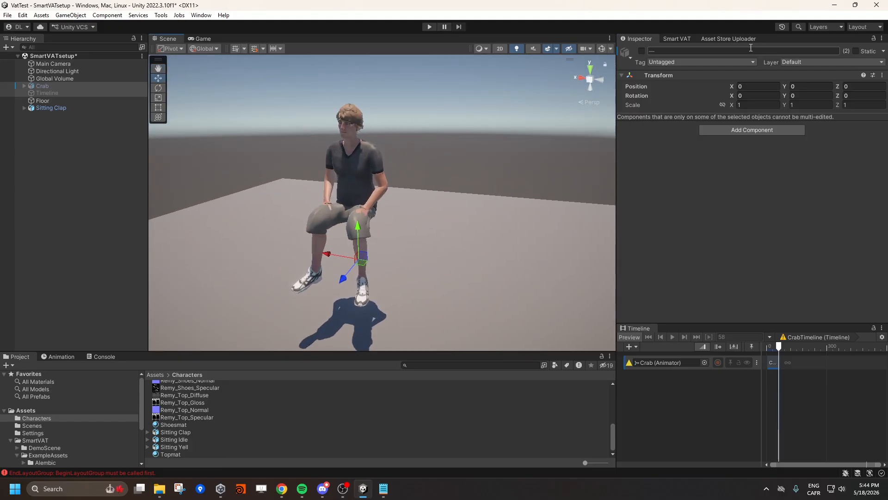
Step: Add Sitting Clap's Body, Bottoms, Eyelashes, Eyes, Hair, Shoes and Tops to Smart VAT's Animated Objects, and remove the missing renderer entry
left_click(671, 37)
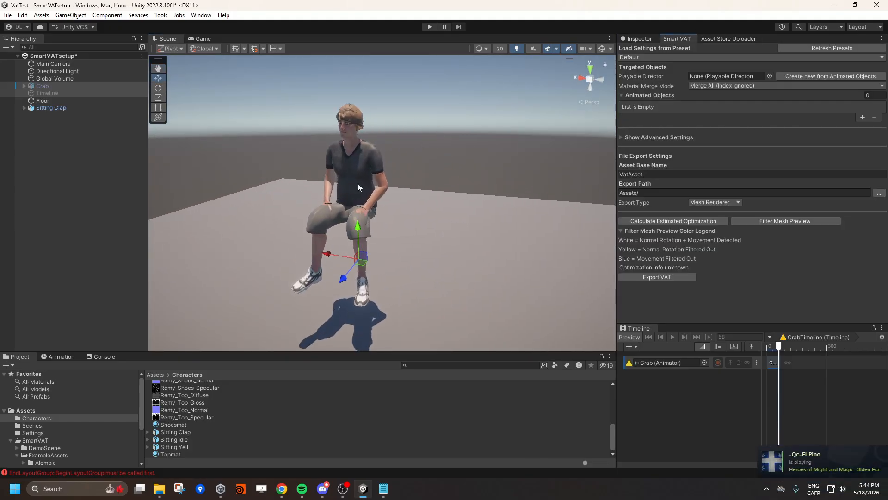
left_click(24, 108)
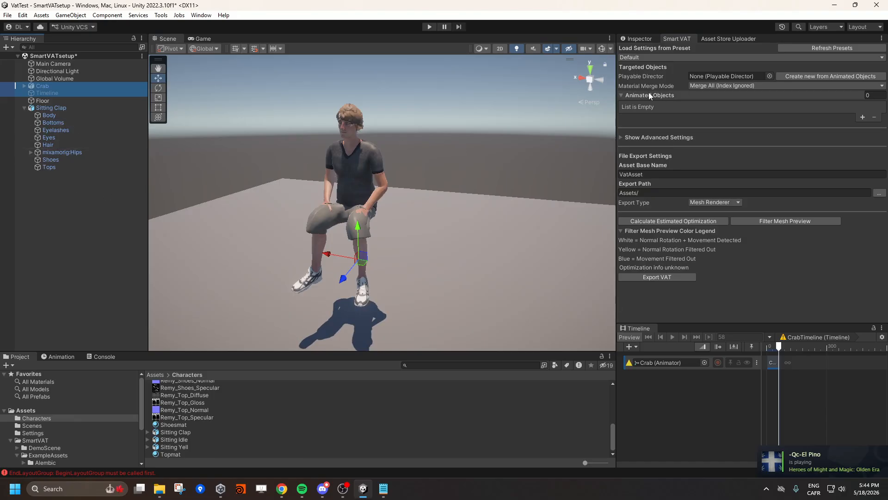
left_click(86, 118)
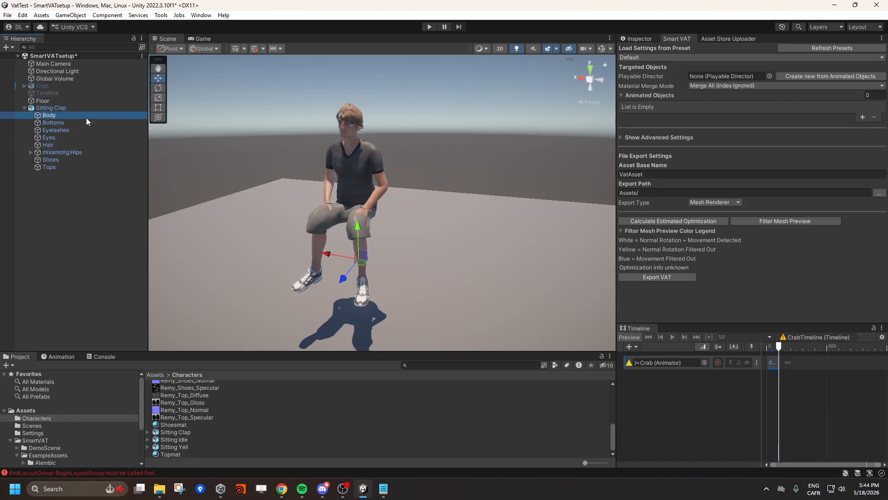
left_click(56, 145, "shift")
left_click(57, 156, "ctrl")
left_click(56, 168, "ctrl")
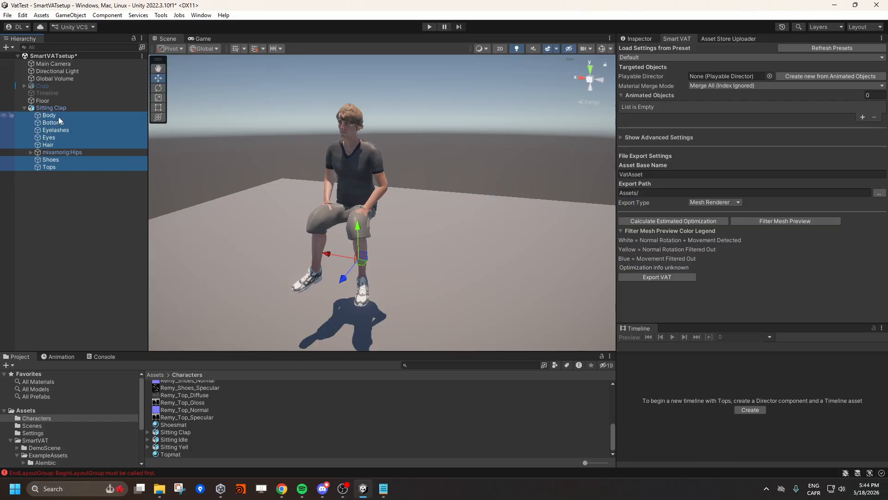
left_click_drag(58, 117, 648, 95)
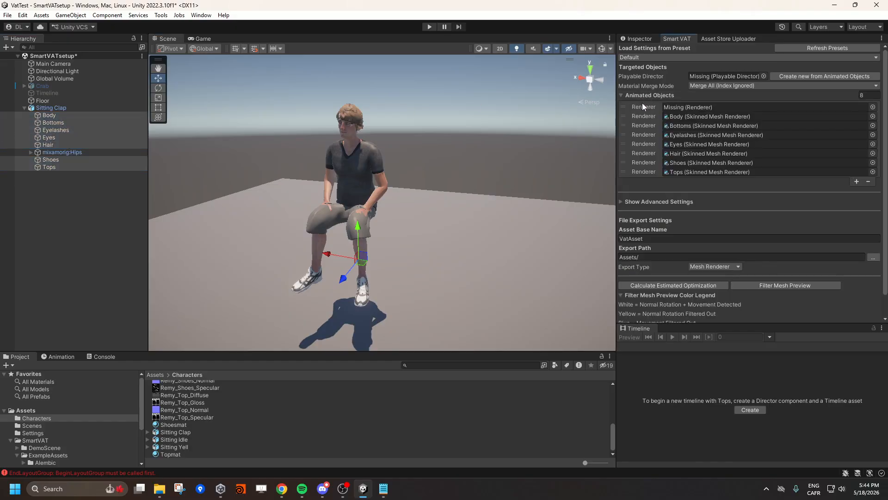
left_click(636, 108)
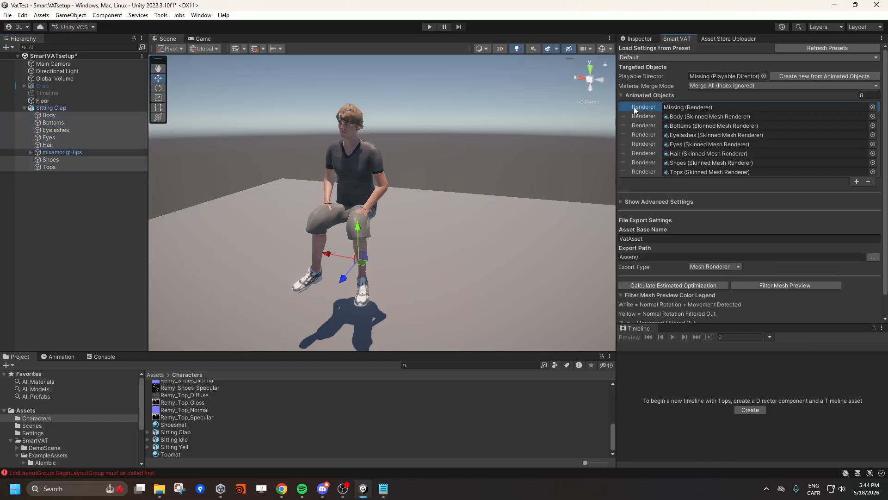
left_click(868, 182)
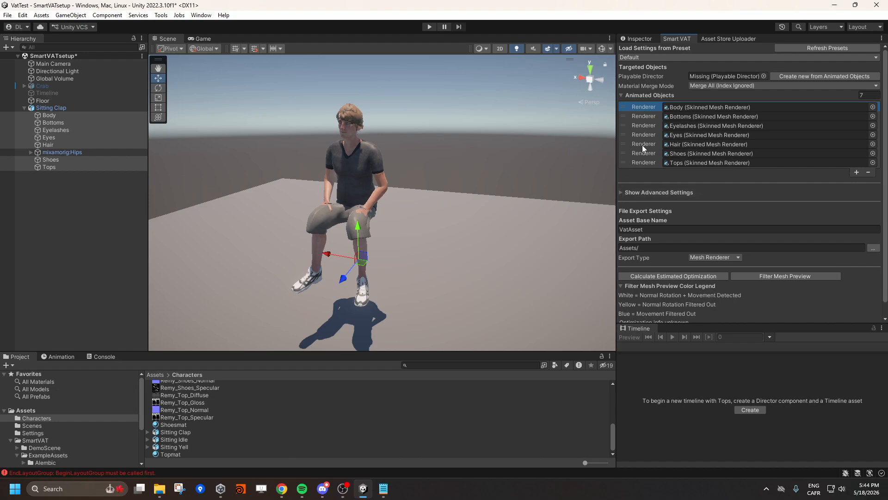
left_click(81, 223)
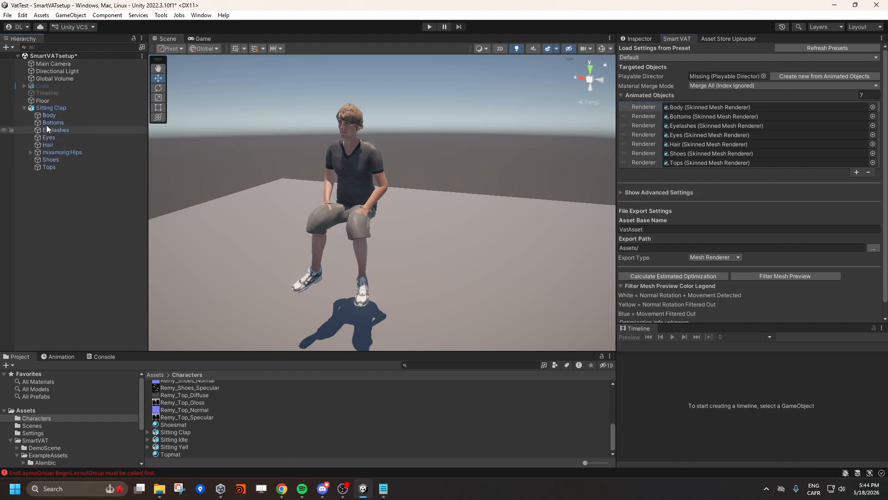
Step: Create a new playable director from the animated objects in Smart VAT, saving its timeline as RemyTimeline in the Characters folder
left_click(805, 77)
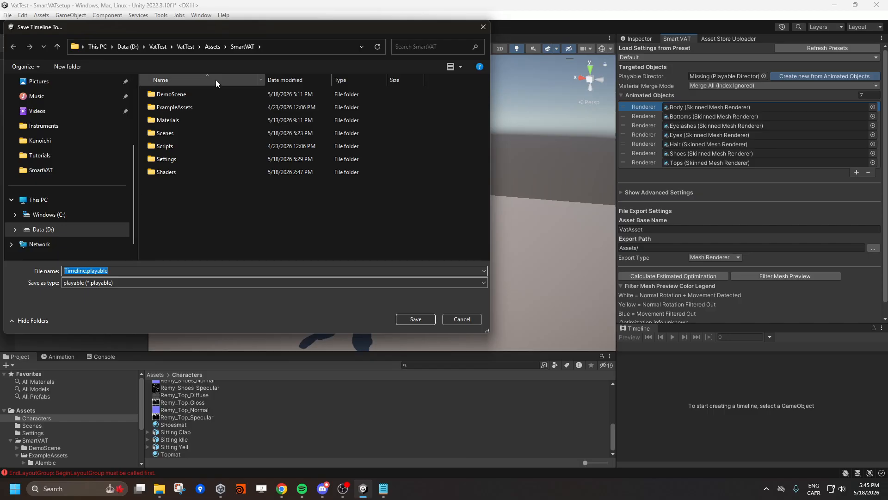
left_click(212, 46)
double_click(170, 94)
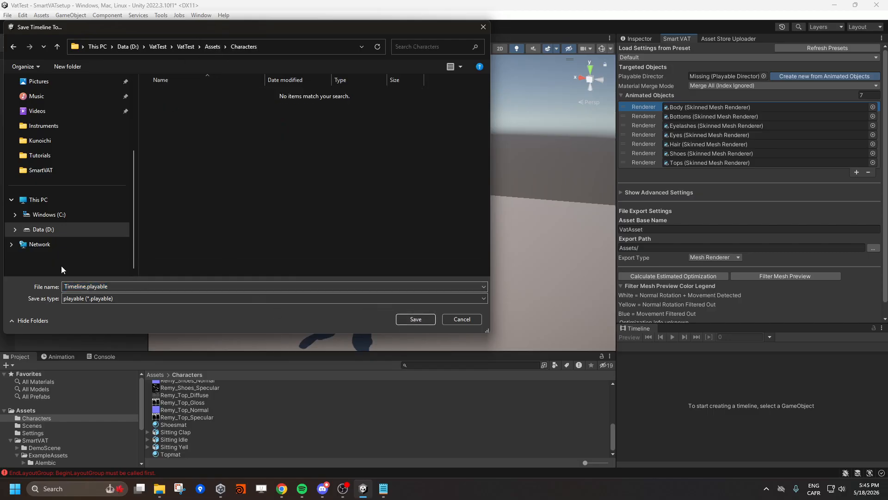
left_click(67, 285)
left_click(66, 285)
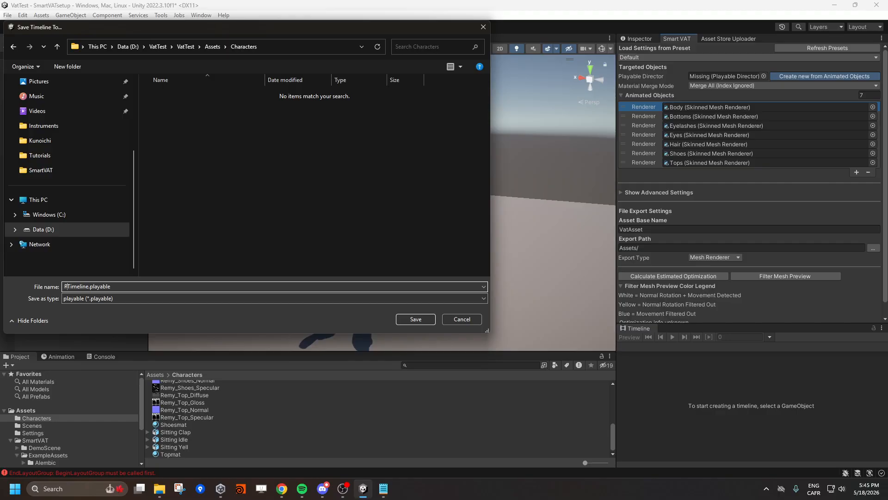
key("Return")
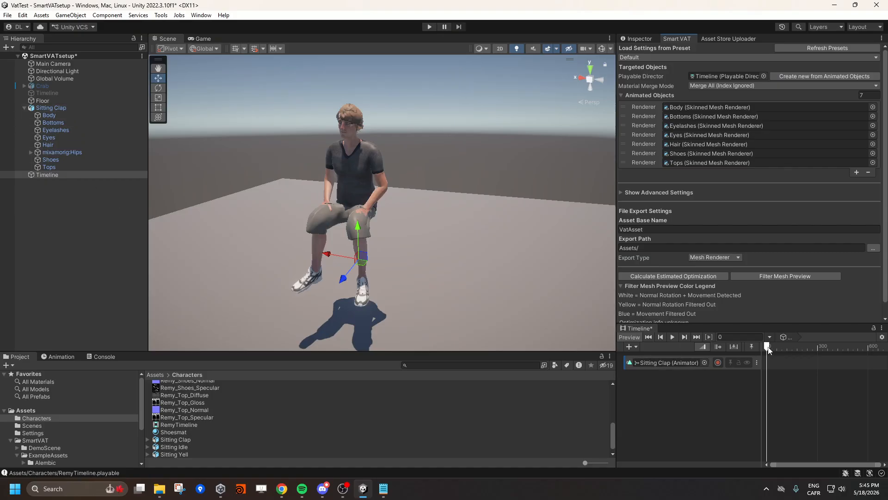
Step: Add the mixamo.com animation from the Sitting Idle model to the start of the Sitting Clap track
scroll(248, 407, "down", 1)
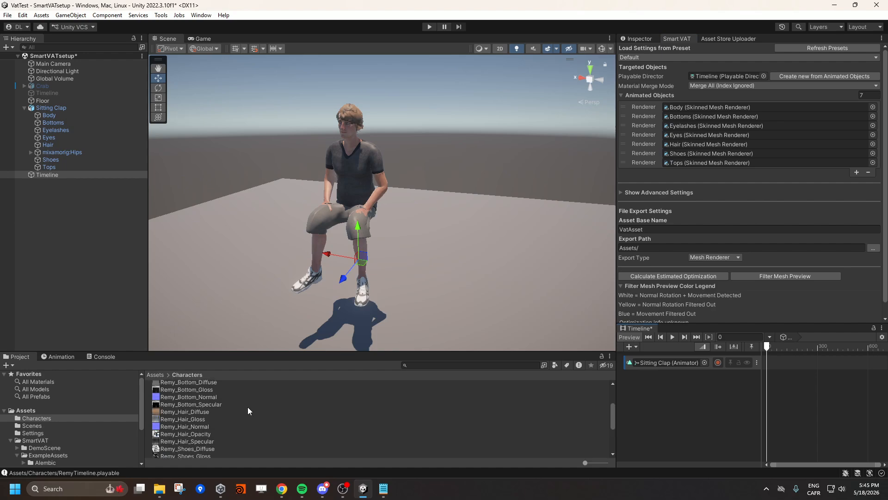
left_click(148, 446)
left_click(148, 440)
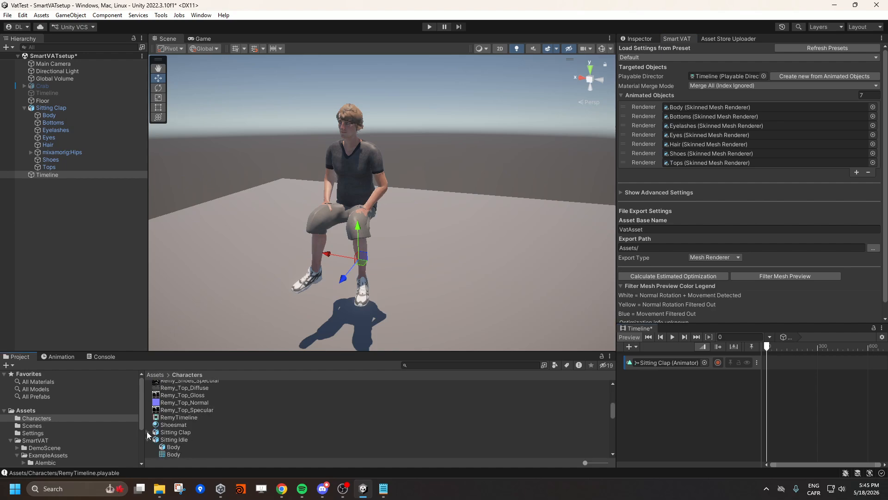
left_click(148, 432)
scroll(265, 413, "down", 6)
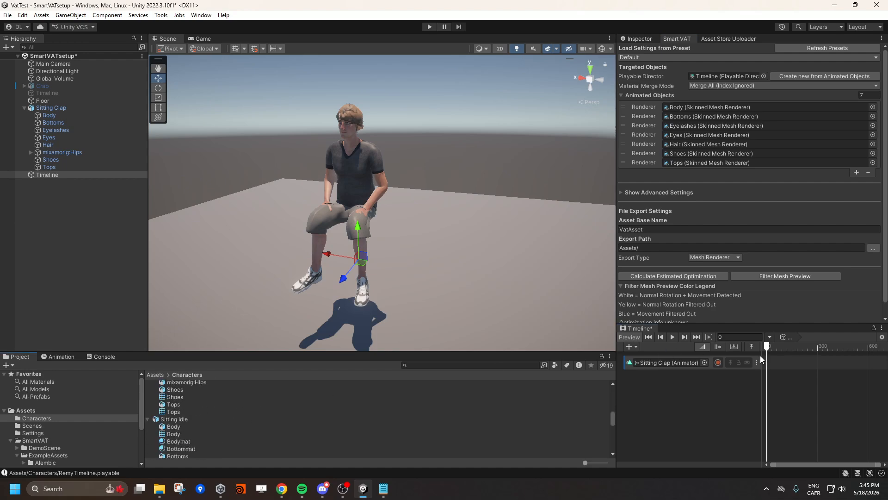
scroll(208, 449, "down", 4)
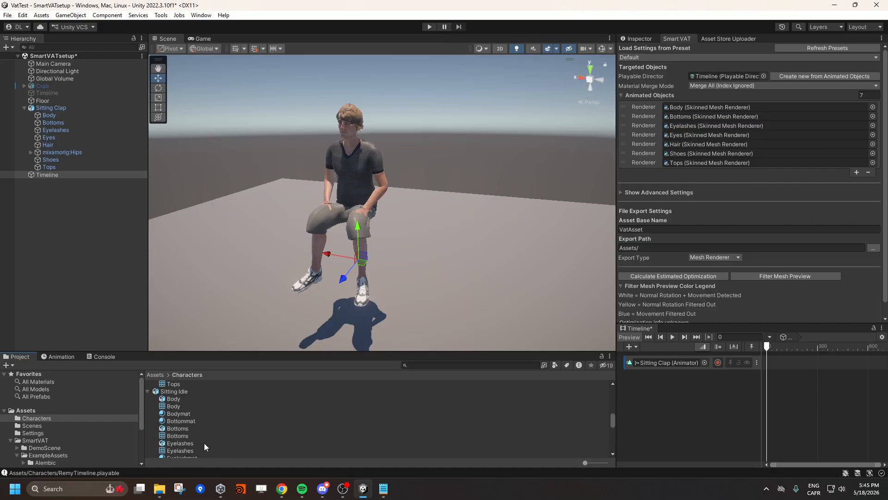
scroll(201, 439, "down", 3)
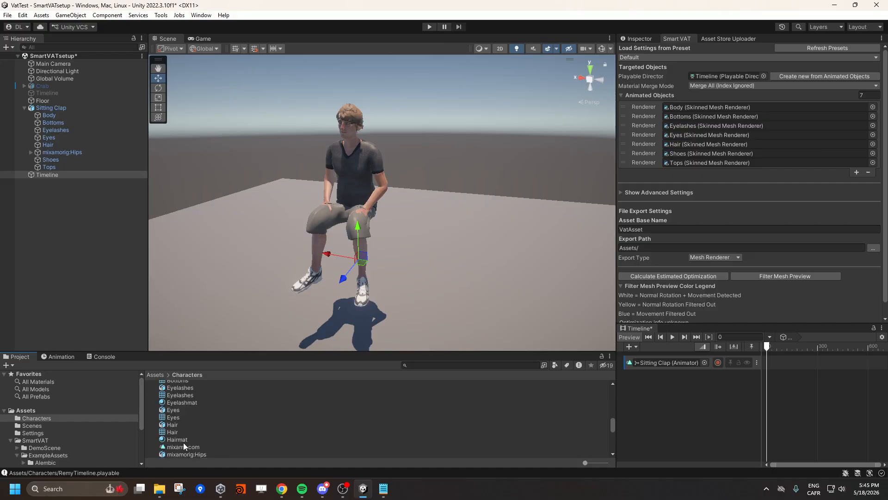
mouse_move(184, 447)
left_mouse_down()
mouse_move(721, 383)
mouse_move(781, 365)
left_mouse_up()
Step: Add the mixamo.com animation from the Sitting Clap model to the track directly after the idle clip
scroll(249, 428, "up", 5)
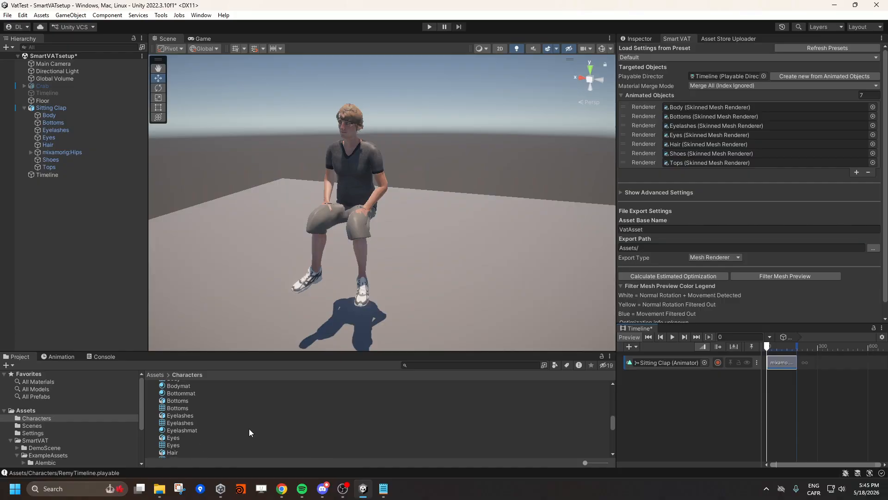
scroll(248, 427, "up", 3)
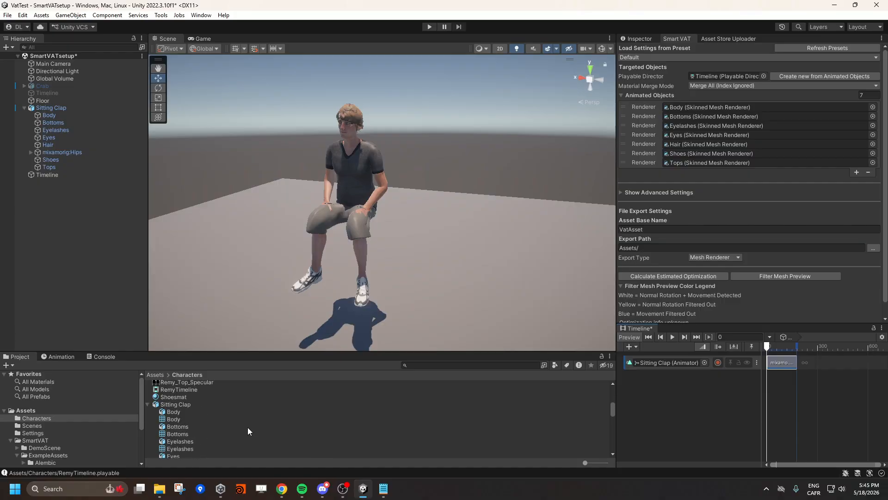
scroll(248, 426, "down", 1)
scroll(201, 409, "down", 2)
left_click_drag(180, 430, 814, 365)
Step: Add the mixamo.com animation from the Sitting Yell model to the track directly after the clap clip
scroll(175, 427, "up", 3)
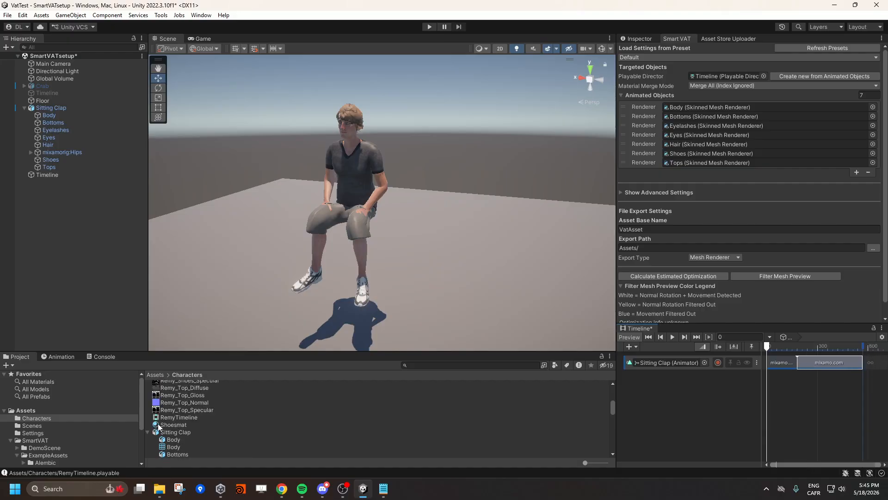
scroll(162, 436, "down", 2)
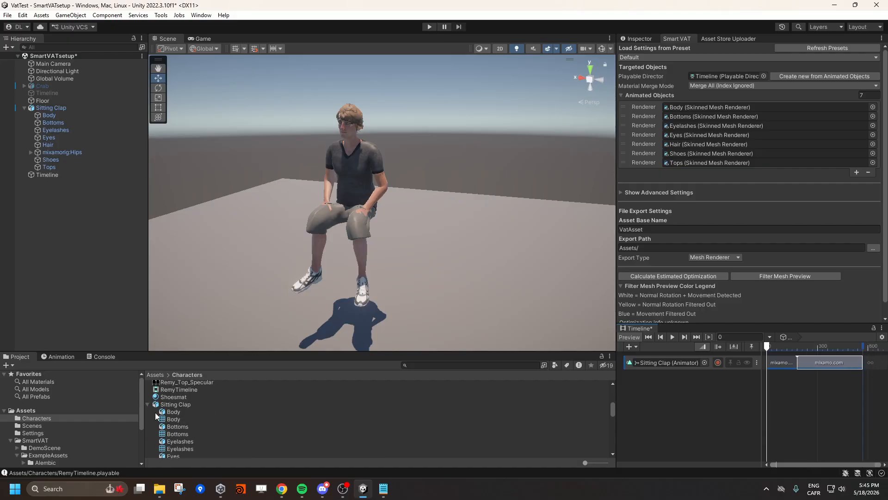
left_click(147, 404)
left_click(148, 419)
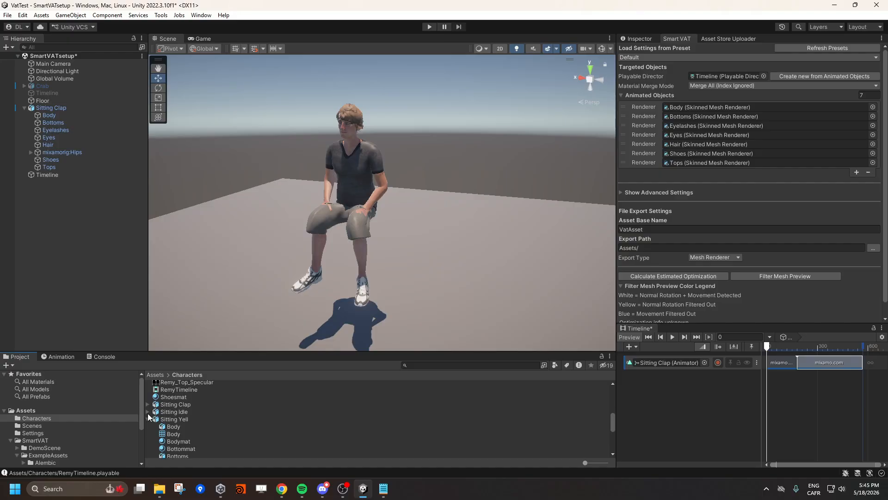
scroll(194, 428, "down", 2)
scroll(825, 402, "down", 3)
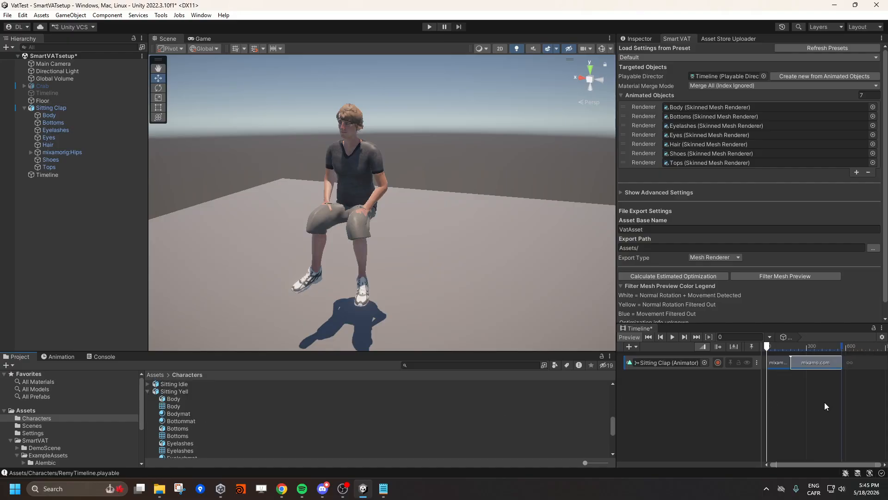
scroll(189, 441, "down", 5)
left_click_drag(177, 418, 825, 366)
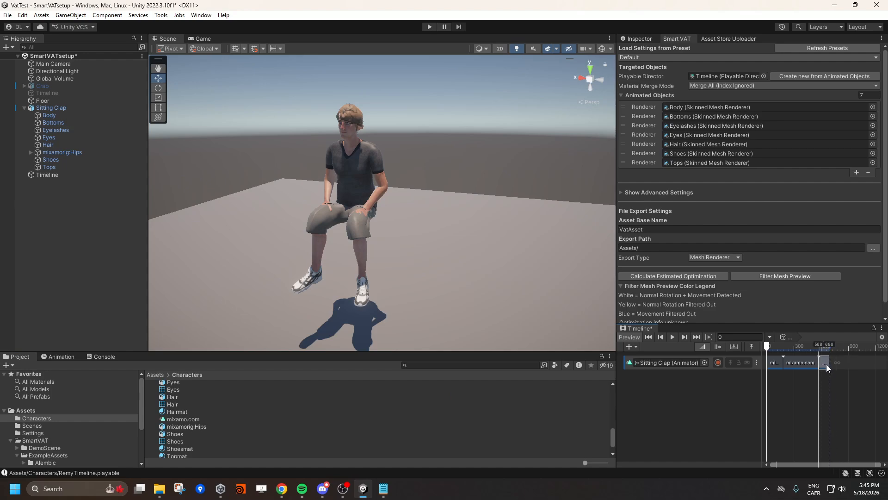
Step: Duplicate the first idle clip and place the copy at the end of the track, directly after the yell clip
left_click(774, 363)
key("ctrl+v")
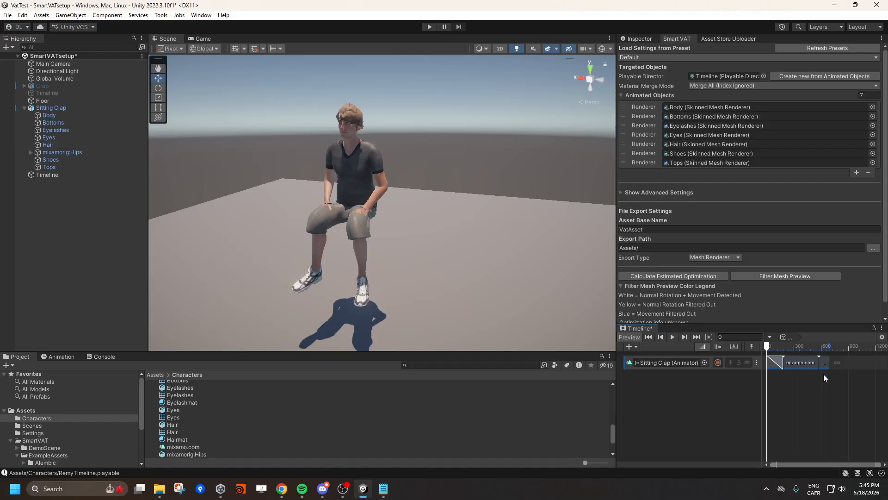
key("ctrl+z")
left_click_drag(819, 348, 836, 352)
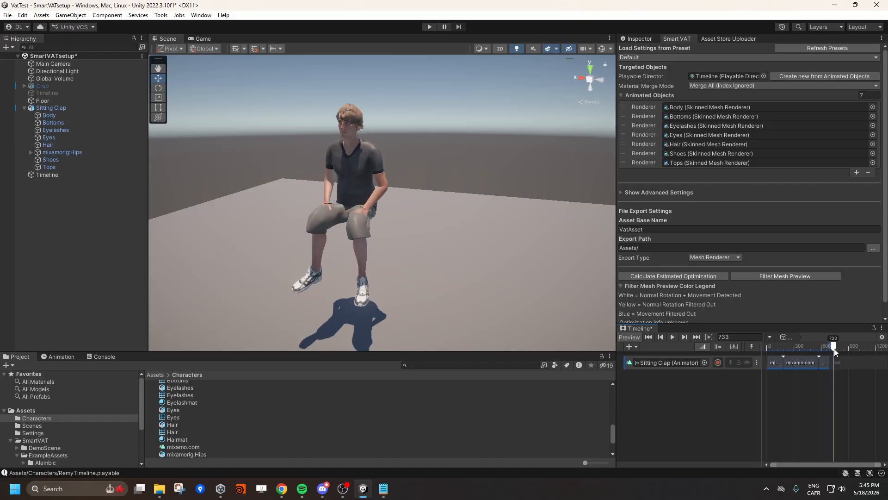
left_click(851, 365)
key("ctrl+v")
left_click_drag(845, 365, 841, 364)
Step: Dock the Timeline window beside the Console, enlarged to show all four clips, with the playhead at frame 0
scroll(798, 365, "up", 3)
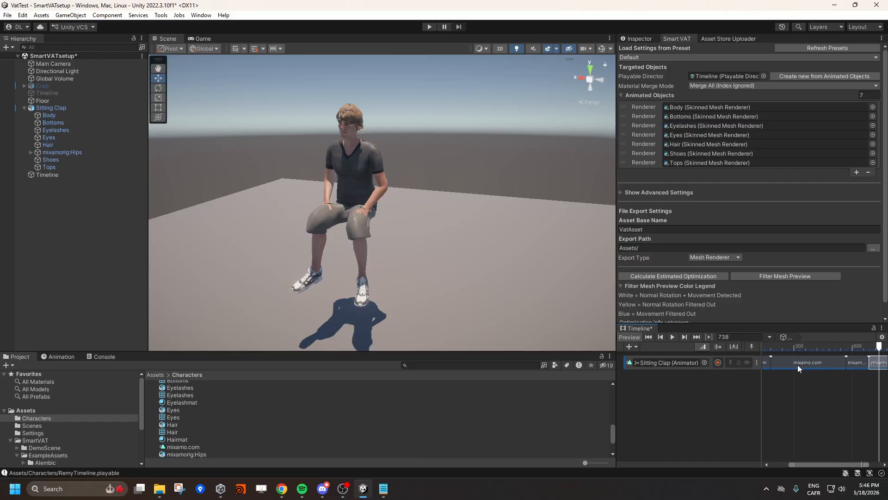
left_click_drag(646, 331, 273, 365)
left_click_drag(219, 354, 221, 300)
scroll(271, 368, "down", 5)
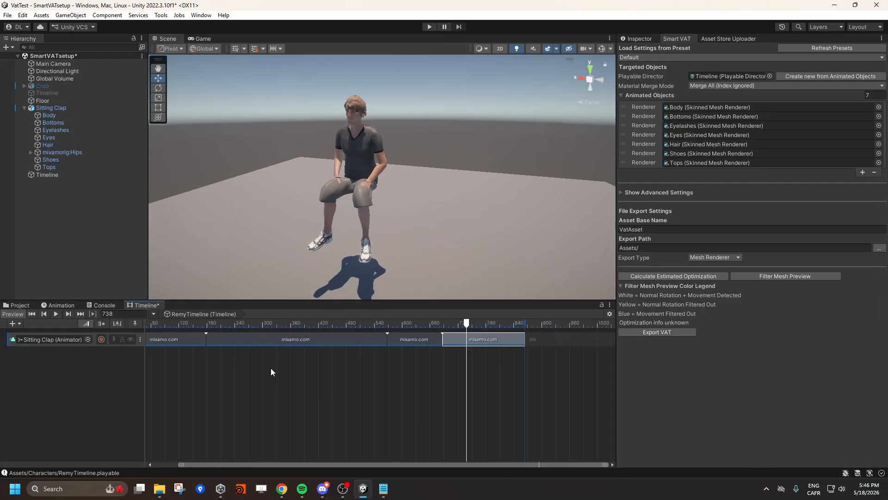
left_click_drag(155, 323, 139, 324)
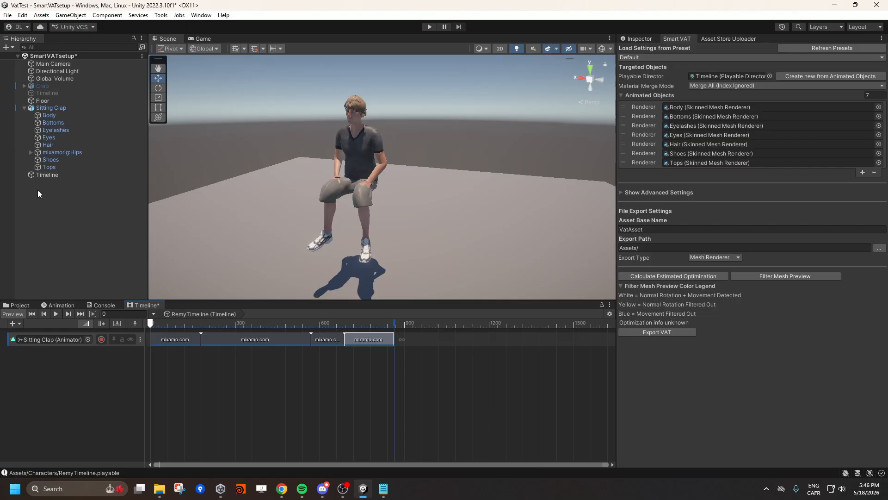
Step: Reopen the new Timeline object, scrub to frame 90, and examine how the character's hands rest on his knees during the idle clip
left_click(51, 108)
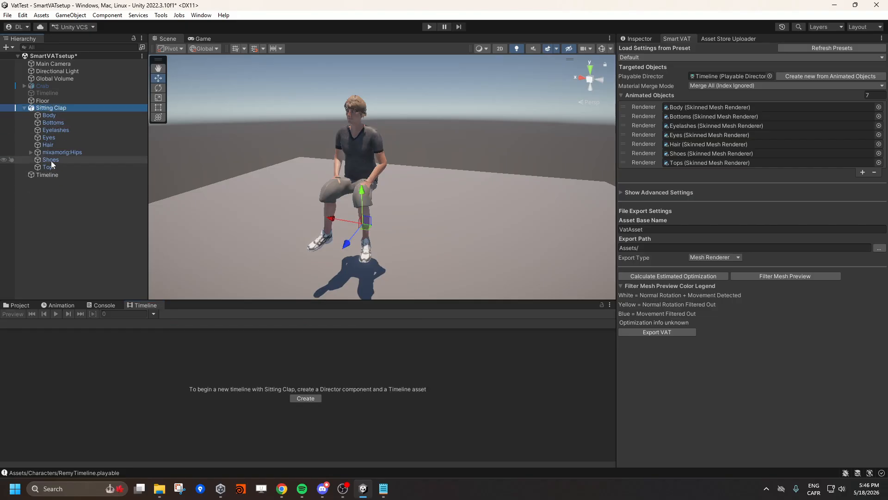
left_click(48, 174)
left_click_drag(151, 326, 173, 327)
right_click_drag(348, 228, 329, 239)
key("w")
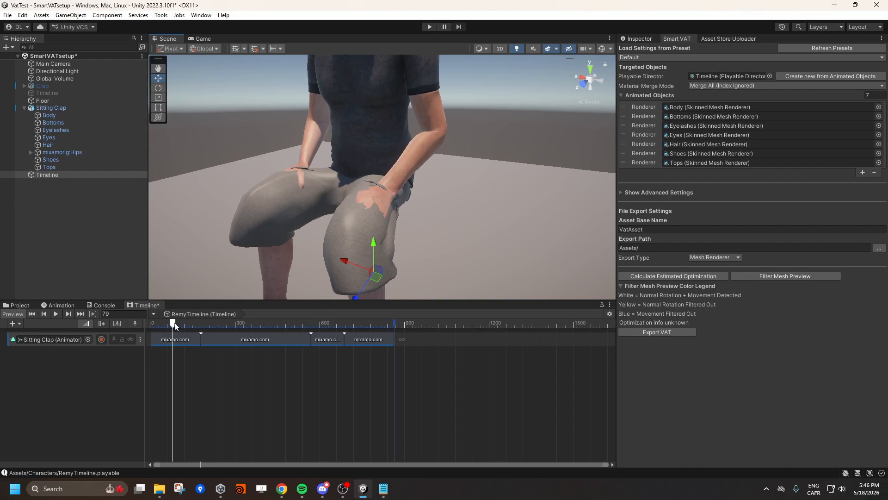
mouse_move(173, 322)
left_mouse_down()
mouse_move(167, 312)
mouse_move(176, 311)
left_mouse_up()
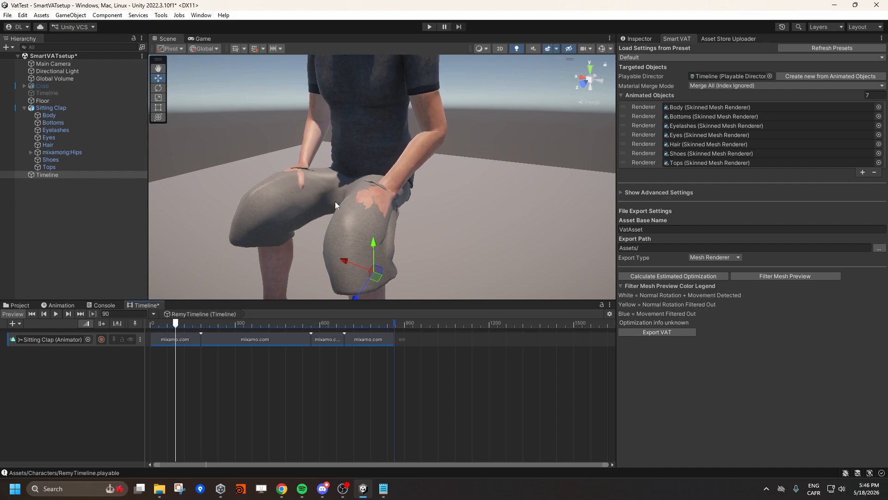
key("d")
right_click_drag(336, 204, 393, 208)
key("a")
key("s")
key("w")
key("s")
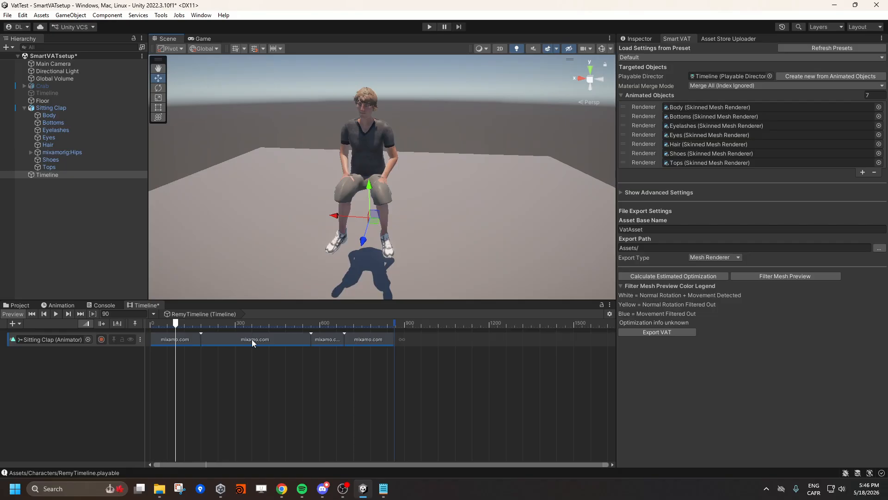
Step: Shorten the first idle clip to about 55 frames and move the clap clip so it overlaps the idle's end for a blend
mouse_move(151, 339)
left_mouse_down()
mouse_move(143, 337)
mouse_move(185, 339)
mouse_move(158, 341)
mouse_move(149, 325)
mouse_move(160, 325)
mouse_move(141, 328)
left_mouse_up()
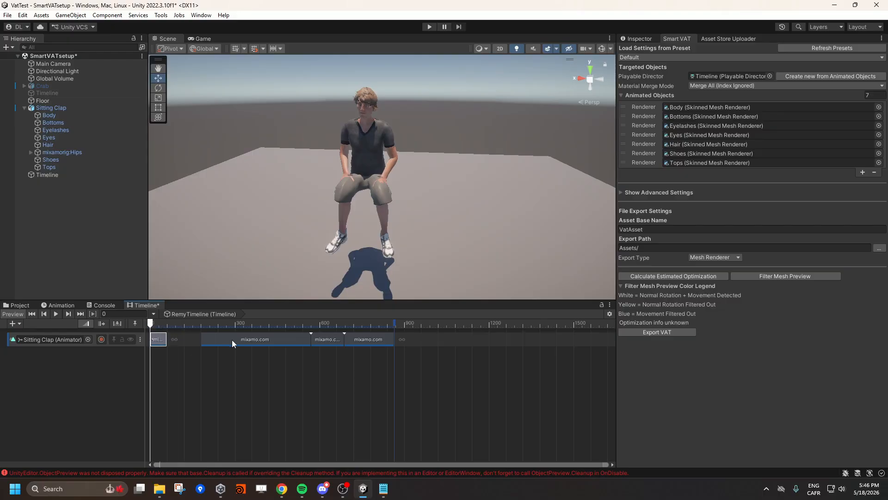
left_click_drag(232, 340, 187, 341)
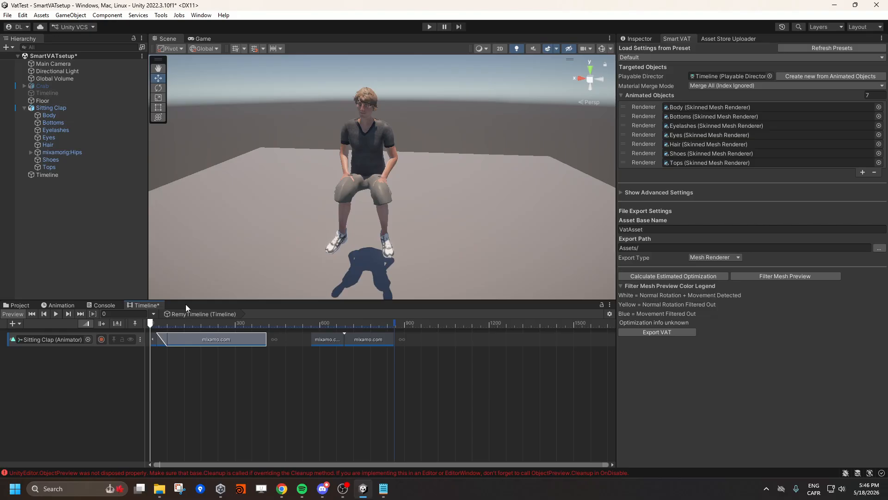
Step: Overlap the yell clip and a shortened final idle clip with their preceding clips for smooth blends, and save the scene
left_click_drag(151, 326, 277, 327)
left_click(328, 339)
left_click(361, 341)
left_click_drag(371, 340, 293, 325)
left_click(272, 324)
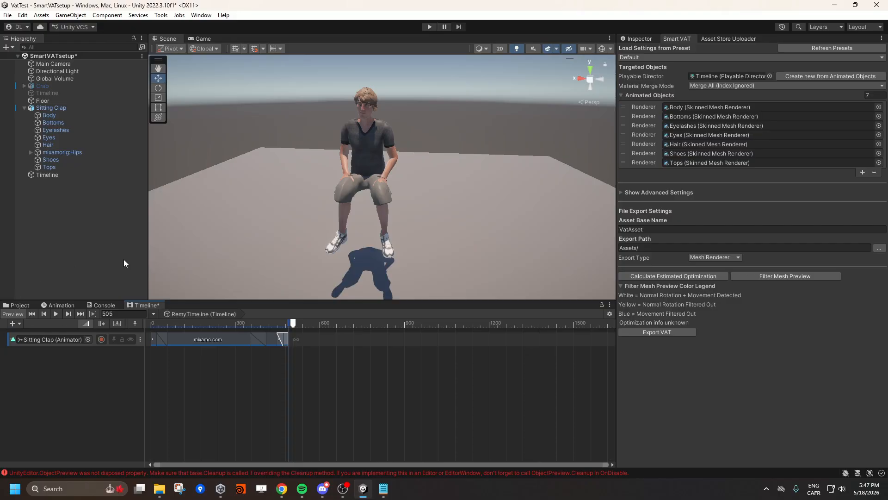
left_click(7, 14)
left_click(35, 62)
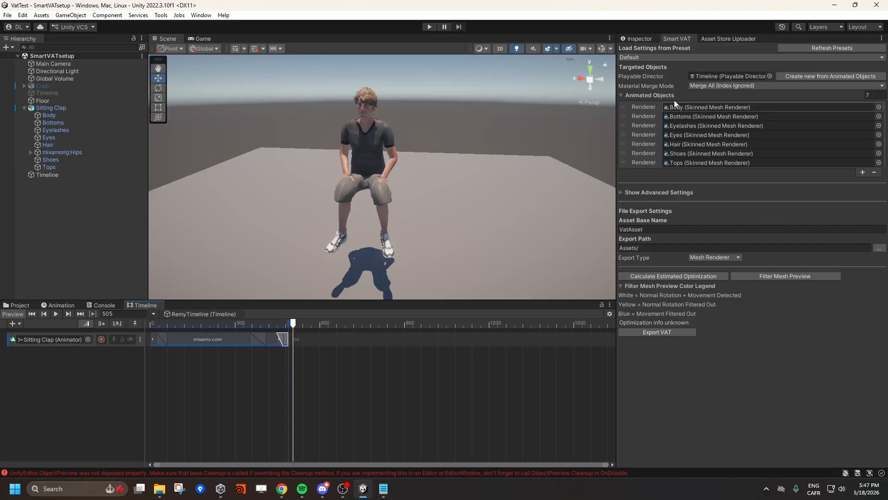
Step: Set Material Merge Mode to Texture Array with indices Body, Eyelashes and Eyes 0, Bottoms 1, Hair 2, Shoes 3, Tops 4
left_click(706, 87)
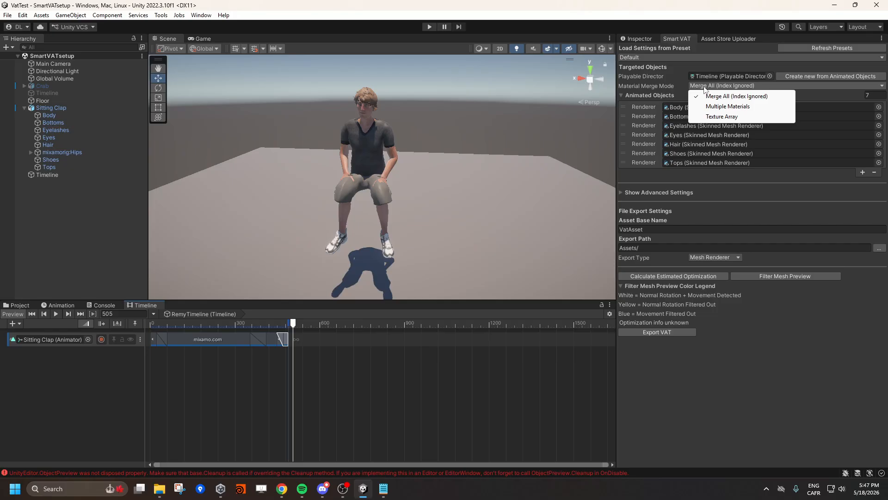
left_click(720, 116)
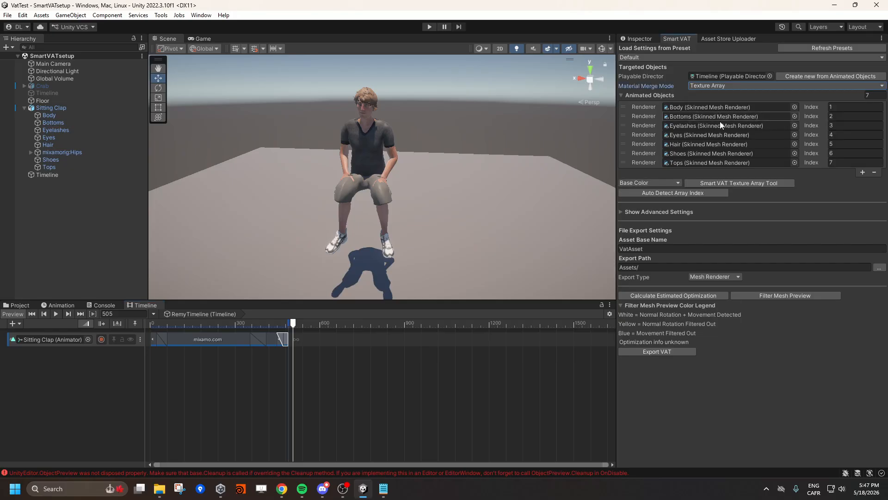
left_click(844, 115)
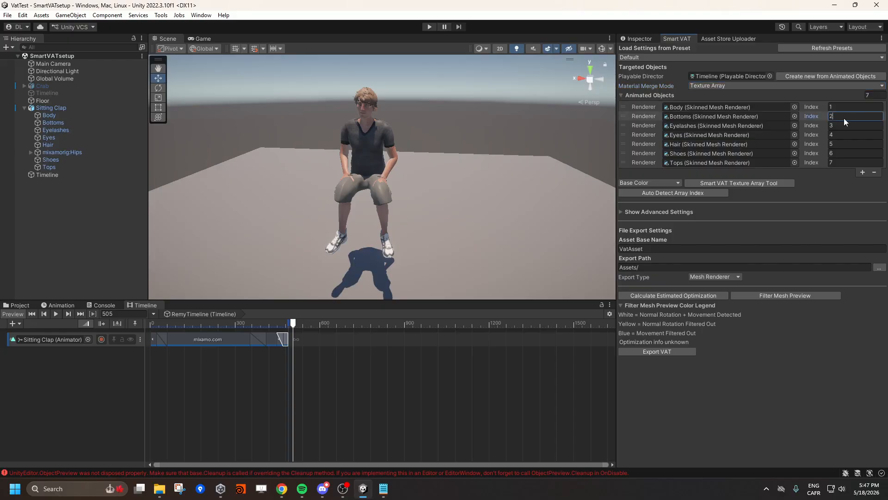
left_click(844, 107)
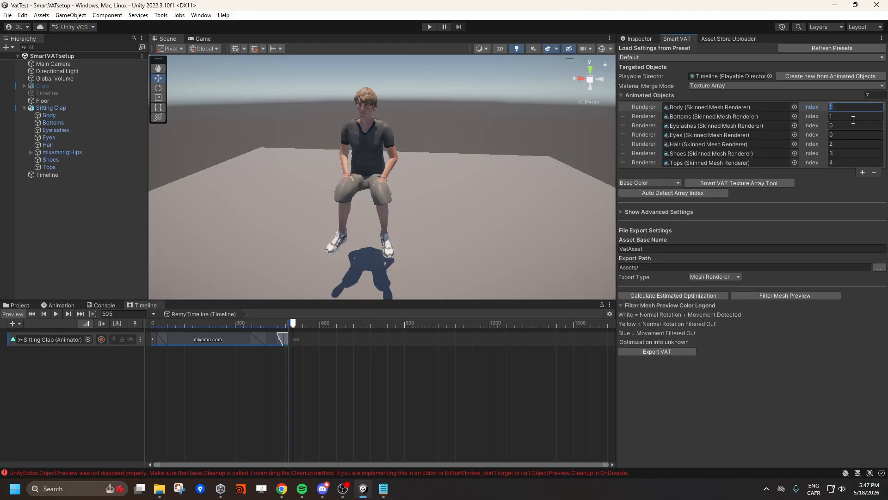
left_click(846, 144)
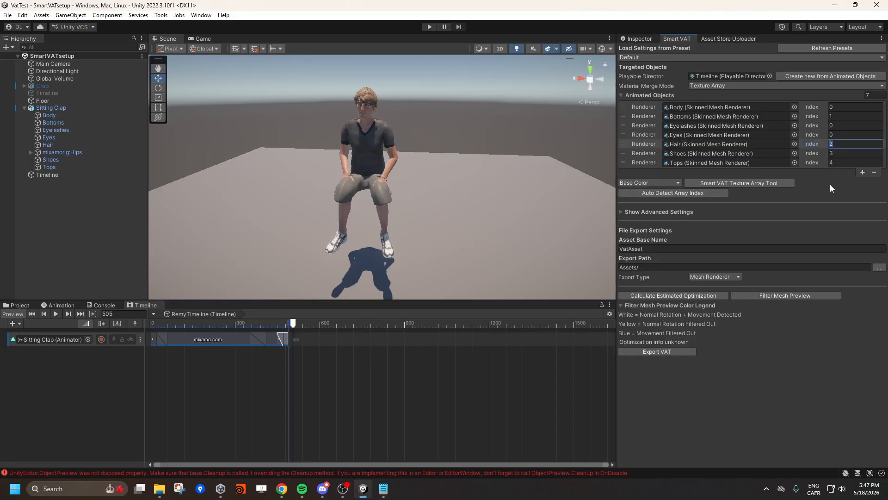
left_click(822, 96)
left_click(820, 97)
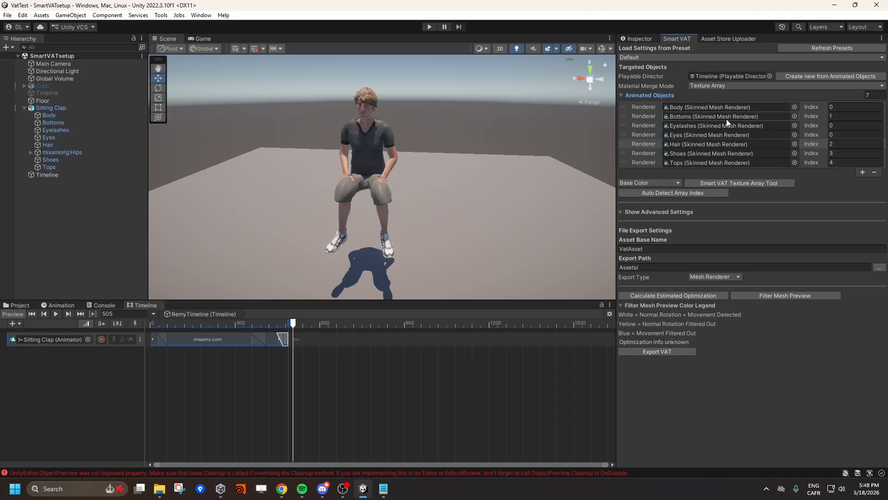
left_click(839, 126)
left_click(840, 134)
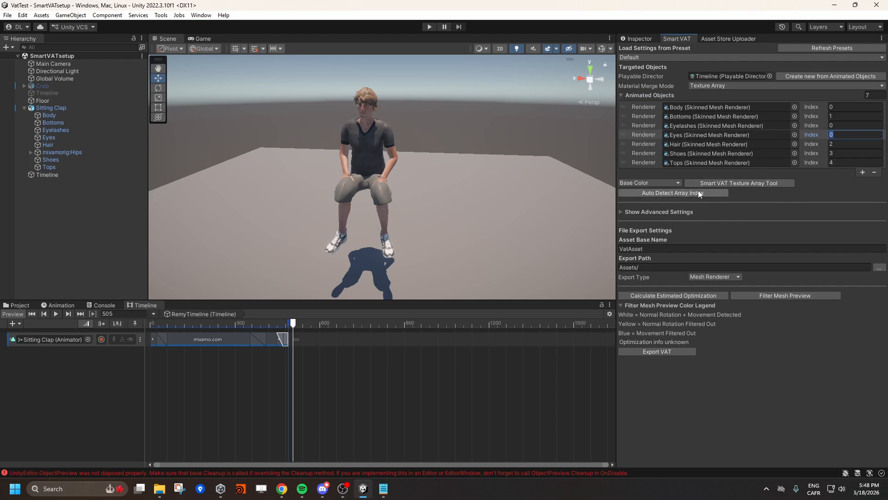
Step: Close the Asset Store Uploader and load the Base Color textures into the Smart VAT Texture Array Tool, docked beside Smart VAT
right_click(740, 40)
left_click(759, 55)
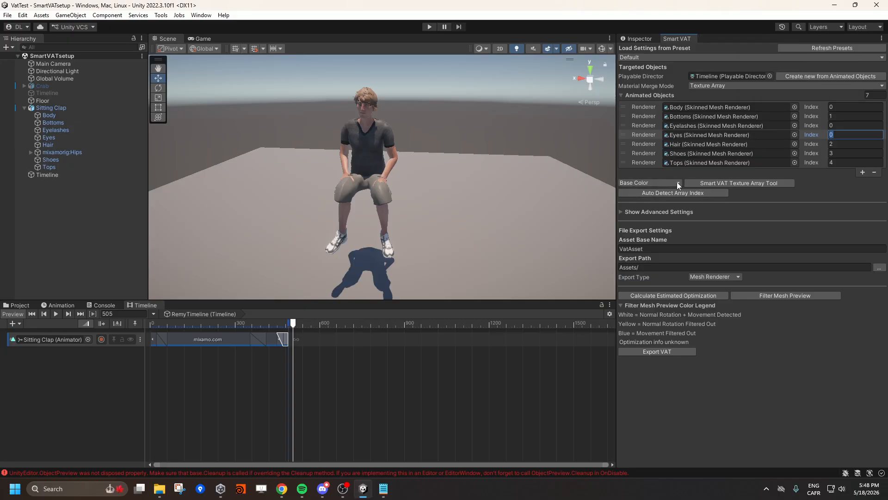
left_click(717, 182)
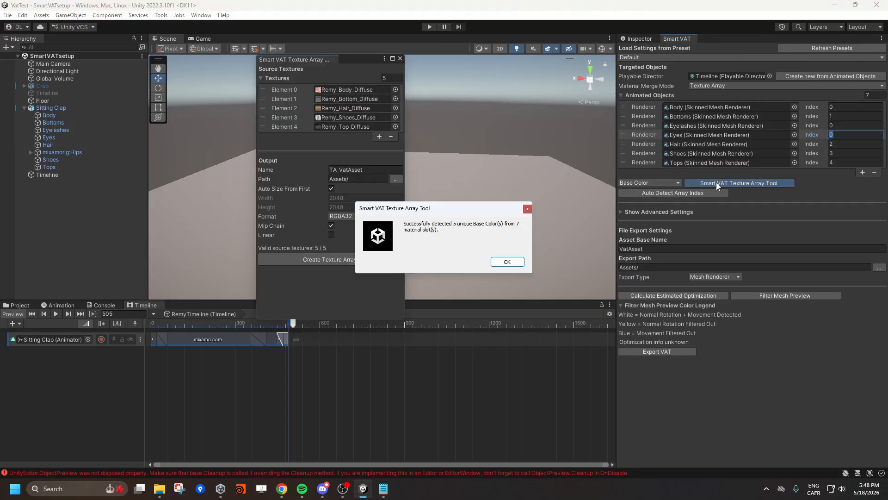
left_click(499, 262)
left_click_drag(321, 61, 726, 43)
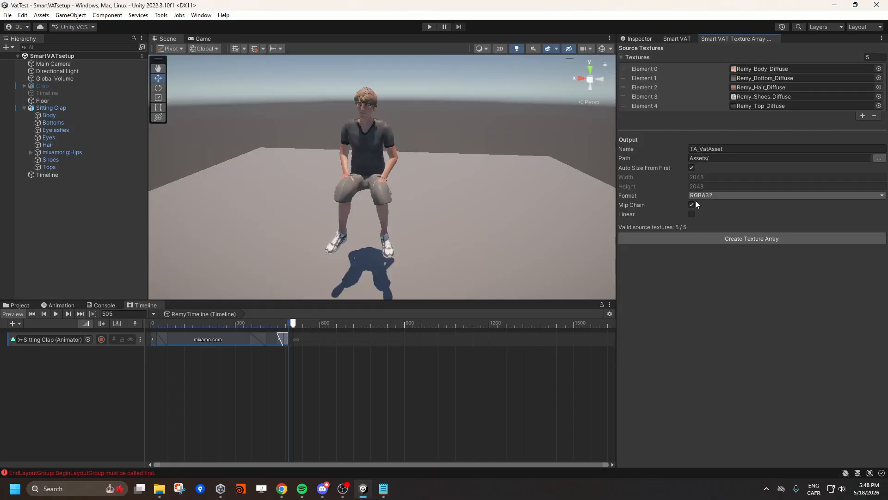
Step: Create a folder named VAT inside Assets/Characters and choose it as the texture array's output path
left_click(879, 159)
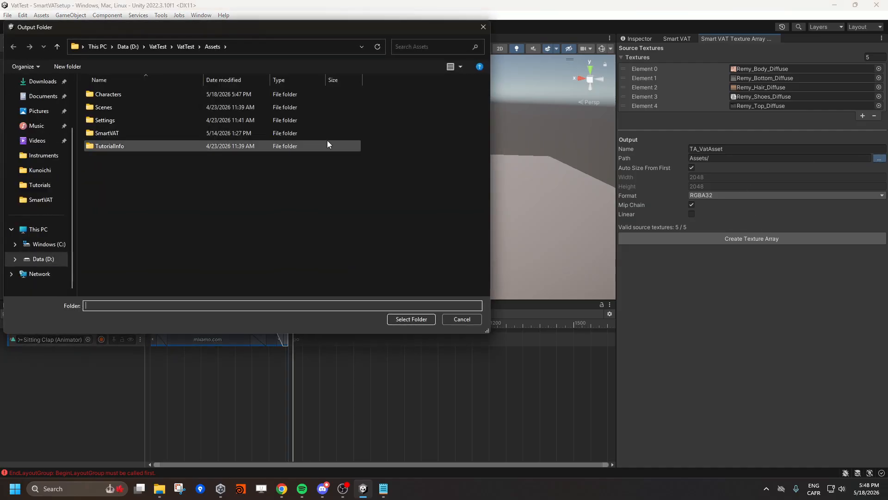
double_click(195, 134)
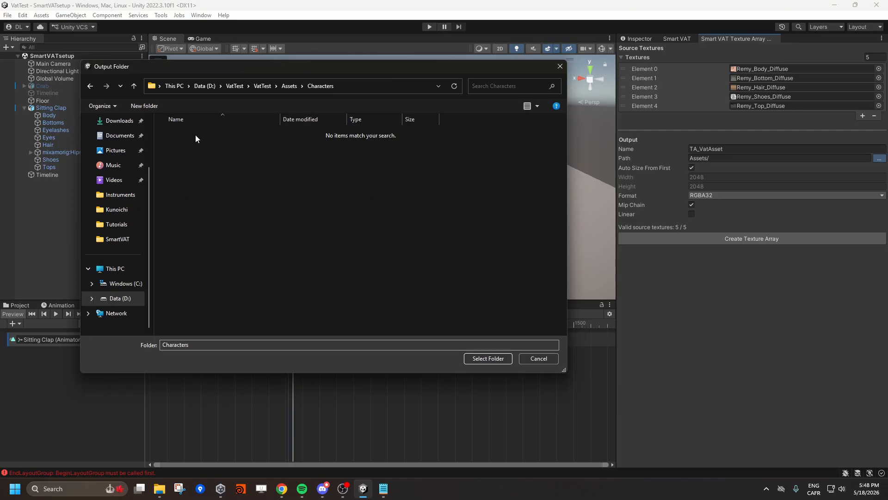
right_click(264, 209)
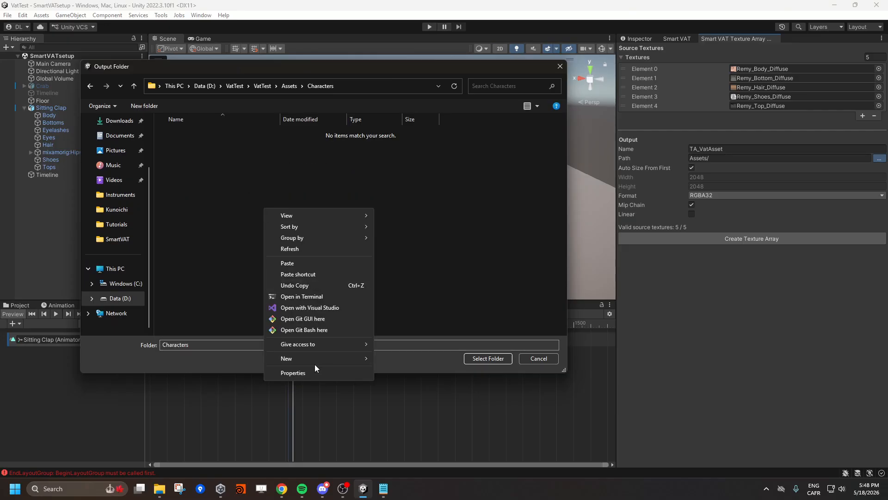
mouse_move(319, 359)
left_click(412, 356)
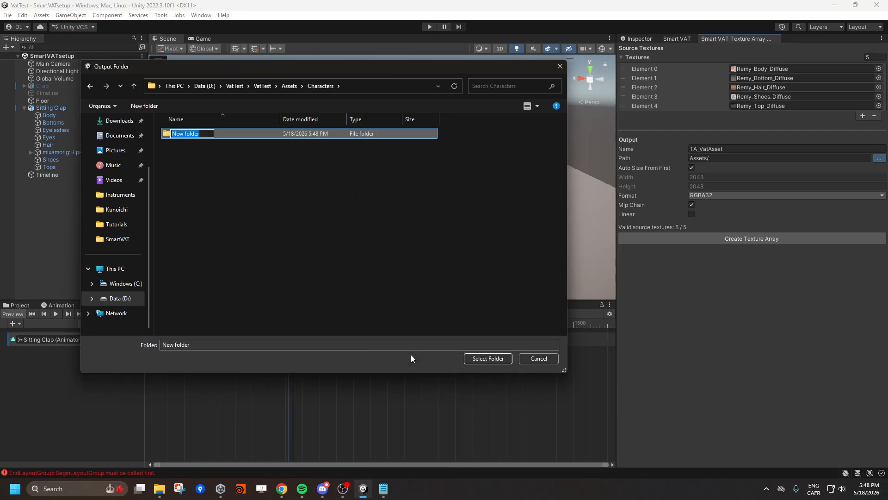
type("VAT")
key("Return")
key("Return")
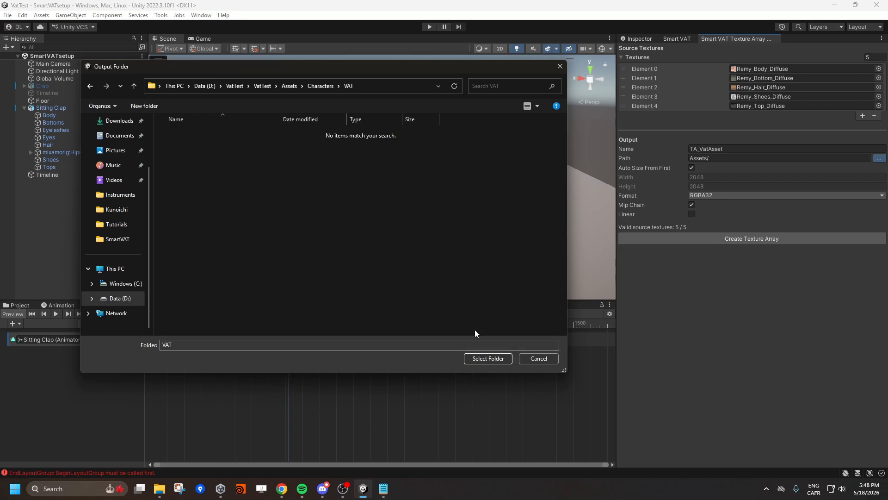
left_click(483, 359)
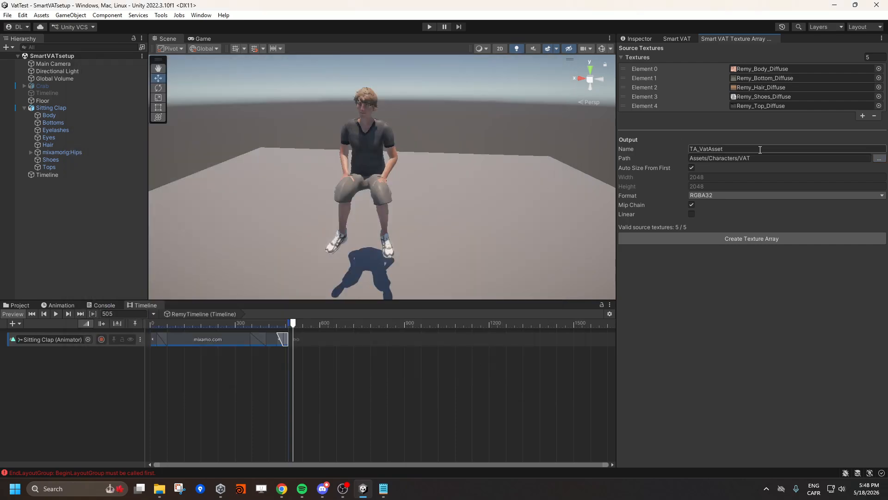
Step: Name the output texture array TA_Remy_Diffuse
left_click(734, 151)
left_click(739, 147)
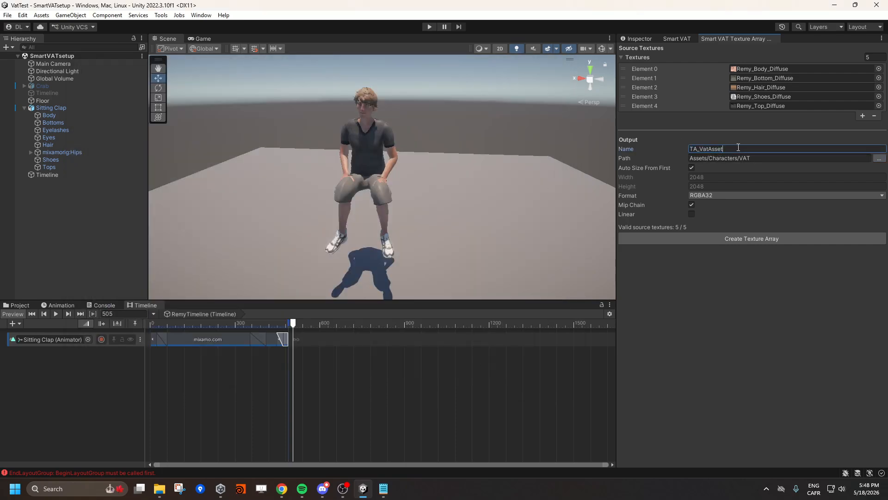
left_click_drag(738, 147, 702, 152)
left_click(737, 148)
type("Remy_Diffuse")
Step: Create the diffuse texture array with its size taken automatically from the first texture, accepting the rescaling of mismatched textures
left_click(760, 240)
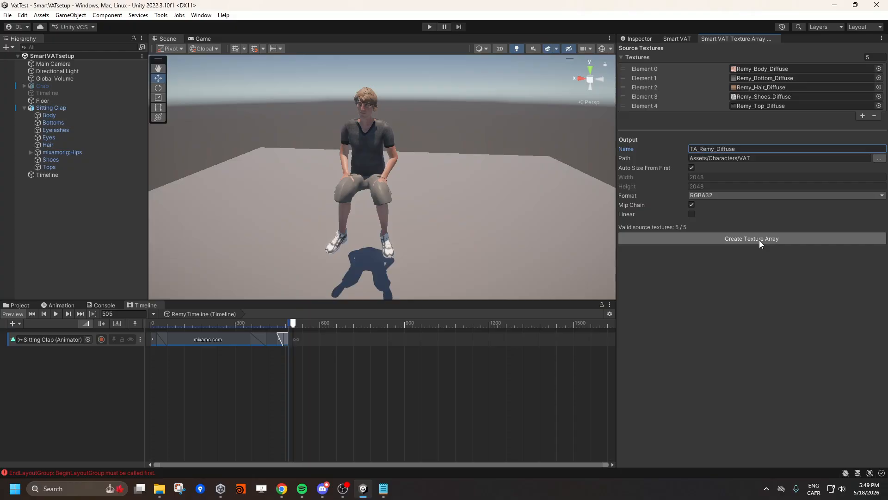
left_click(728, 239)
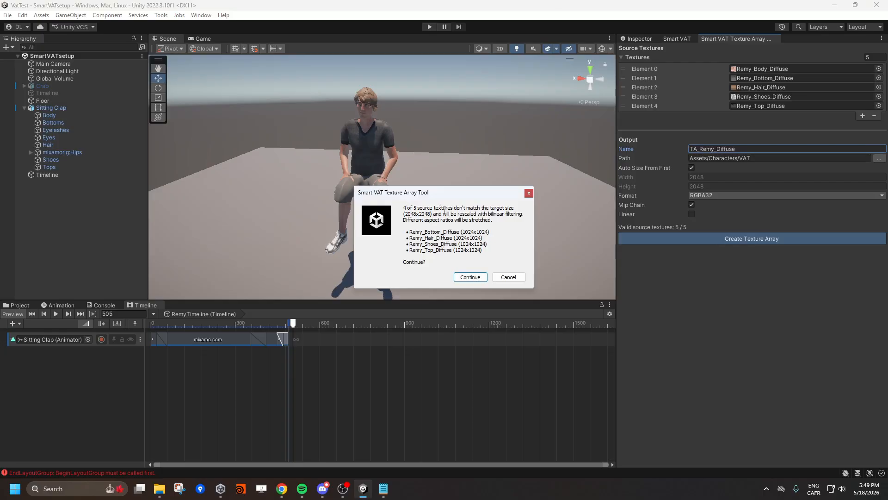
left_click(470, 277)
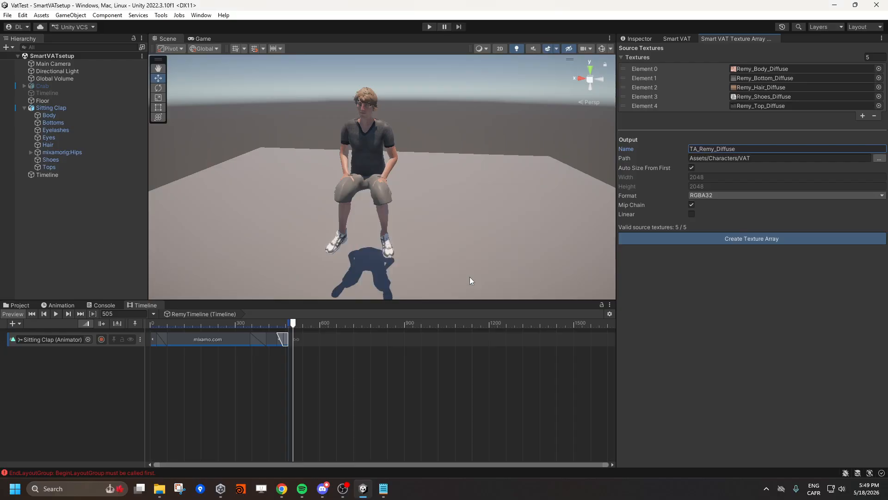
Step: Turn off Auto Size From First and create the diffuse texture array at 1024 × 1024, accepting the rescaling
left_click(693, 168)
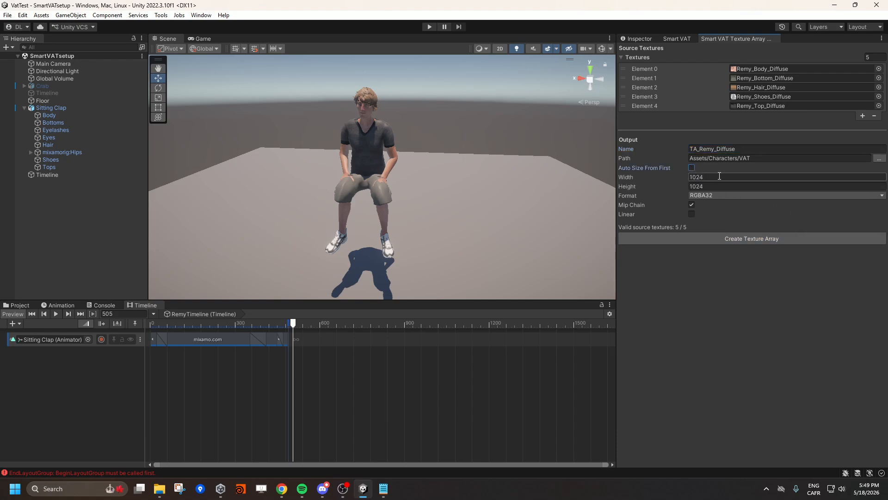
left_click(719, 176)
left_click(694, 187)
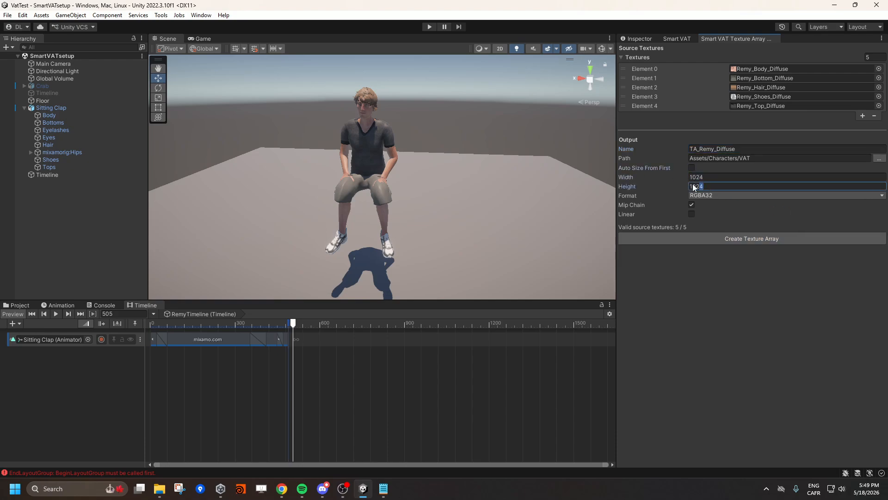
left_click(729, 238)
left_click(470, 268)
Step: Switch Smart VAT's texture type to Normal Map and load the detected normal maps into the Texture Array Tool
left_click(670, 40)
left_click(645, 183)
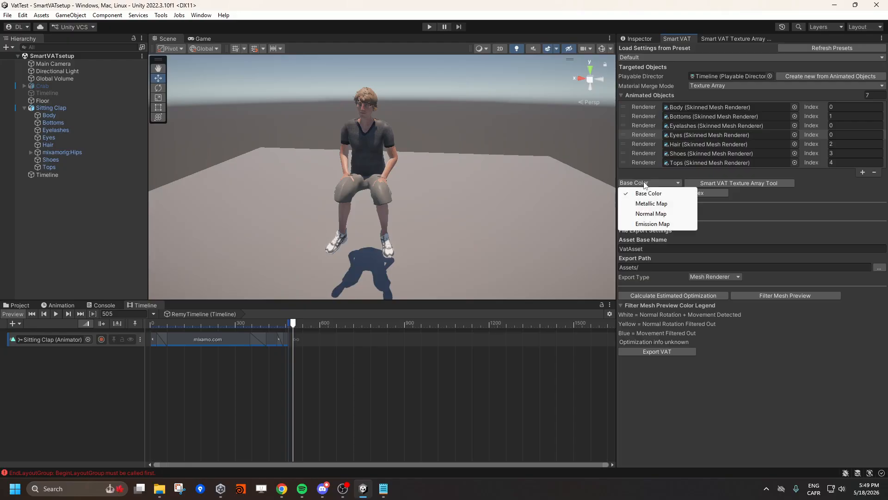
left_click(651, 214)
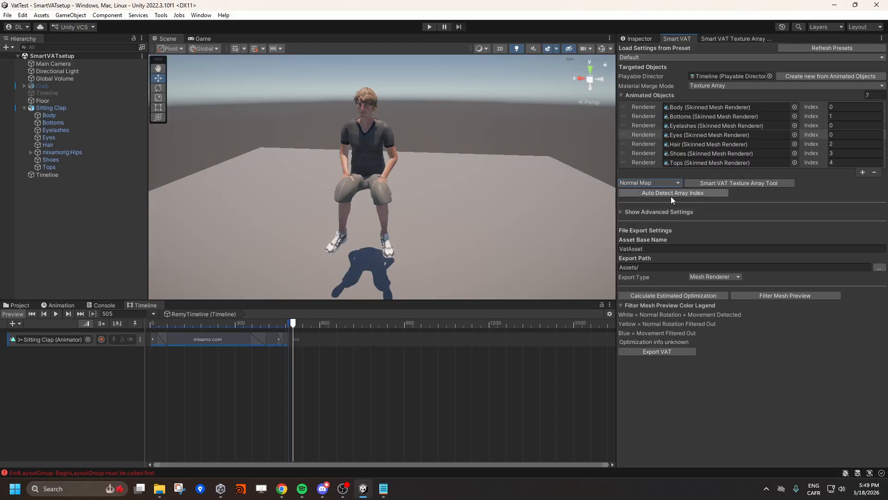
left_click(709, 183)
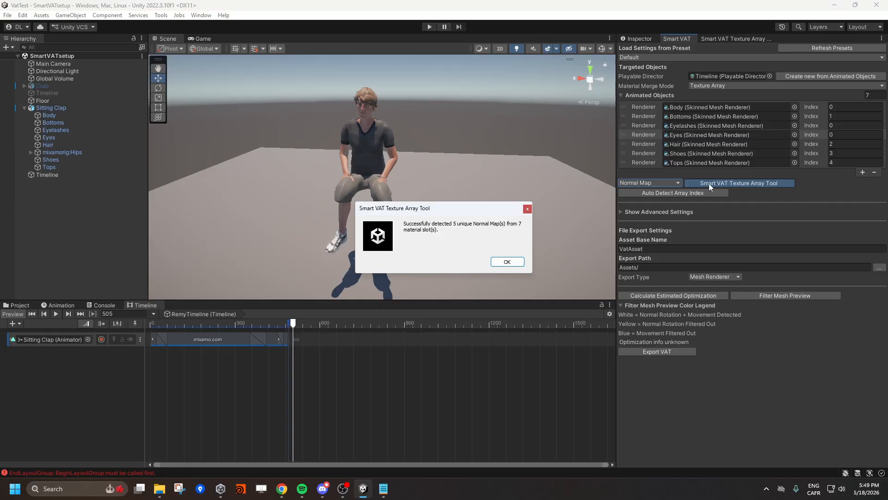
left_click(507, 262)
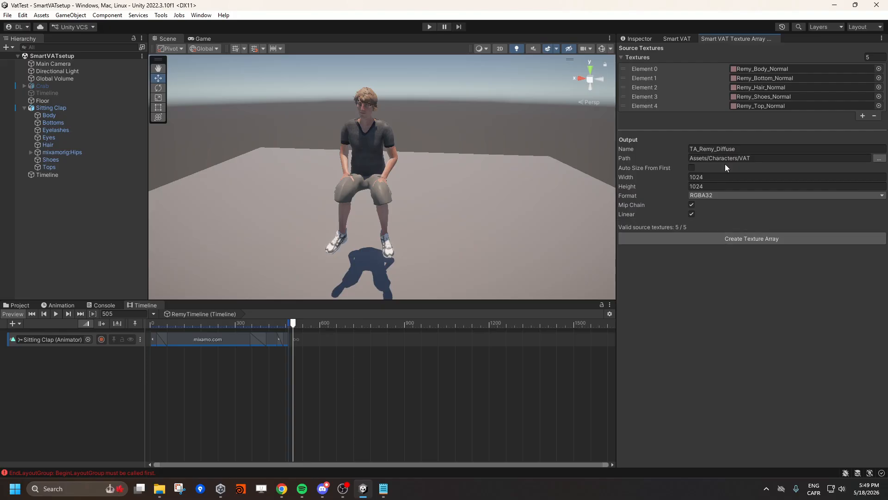
Step: Rename the output to TA_Remy_Normal and create the normal map texture array, accepting the rescaling
left_click(741, 147)
type("Normal")
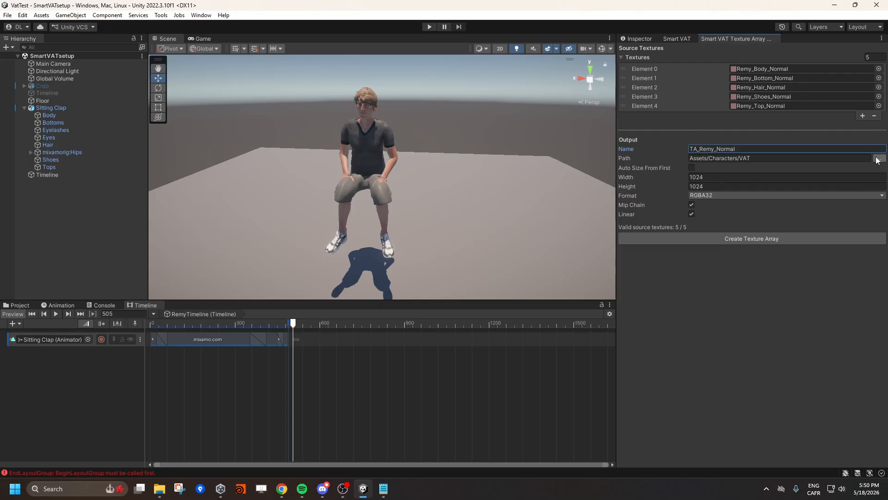
left_click(785, 238)
left_click(485, 271)
Step: Compare the renderers' array indices in Smart VAT with the order of source textures in the Texture Array Tool
left_click(673, 38)
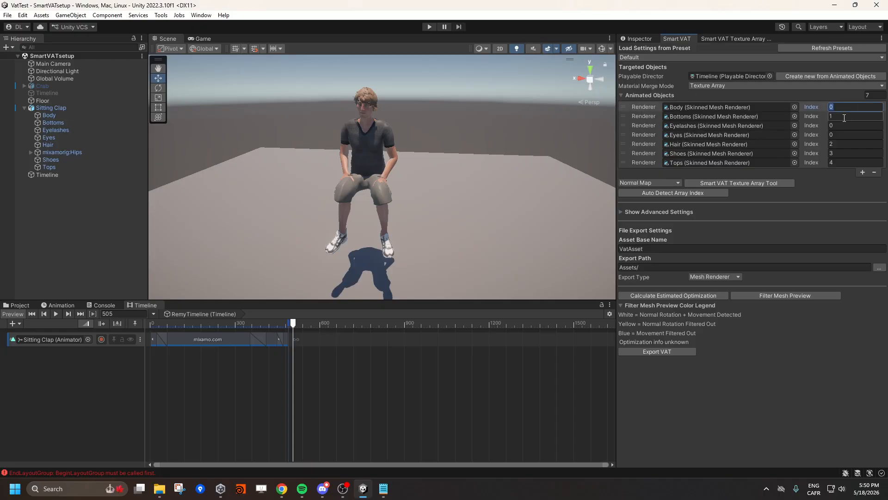
left_click(839, 144)
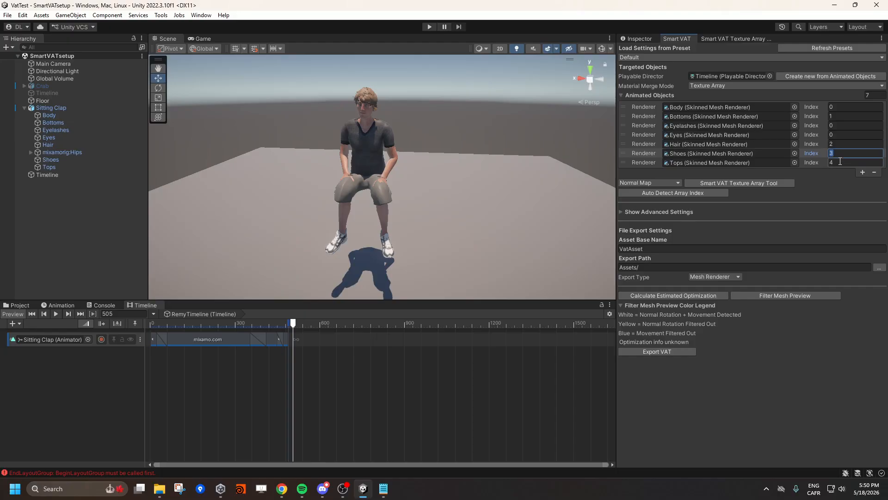
left_click(840, 107)
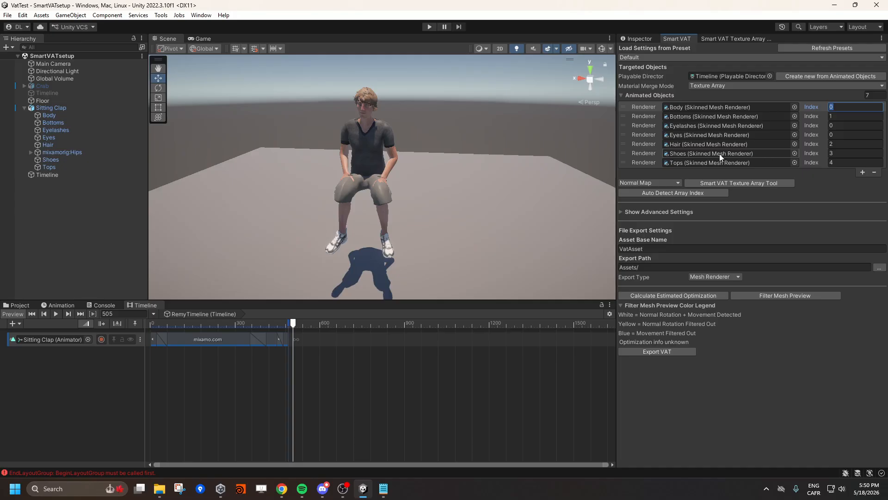
left_click(727, 38)
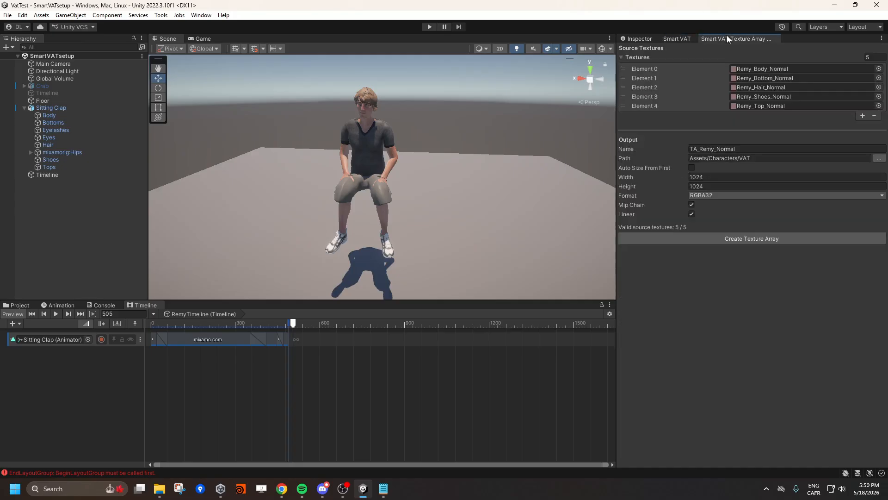
Step: Set the Smart VAT export path to Assets/Characters/VAT and the asset base name to VAT_Remy
left_click(675, 38)
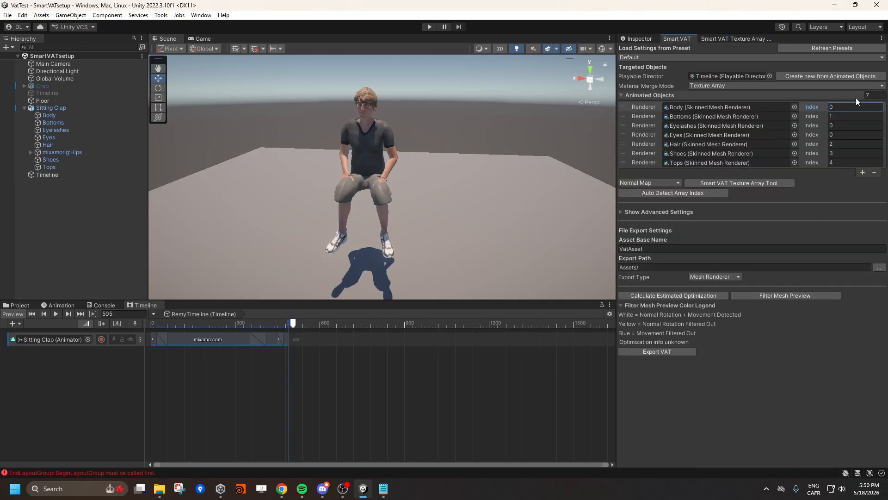
left_click(718, 38)
left_click(681, 40)
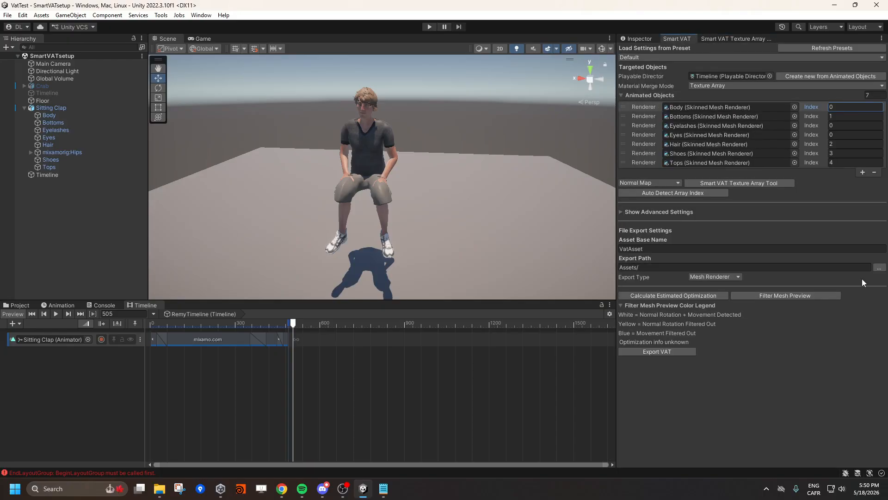
left_click(879, 268)
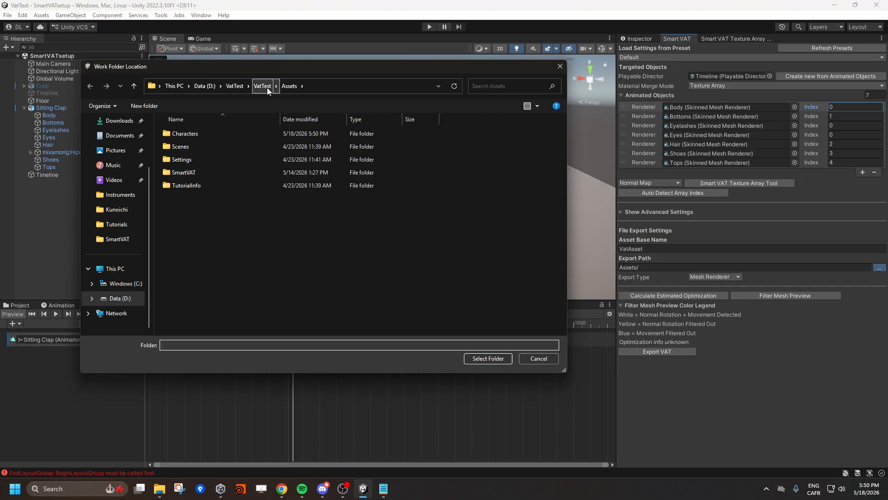
double_click(203, 134)
double_click(199, 134)
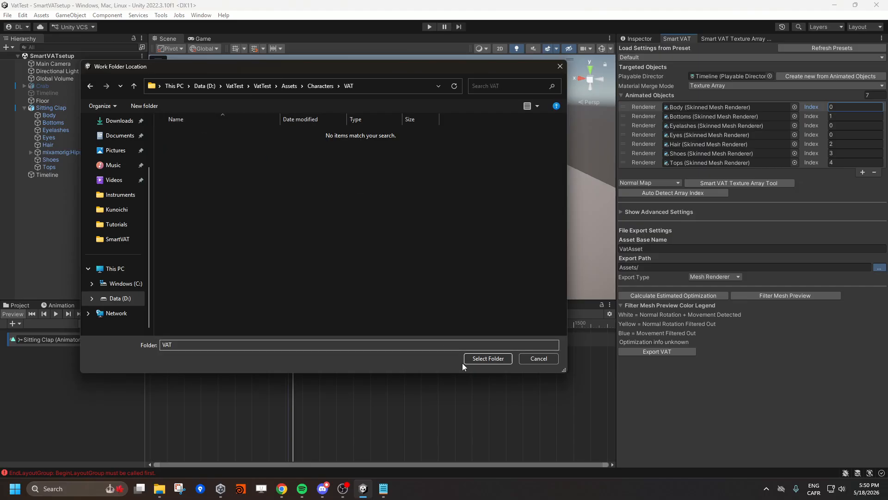
left_click(477, 358)
left_click(658, 249)
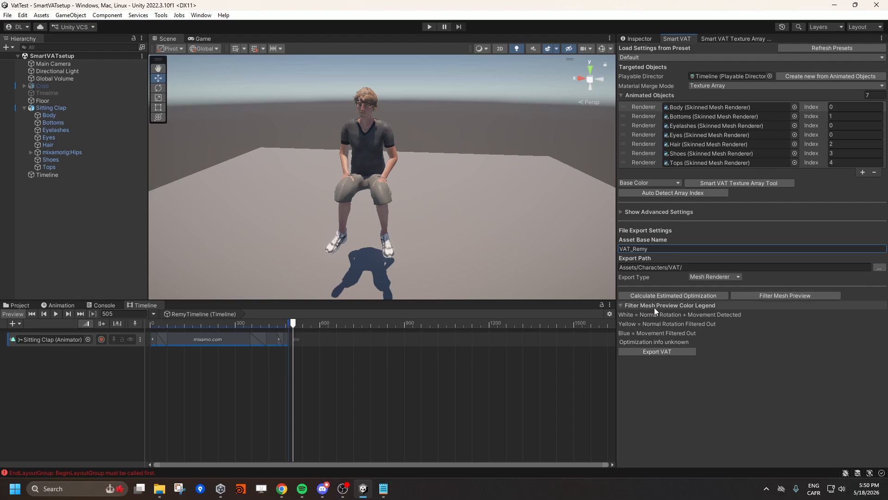
Step: Generate a filter mesh preview and move it beside the original seated character
left_click(761, 297)
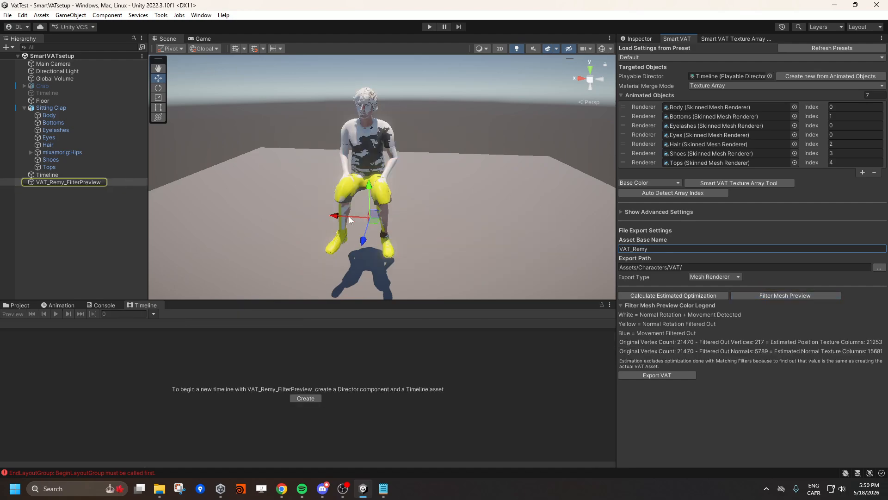
left_click_drag(349, 216, 420, 224)
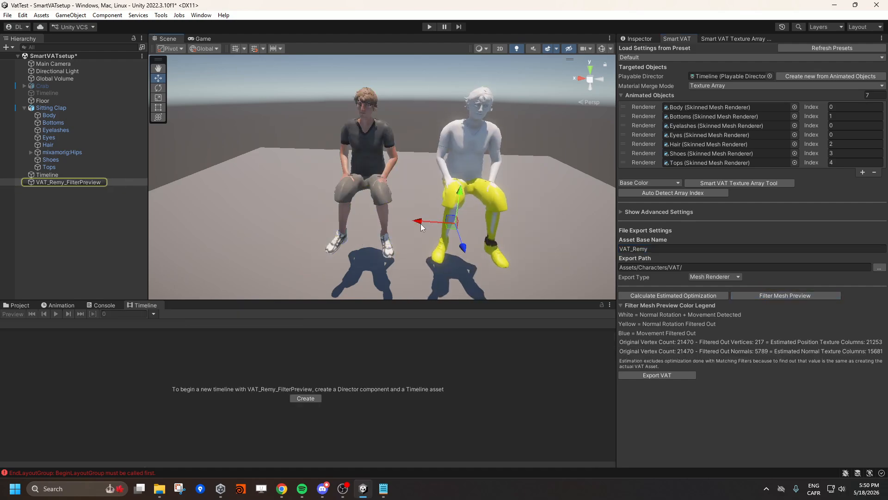
right_click_drag(397, 188, 401, 191)
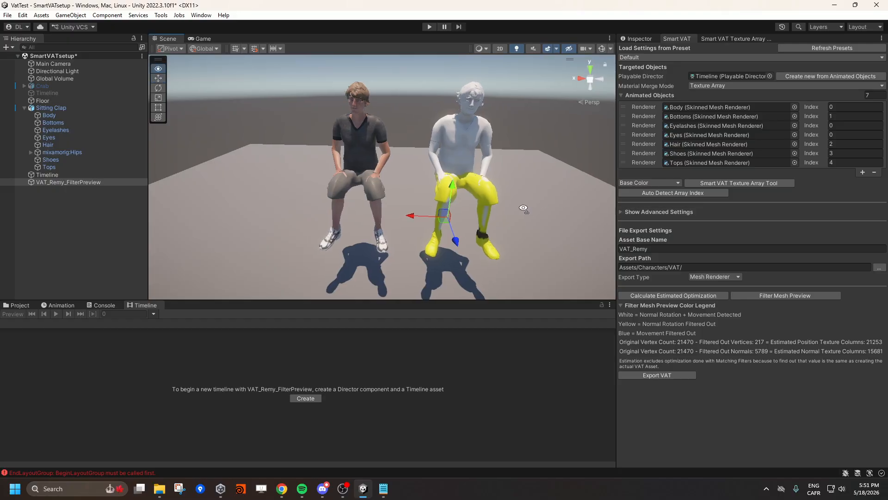
Step: Show the advanced settings, export the VAT and move the exported VAT_Remy model beside the filter preview
left_click(639, 214)
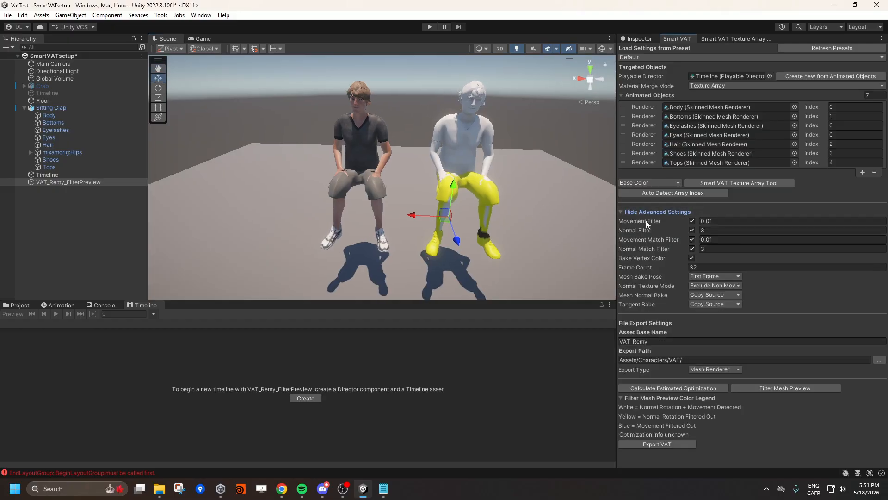
left_click(658, 444)
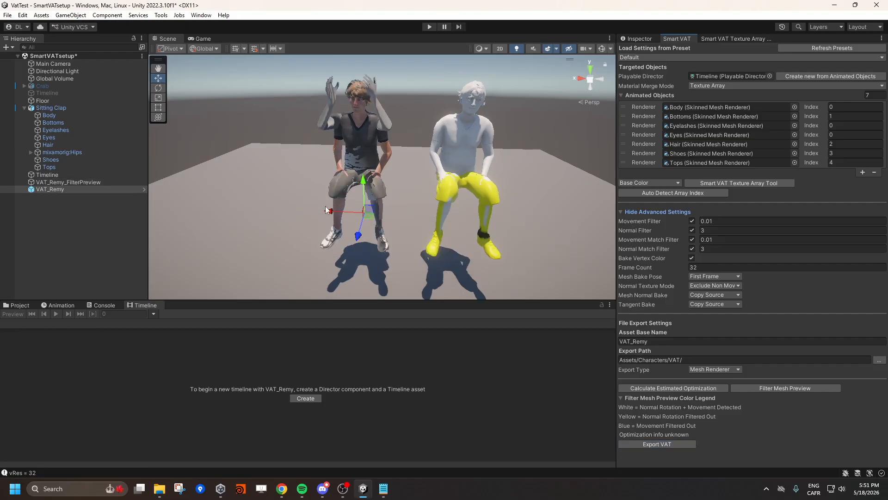
left_click_drag(329, 211, 492, 219)
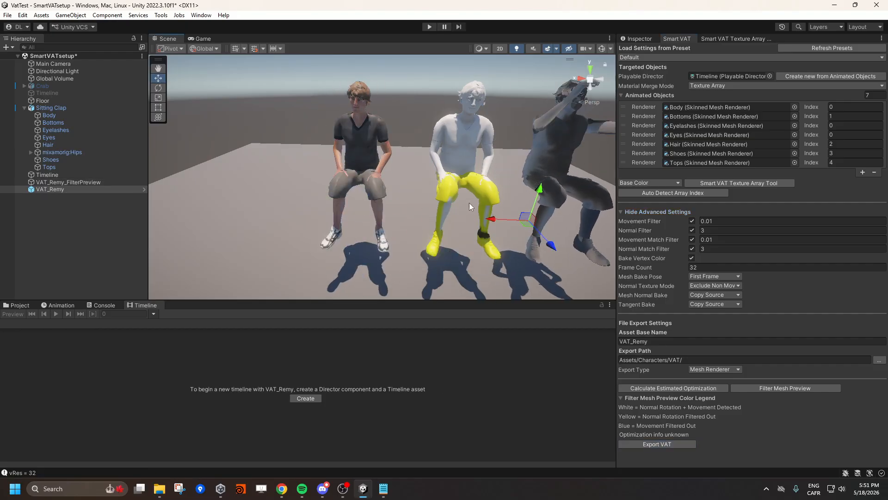
middle_click_drag(469, 202, 406, 163)
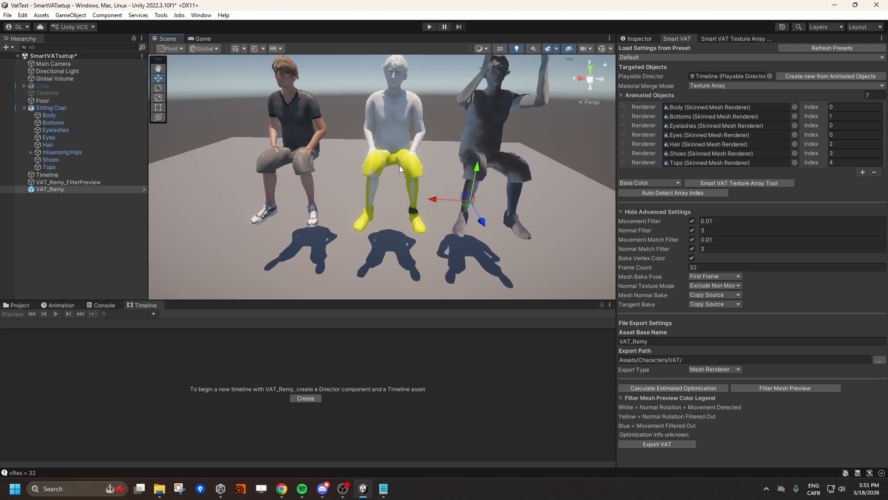
Step: Examine the original character at the start of its timeline, the filter preview and the exported VAT_Remy from different angles
right_click_drag(398, 165, 288, 175)
key("w")
left_click(298, 131)
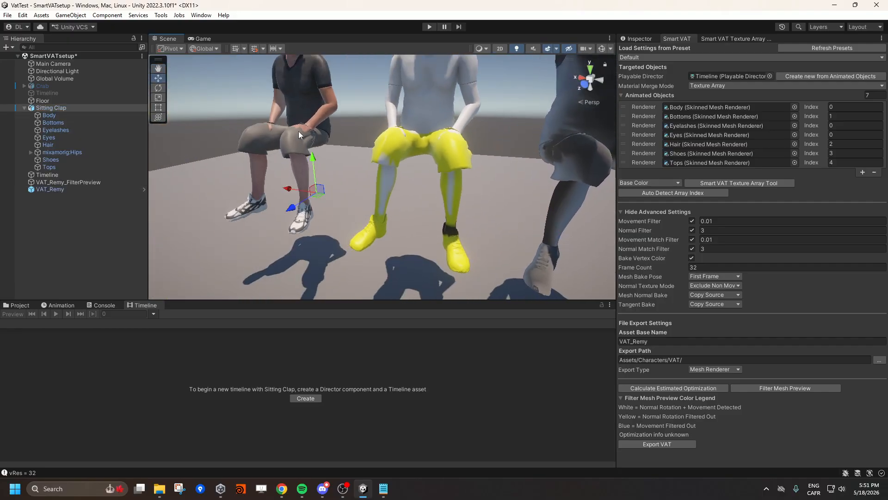
left_click(83, 175)
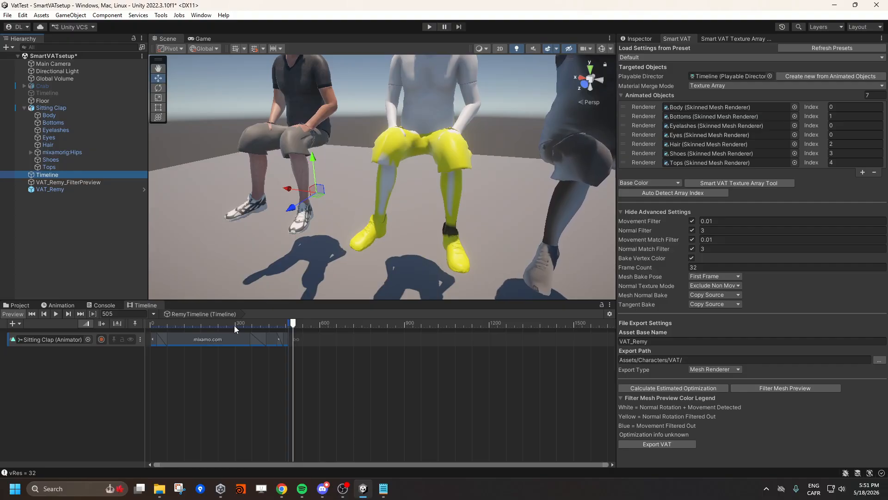
left_click_drag(235, 325, 150, 322)
right_click_drag(398, 199, 399, 151)
left_click(400, 152)
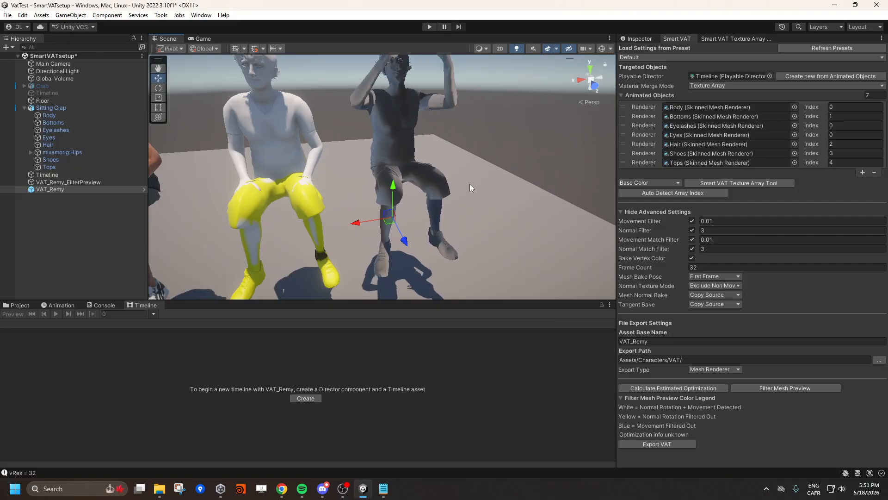
right_click_drag(482, 196, 435, 198)
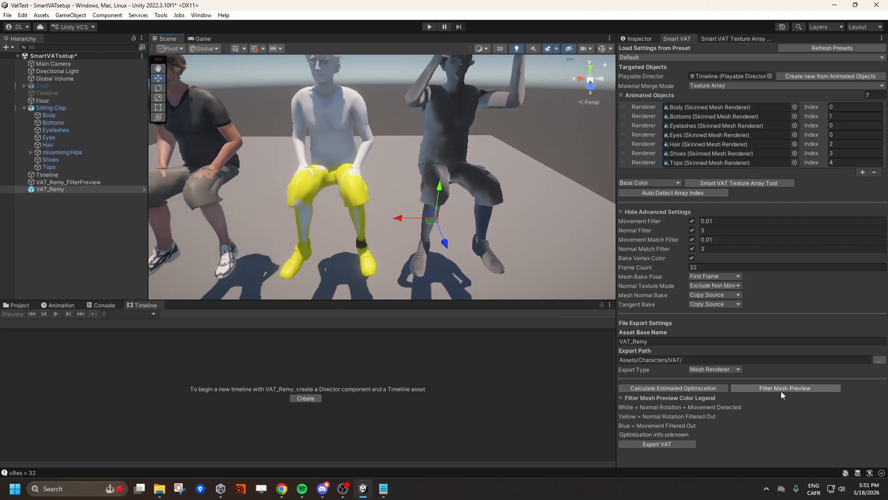
right_click_drag(331, 170, 334, 155)
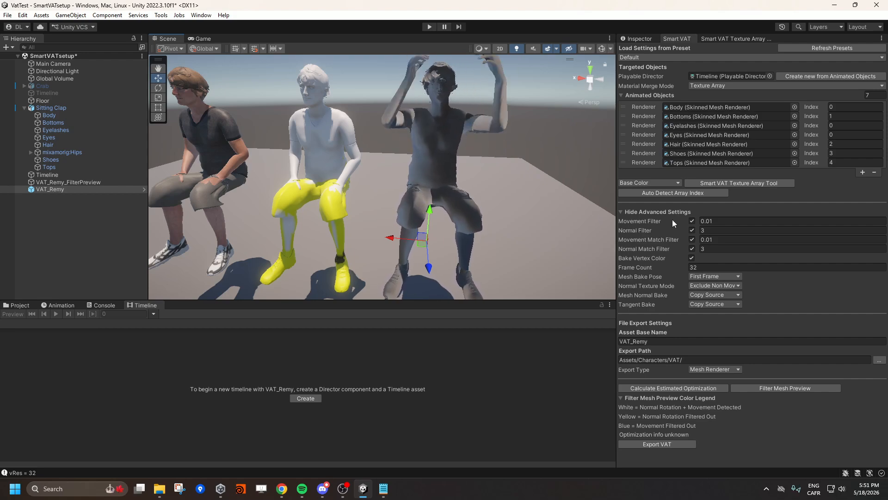
Step: Delete the VAT_Remy_FilterPreview object from the scene
left_click(97, 182)
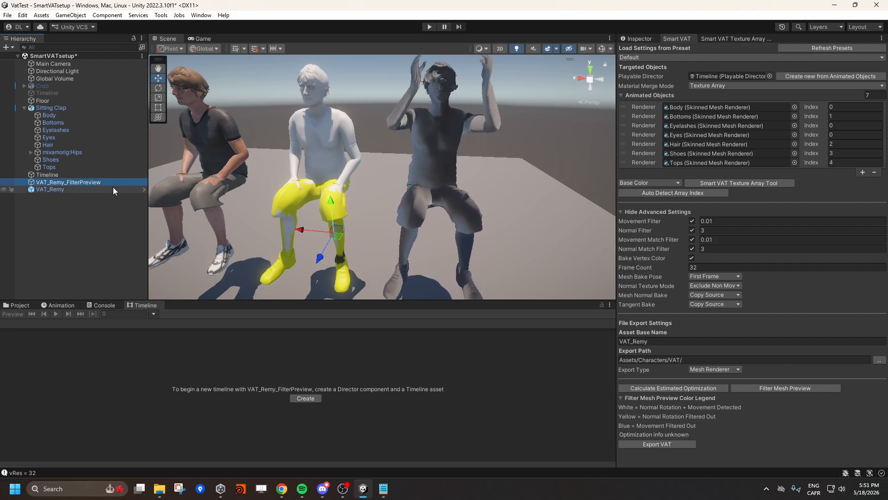
key("Delete")
left_click(432, 160)
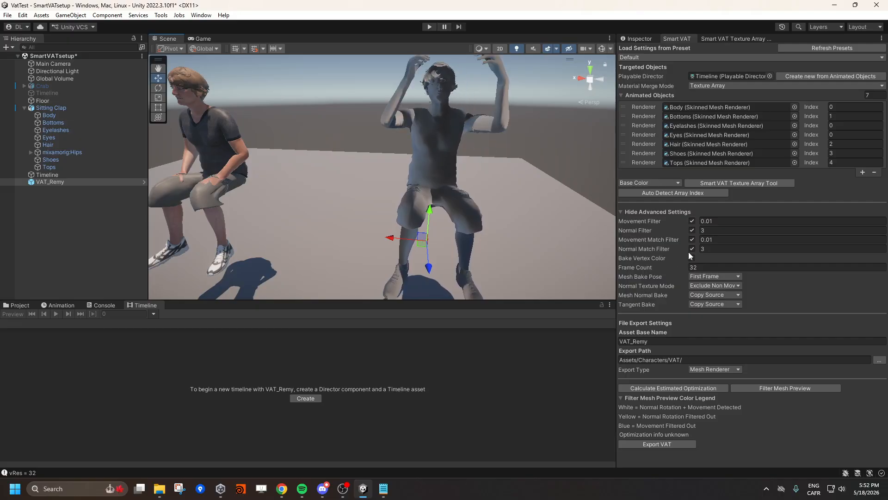
Step: Set the Movement Filter to 0.05 and generate a filter mesh preview, placing it between the original and exported characters
left_click(711, 221)
type("5")
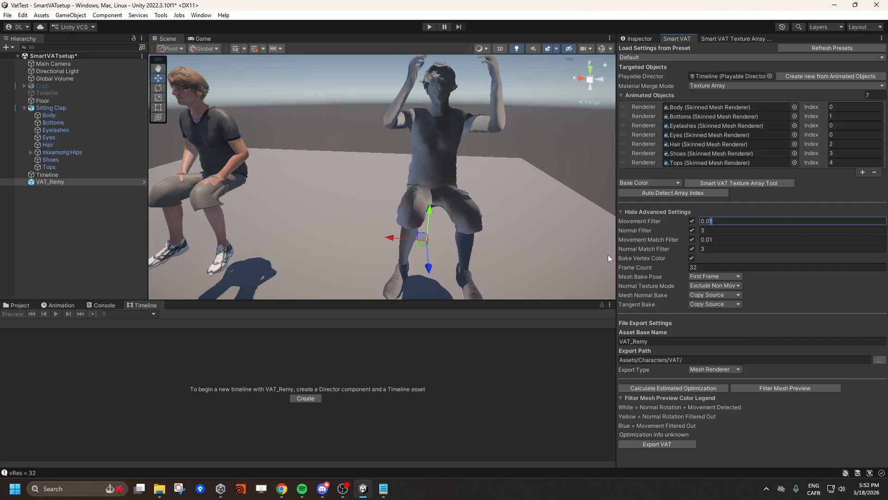
left_click(781, 386)
left_click_drag(212, 221, 308, 242)
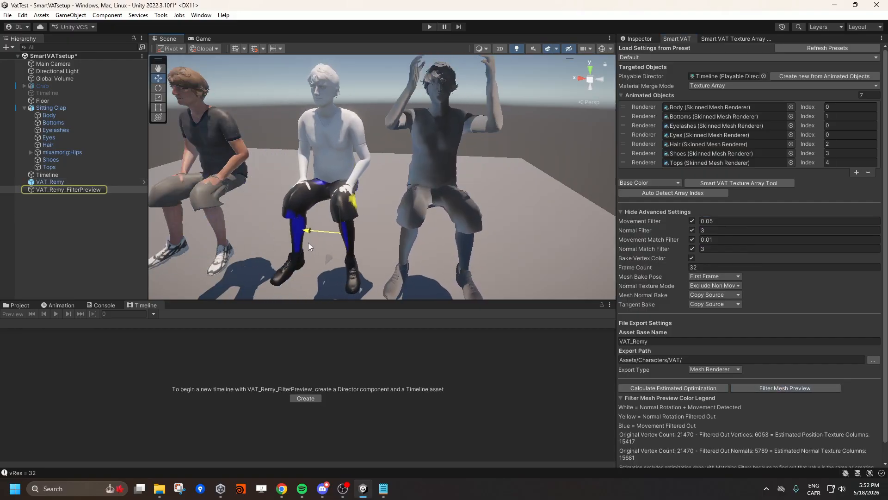
left_click_drag(398, 182, 375, 171, "alt")
middle_click_drag(387, 178, 412, 214)
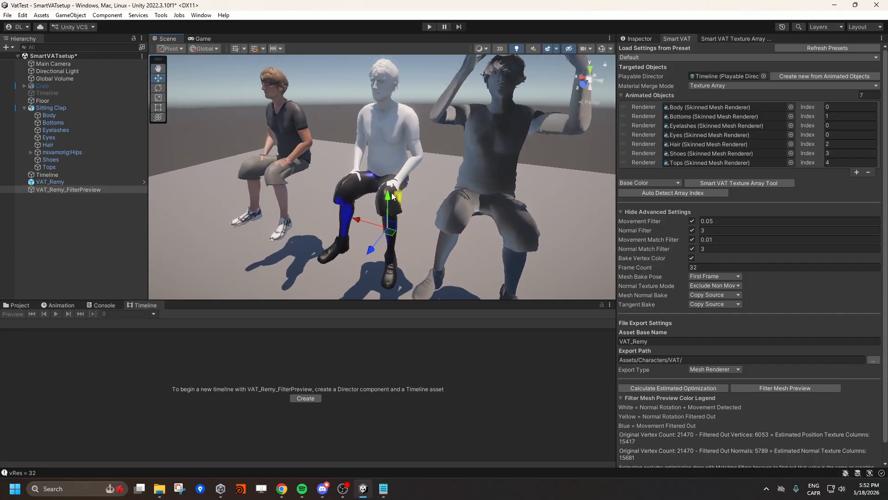
left_click_drag(412, 213, 417, 194, "alt")
scroll(440, 182, "down", 1)
middle_click_drag(435, 181, 426, 191)
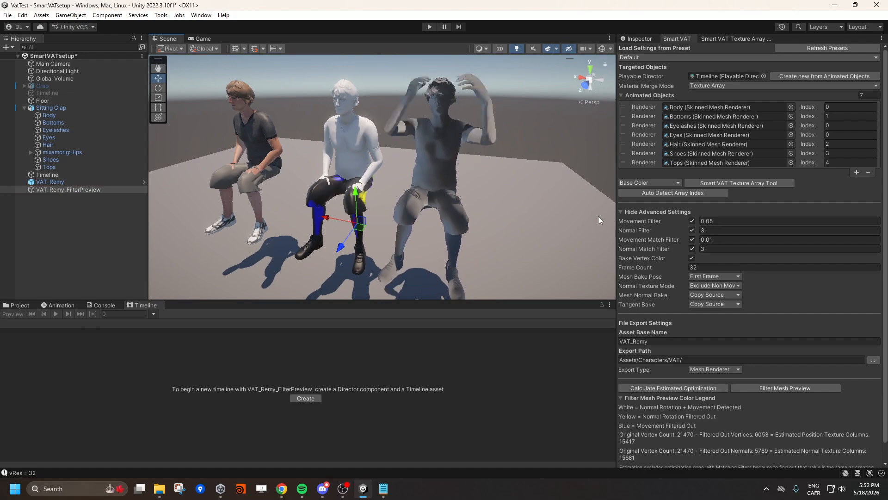
Step: Delete the filter preview object and set the Movement Filter to 0.1
key("Delete")
left_click(712, 222)
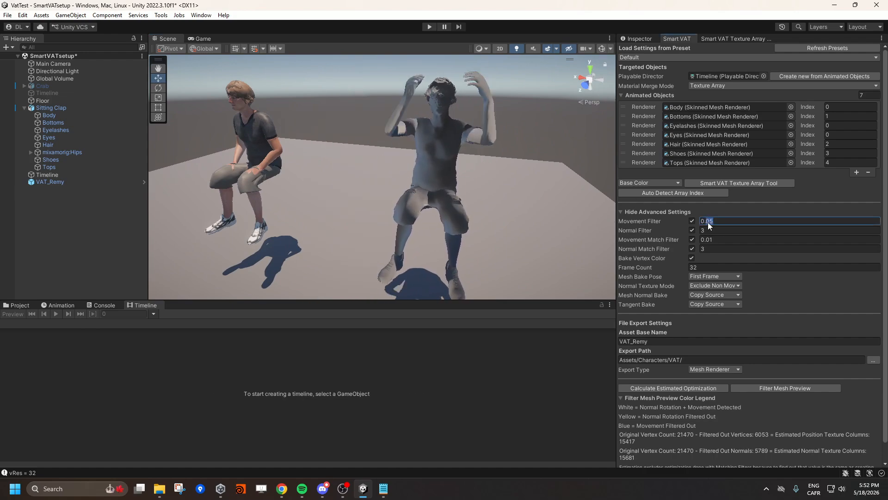
key("BackSpace")
key("BackSpace")
type("1")
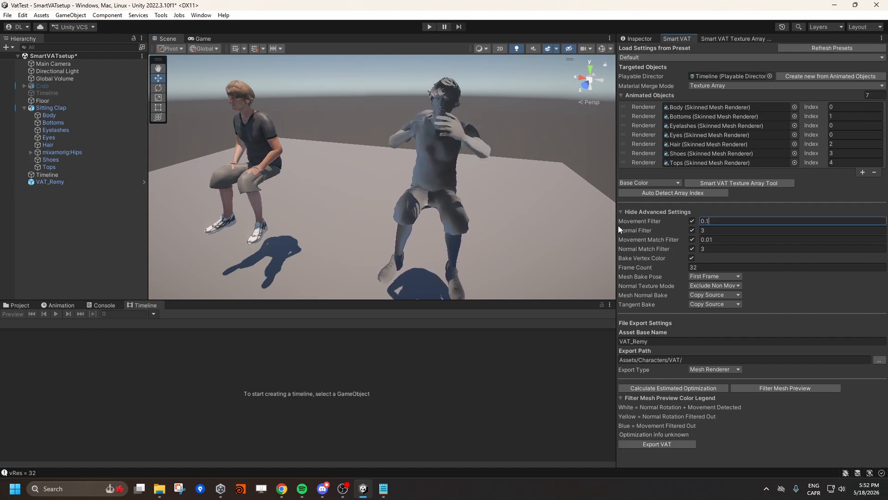
Step: Generate a filter mesh preview with the 0.1 Movement Filter and place it between the two characters
left_click(792, 389)
left_click_drag(248, 204, 324, 217)
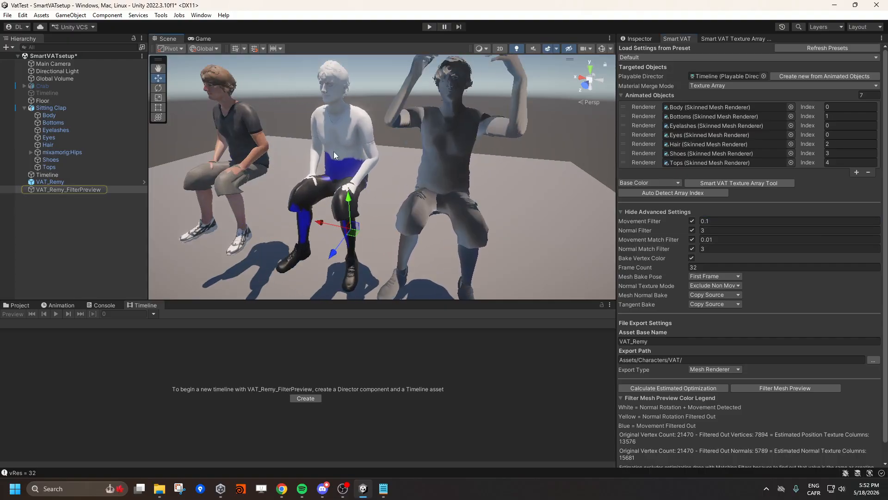
scroll(335, 152, "up", 2)
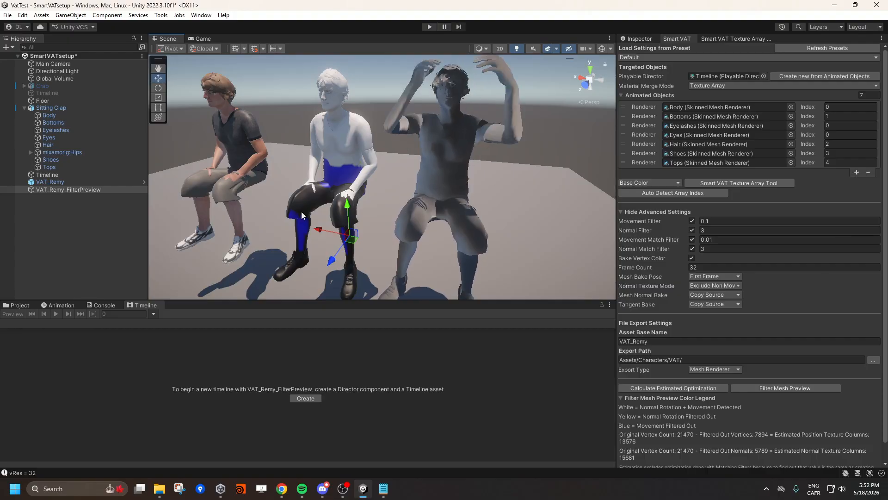
scroll(309, 198, "down", 1)
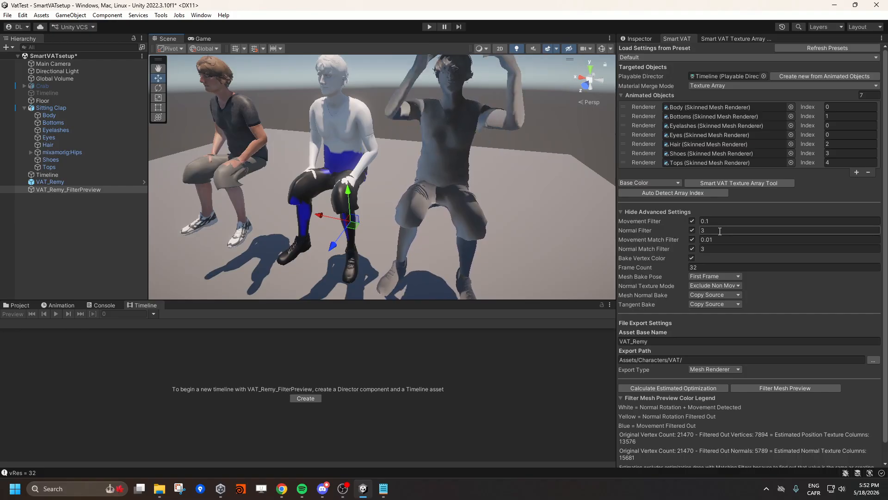
Step: Set the Normal Filter to 5 and regenerate the filter mesh preview, moving it beside the original character
type("5")
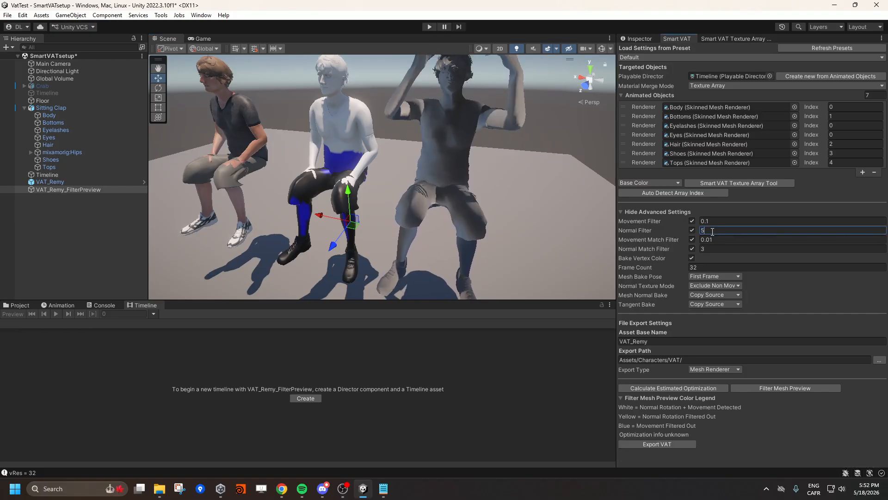
right_click_drag(471, 206, 486, 206)
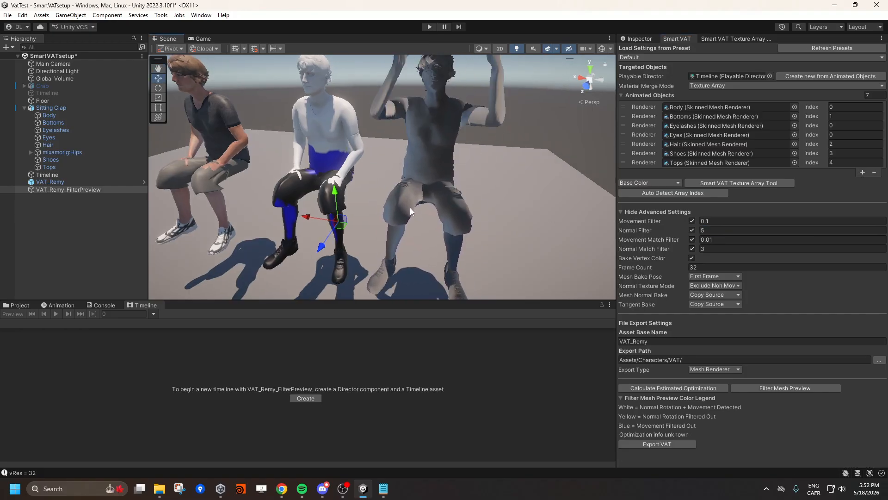
left_click(762, 390)
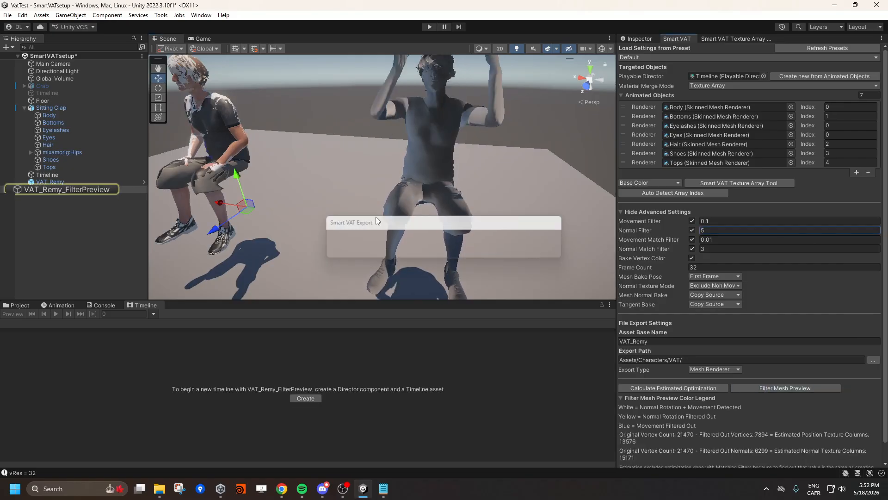
left_click_drag(236, 206, 305, 217)
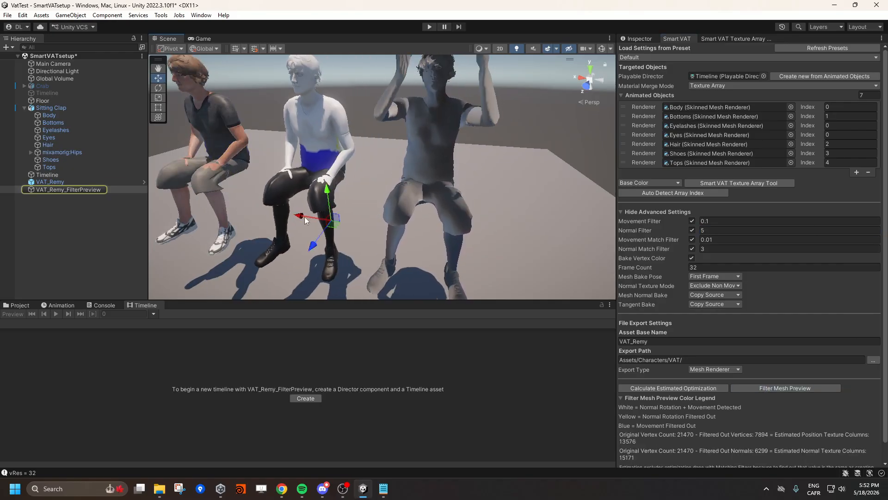
Step: Examine the filtered areas on the preview mesh's waist and legs against the exported VAT_Remy
right_click_drag(388, 210, 344, 209)
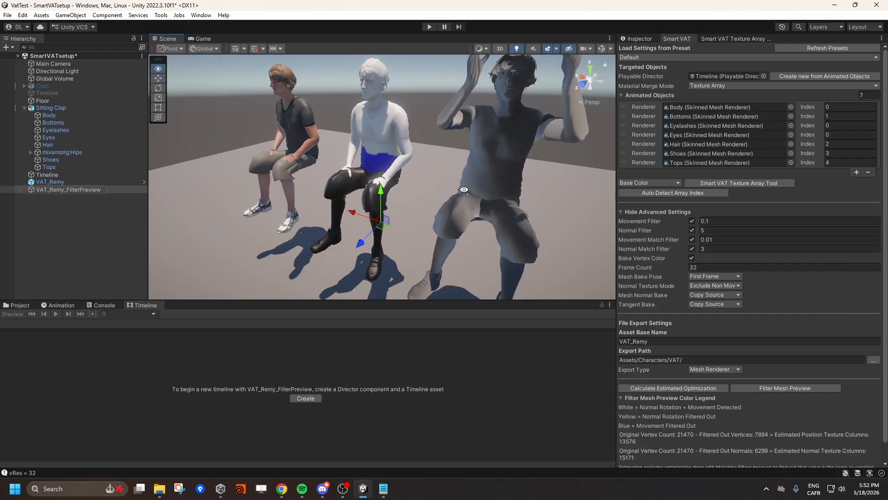
key("d")
right_click_drag(464, 192, 533, 197)
key("a")
key("w")
key("d")
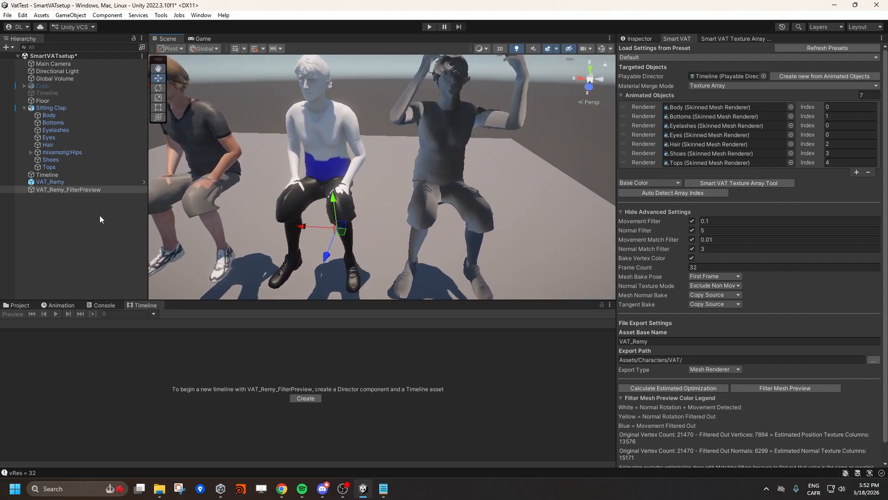
left_click(98, 189)
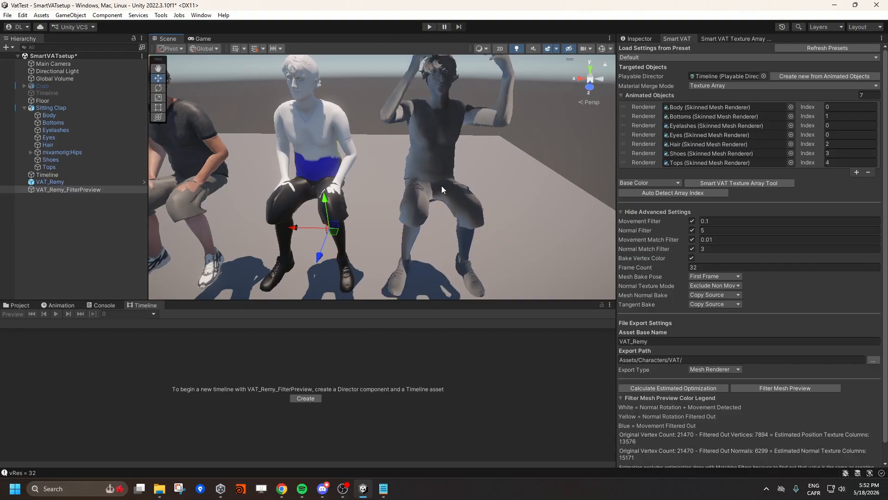
Step: Delete the filter preview object and export the VAT with the tuned filters, moving the new VAT_Remy to about X -3.15
key("Delete")
scroll(688, 389, "down", 1)
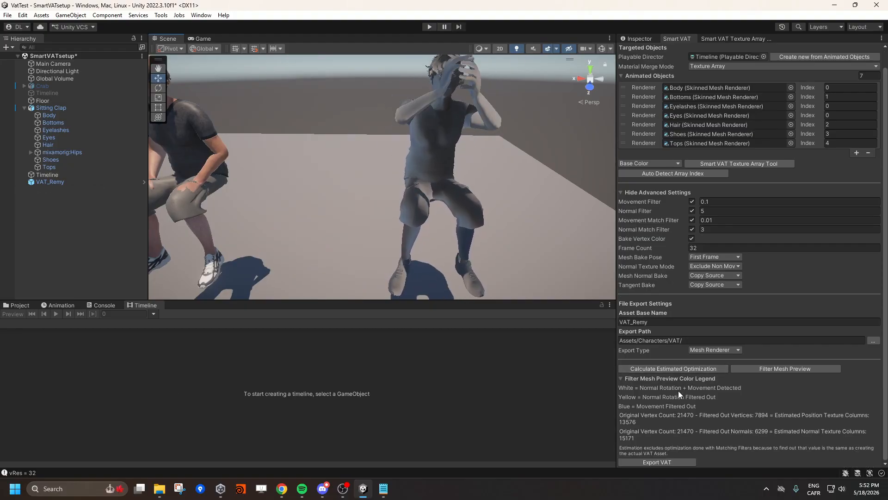
left_click(671, 463)
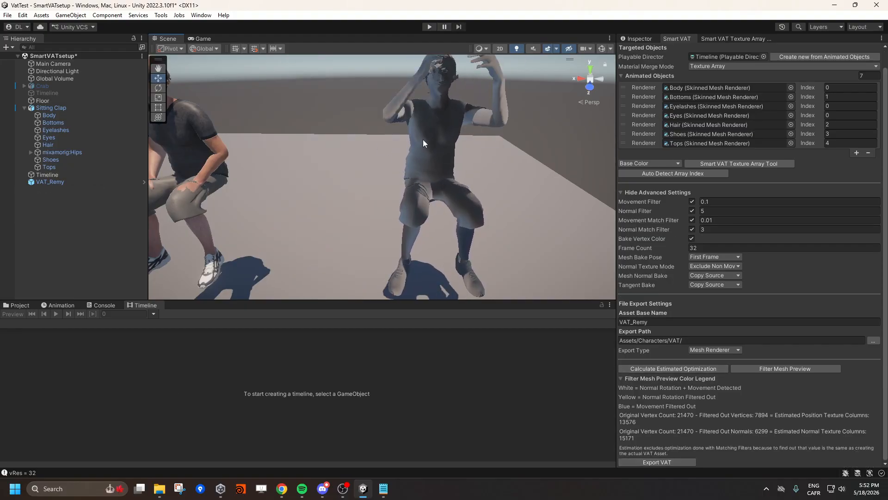
left_click(670, 462)
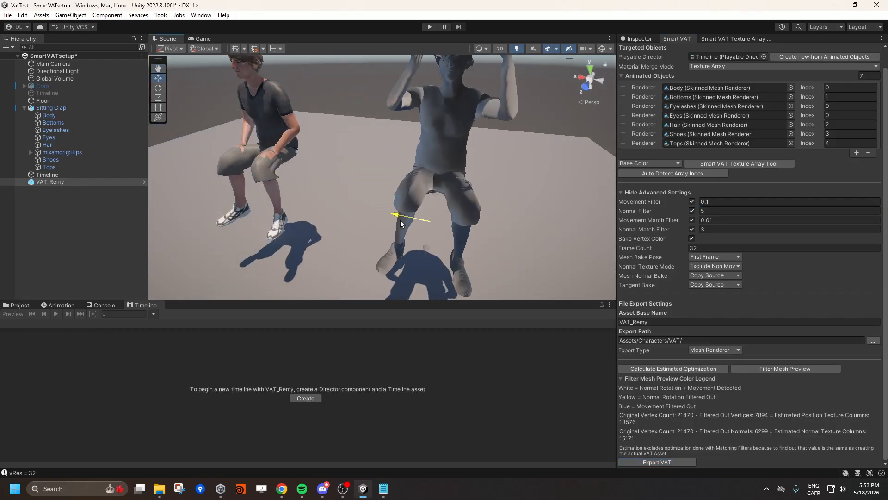
Step: Set the VAT_Remy material's Auto Animation Speed to 0.1 and inspect the slowed mesh up close around the head and torso
right_click_drag(345, 192, 409, 140)
key("w")
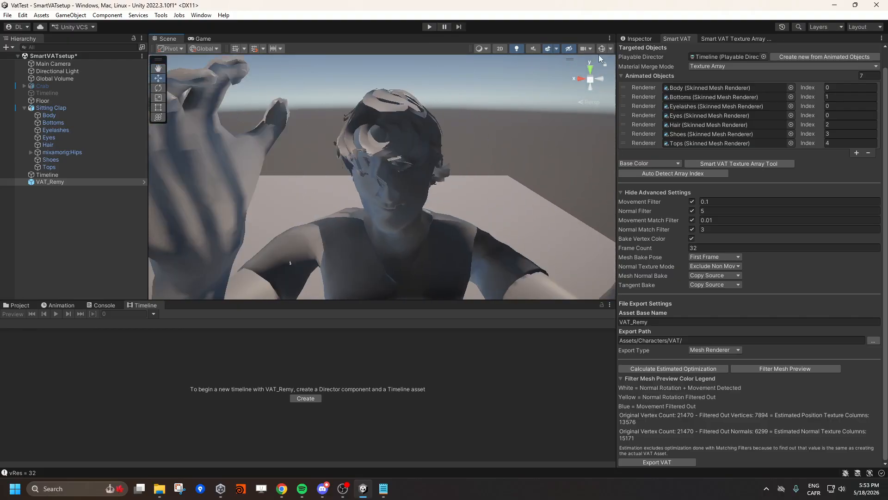
left_click(641, 41)
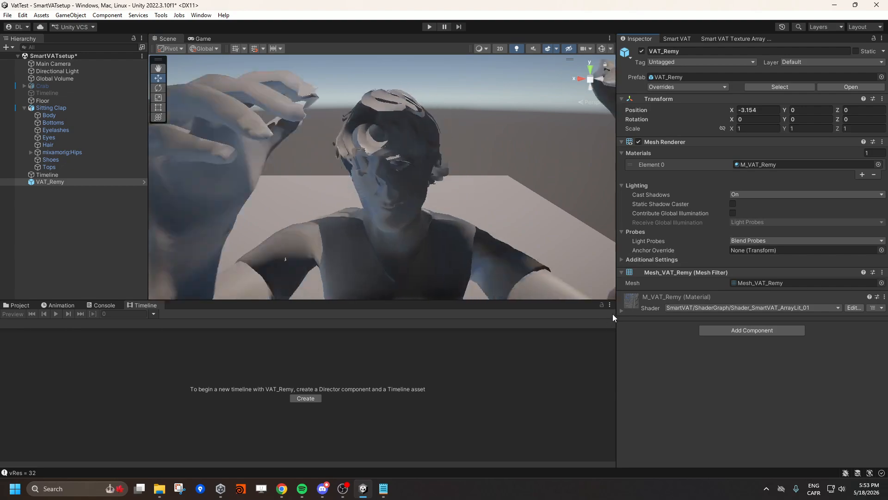
left_click(620, 312)
scroll(662, 303, "down", 5)
left_click(751, 414)
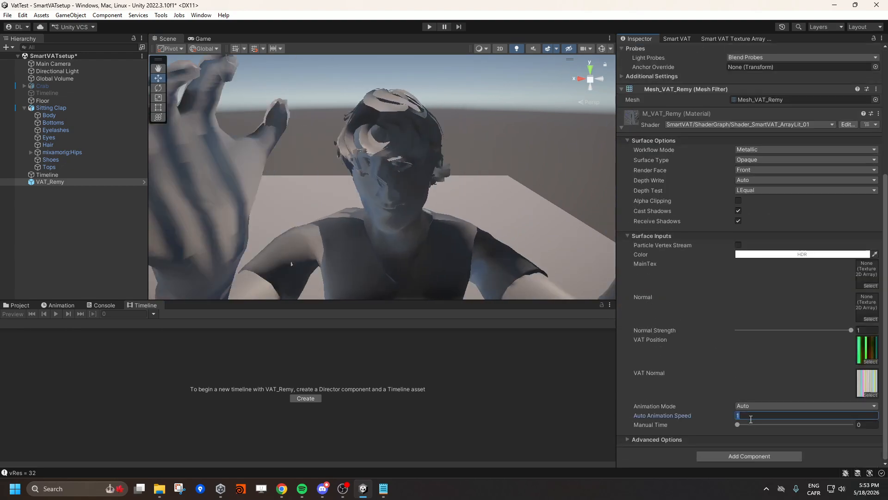
type(".1")
right_click_drag(380, 204, 435, 194)
key("w")
key("s")
key("s")
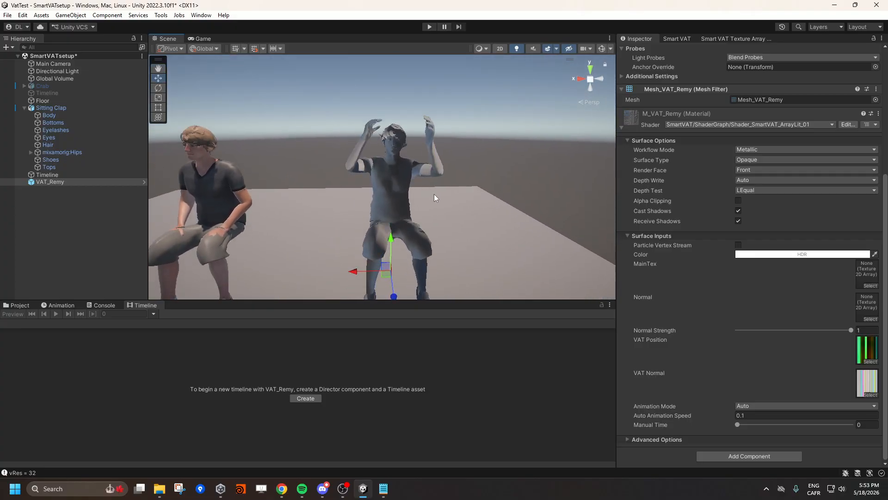
Step: Delete VAT_Remy from the scene and set the Movement Match Filter to 0.001
left_click(677, 39)
key("Delete")
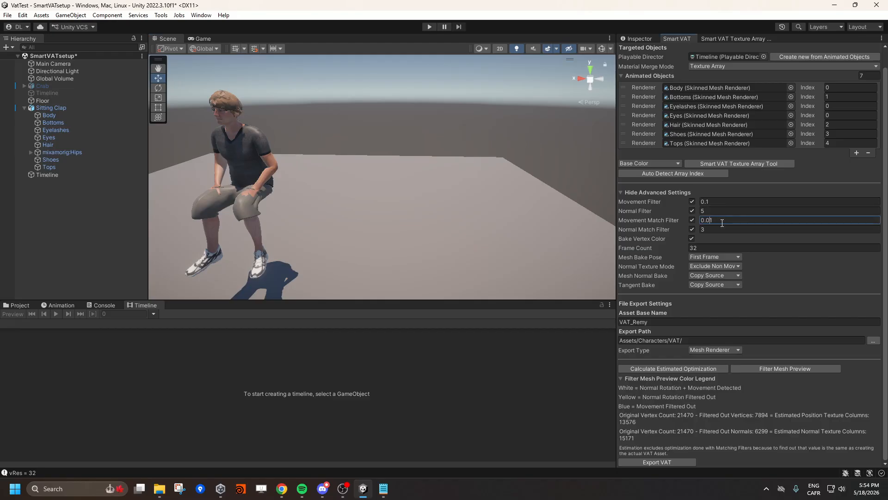
type("01")
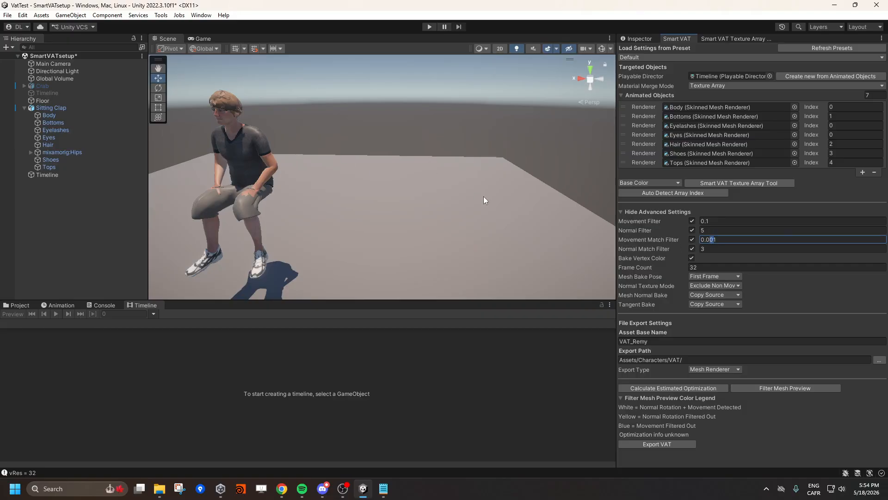
Step: Disable the Movement Match Filter and export the VAT again, moving the new VAT_Remy to about X -2.61
left_click(693, 240)
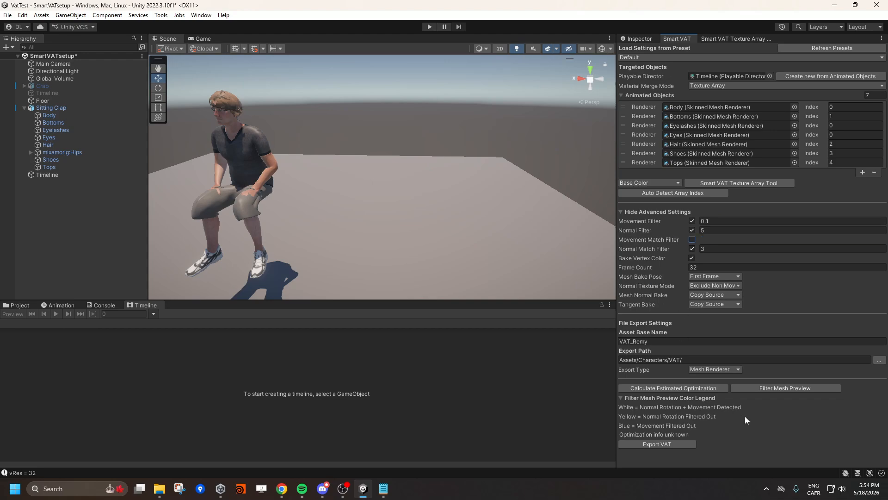
left_click(676, 443)
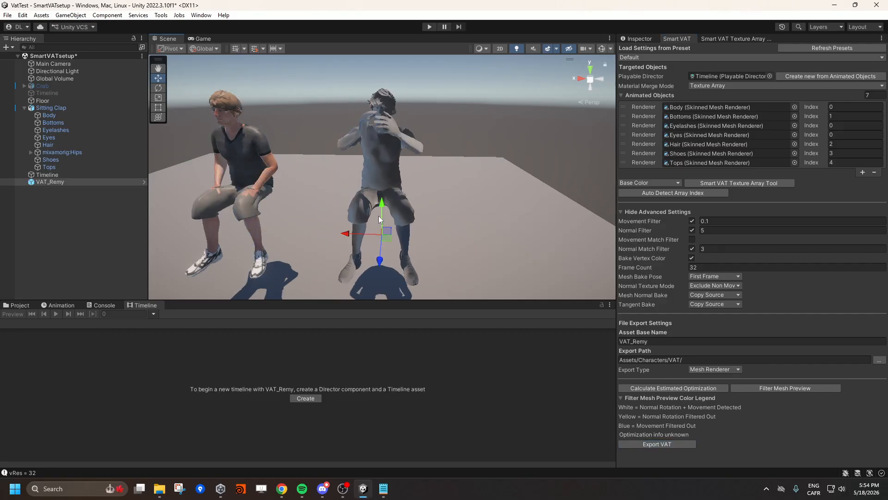
Step: Set the re-exported VAT_Remy material's Auto Animation Speed to 0.1 and check its motion from near and far
left_click(640, 37)
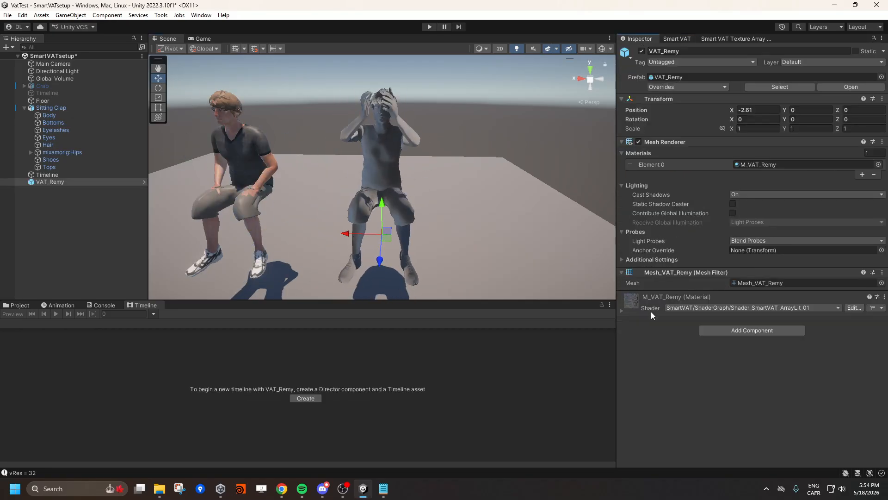
left_click(621, 311)
scroll(659, 291, "down", 5)
left_click(786, 415)
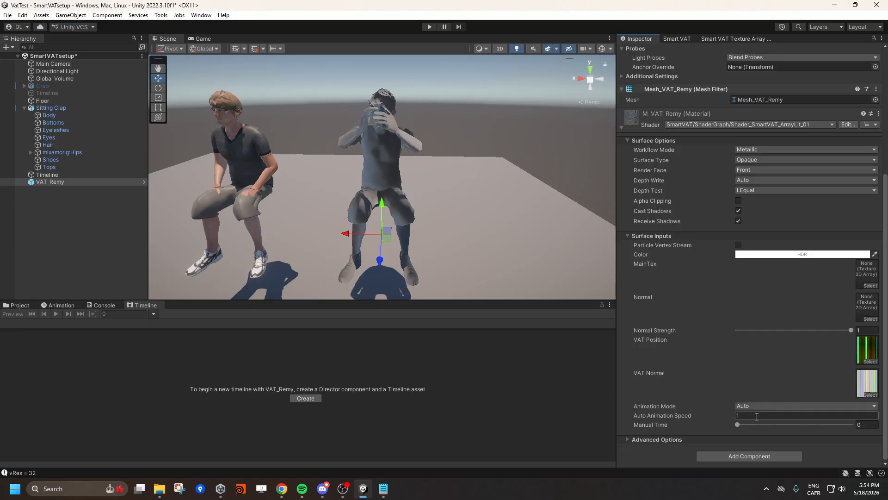
type("0.1")
right_click_drag(495, 244, 448, 246)
key("w")
key("w")
key("s")
key("s")
key("s")
key("a")
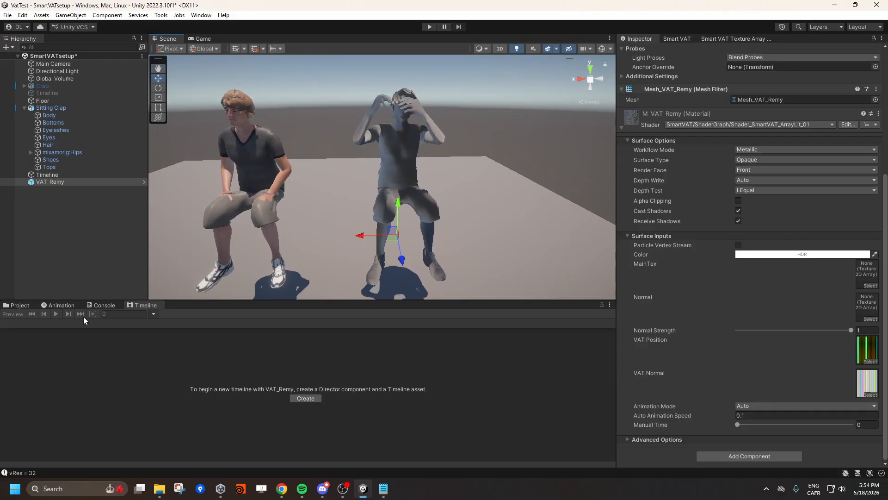
Step: Delete the TA_Remy_Diffuse asset from the VAT folder and rename TA_Remy_Diffuse 1 to TA_Remy_Diffuse
left_click(19, 305)
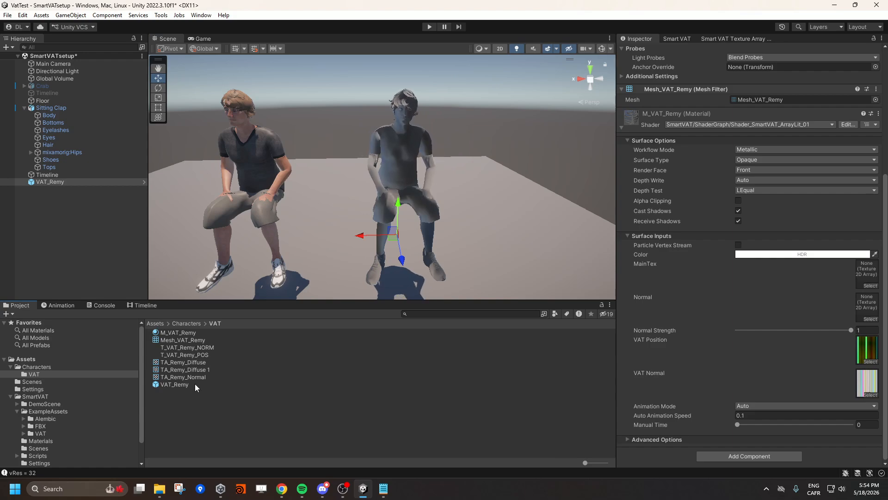
left_click(203, 361)
key("Delete")
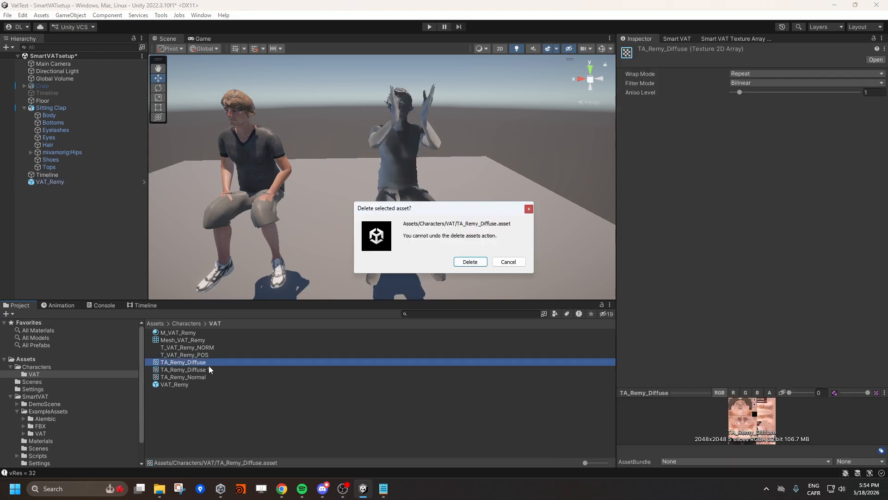
left_click(470, 261)
left_click(207, 363)
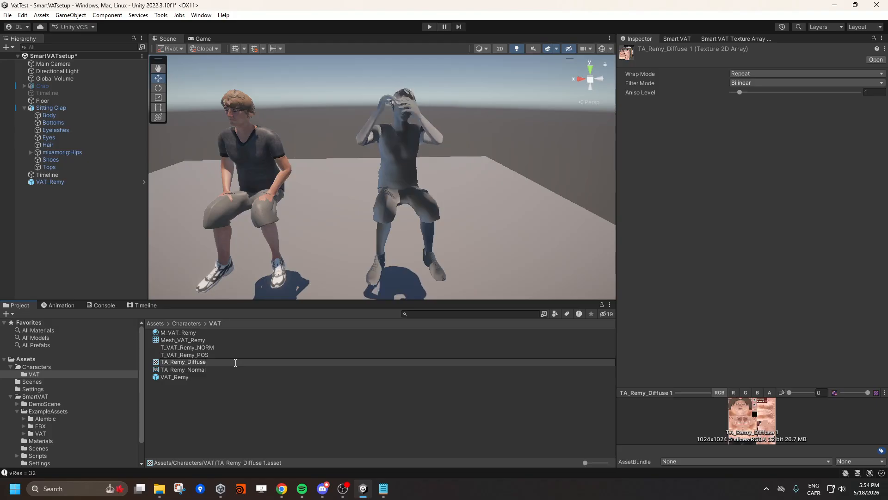
key("Return")
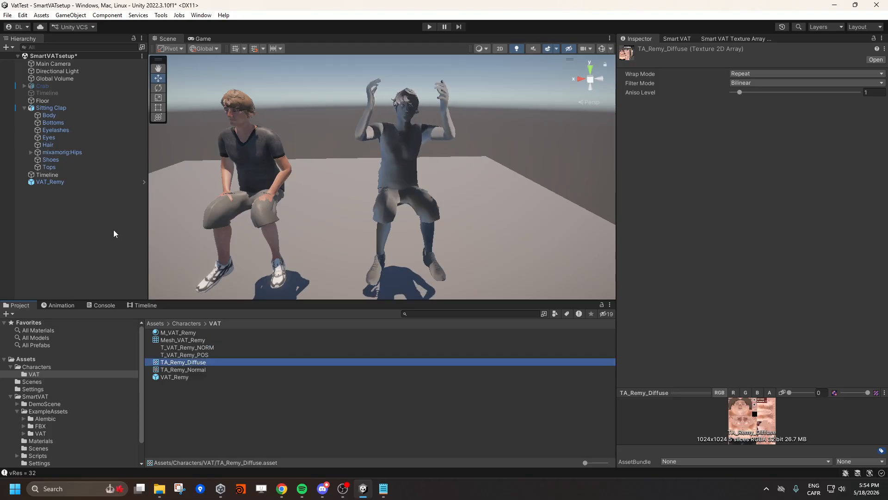
Step: Assign the TA_Remy_Diffuse texture array as MainTex on VAT_Remy's material
left_click(55, 182)
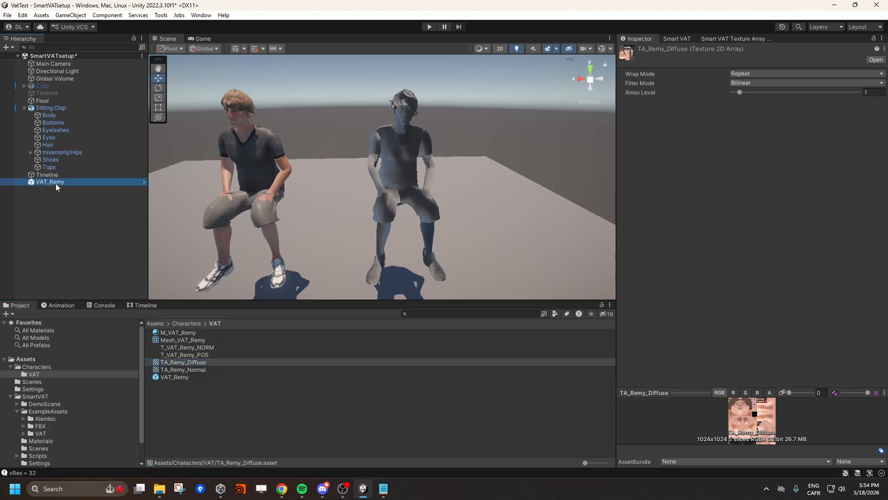
scroll(689, 269, "down", 5)
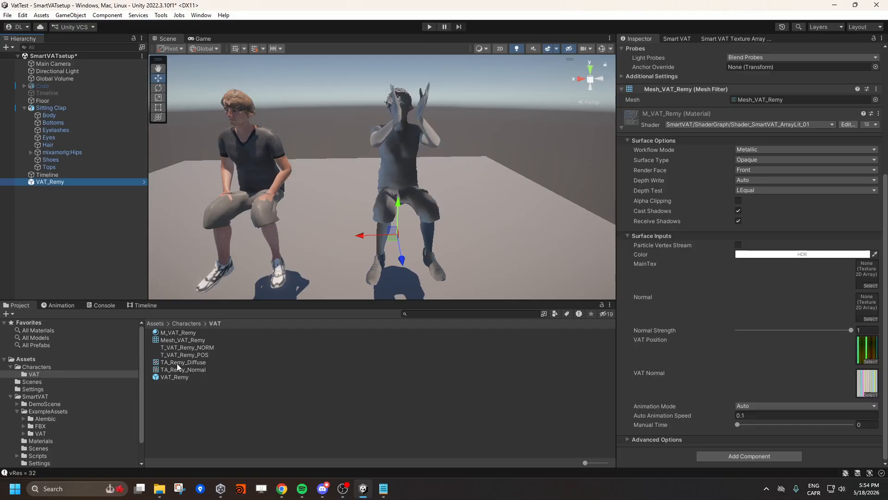
left_click_drag(178, 364, 864, 272)
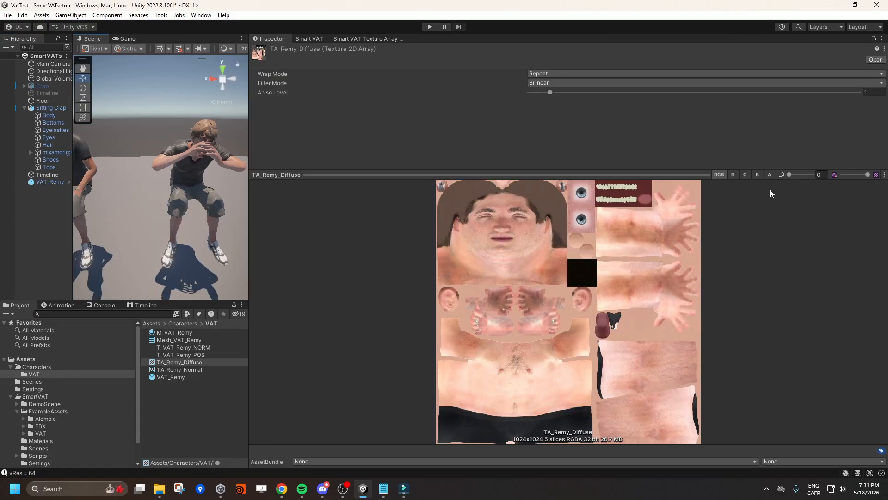
Step: Preview slices 1 to 4 of the TA_Remy_Diffuse texture array one after another
key("BackSpace")
type("1")
key("BackSpace")
type("2")
key("BackSpace")
type("3")
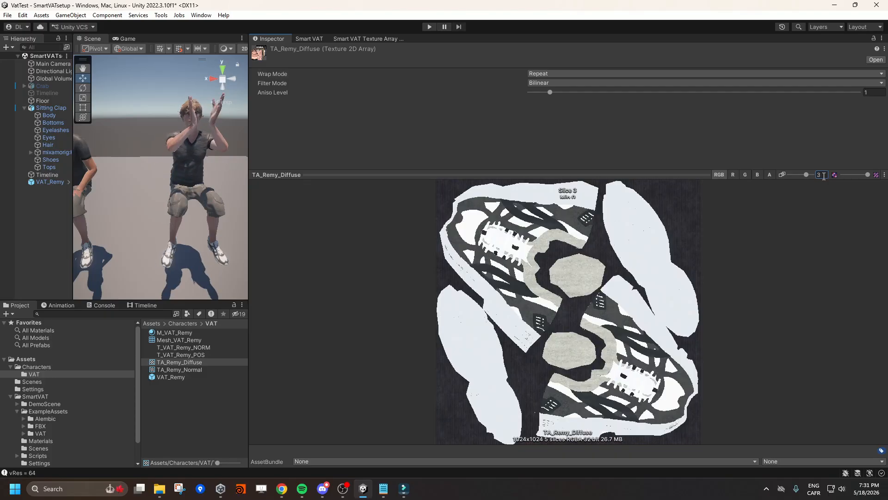
key("BackSpace")
type("4")
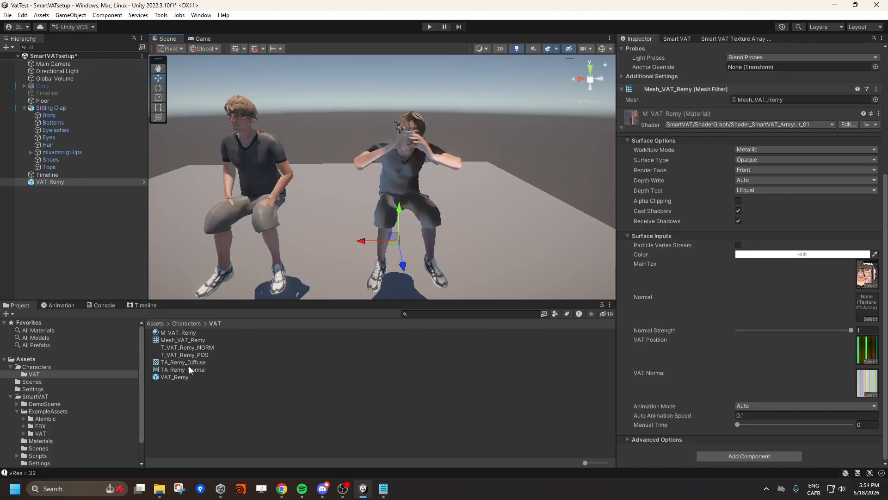
Step: Assign the TA_Remy_Normal texture array as the Normal input of VAT_Remy's material and check the character's shading
left_click_drag(183, 370, 867, 306)
mouse_move(446, 199)
right_mouse_down()
mouse_move(429, 195)
mouse_move(435, 204)
right_mouse_up()
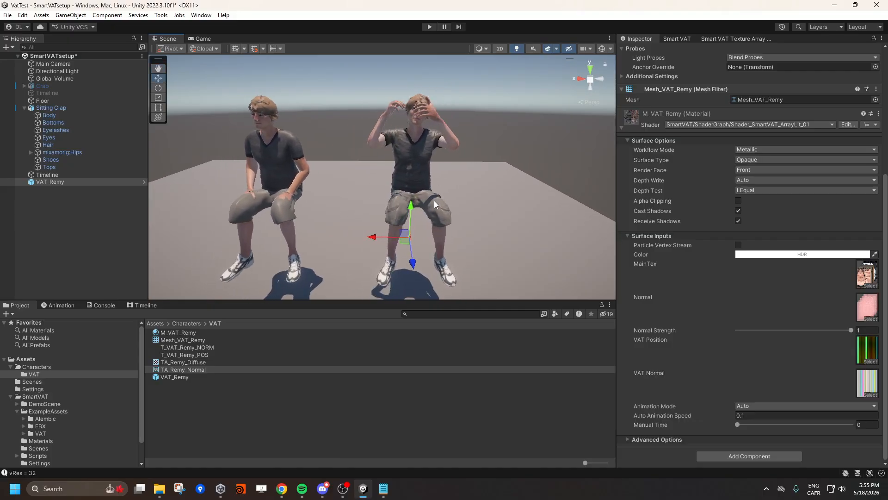
right_click_drag(443, 155, 446, 158)
Step: Set the Frame Count to 64 and export the VAT again, moving the new VAT_Remy to about X -2.48
left_click(678, 38)
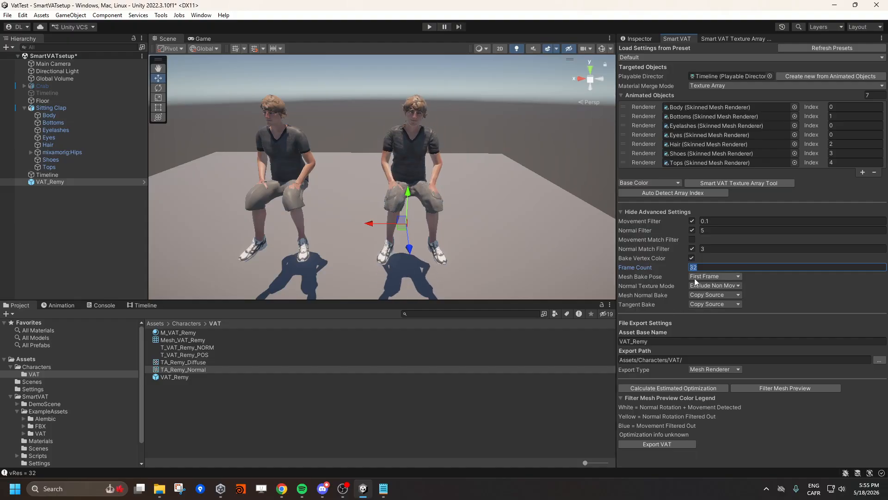
type("64")
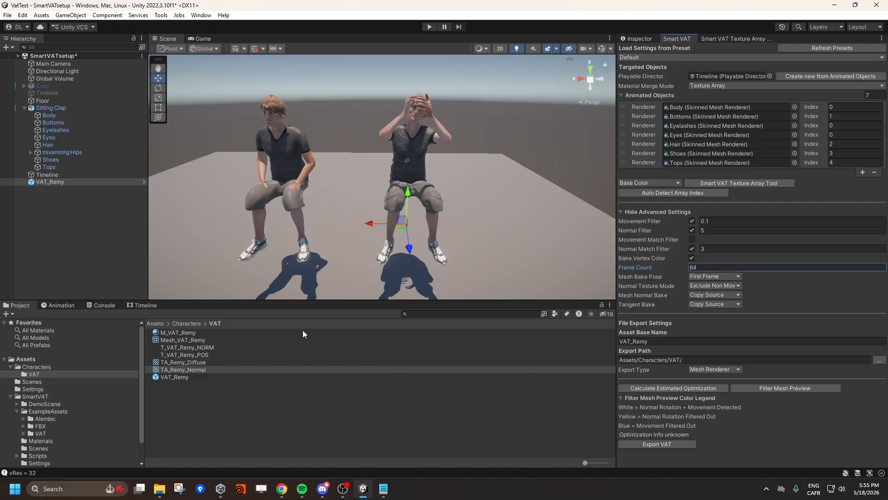
left_click(662, 443)
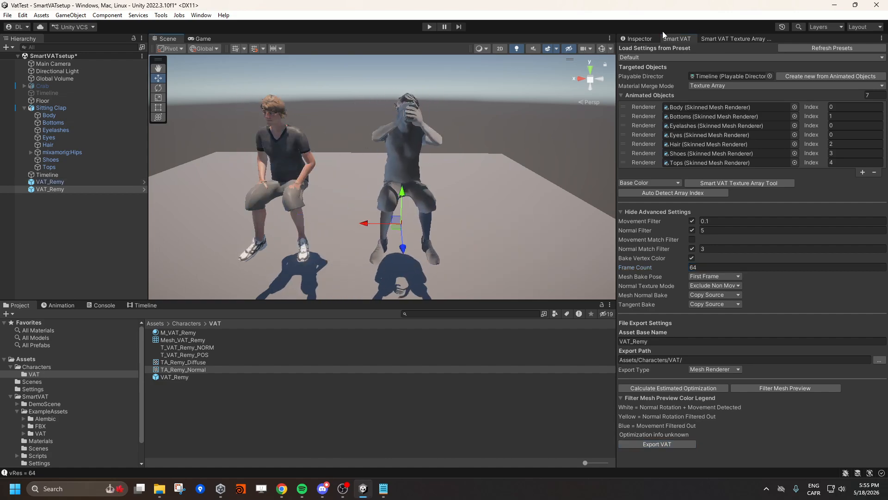
Step: Assign TA_Remy_Diffuse as MainTex and TA_Remy_Normal as Normal on the 64-frame VAT_Remy's material
left_click(644, 39)
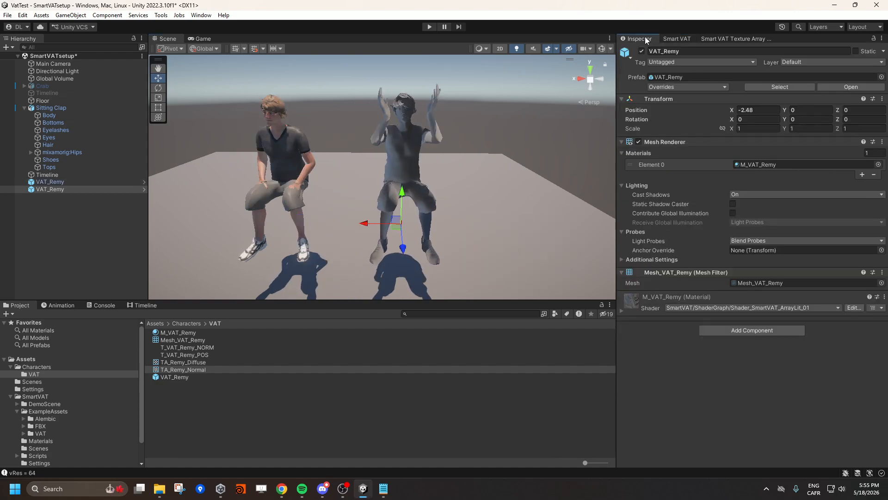
left_click(677, 39)
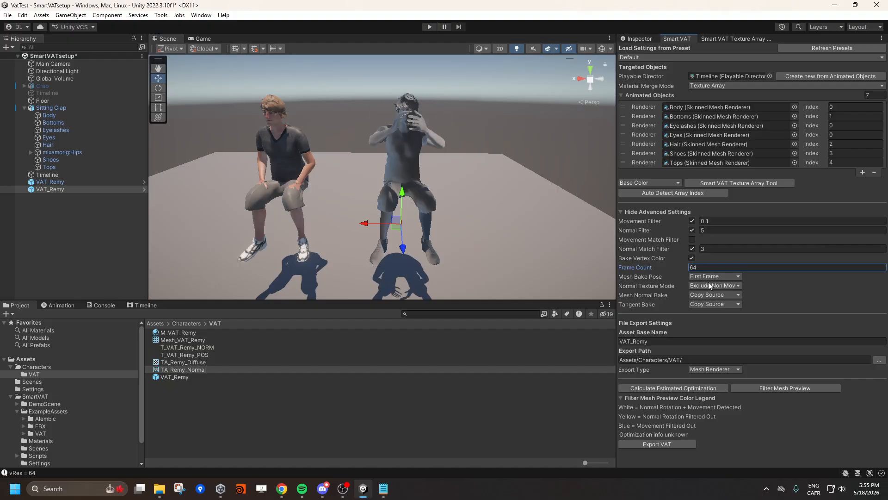
left_click(643, 38)
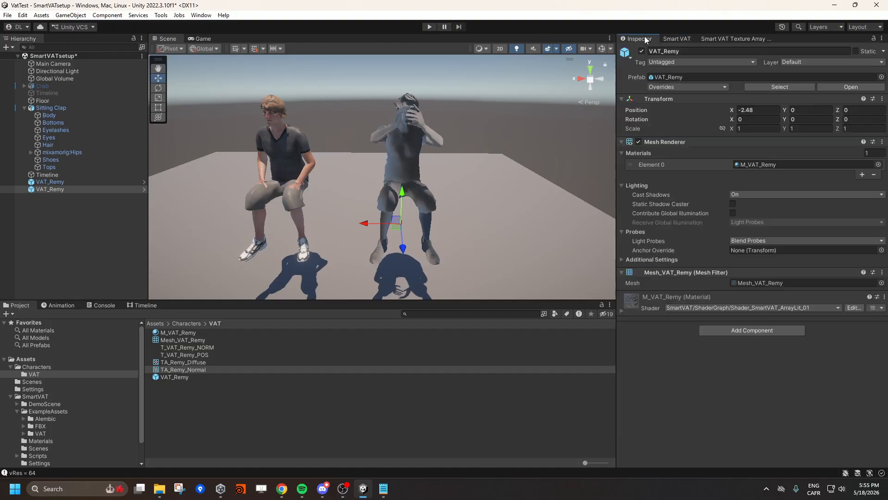
left_click(621, 307)
scroll(680, 337, "down", 5)
left_click_drag(225, 363, 867, 274)
left_click_drag(778, 358, 862, 305)
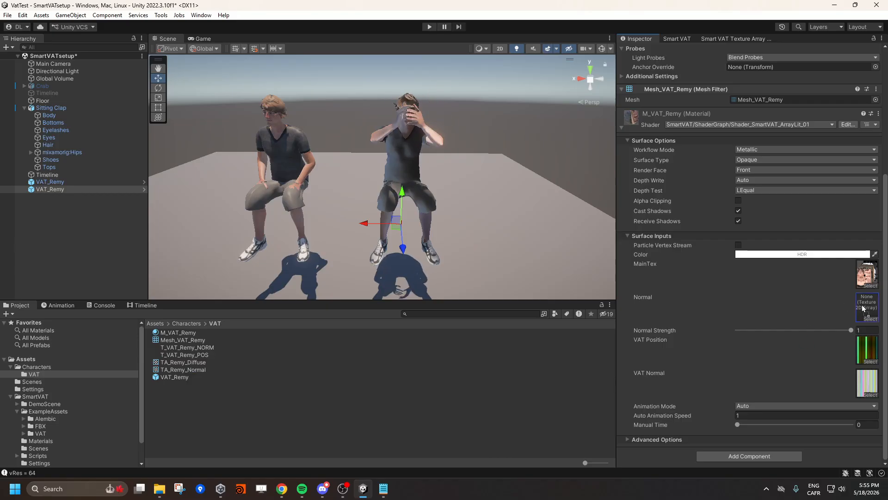
Step: Set the 64-frame VAT_Remy material's Auto Animation Speed to 0.1 and review the Frame Count setting and the playback
left_click(759, 416)
type("0.1")
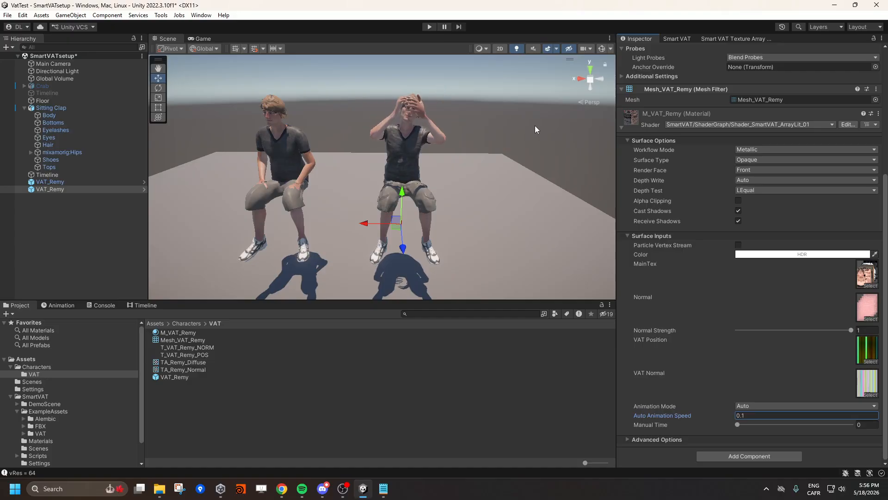
left_click(680, 39)
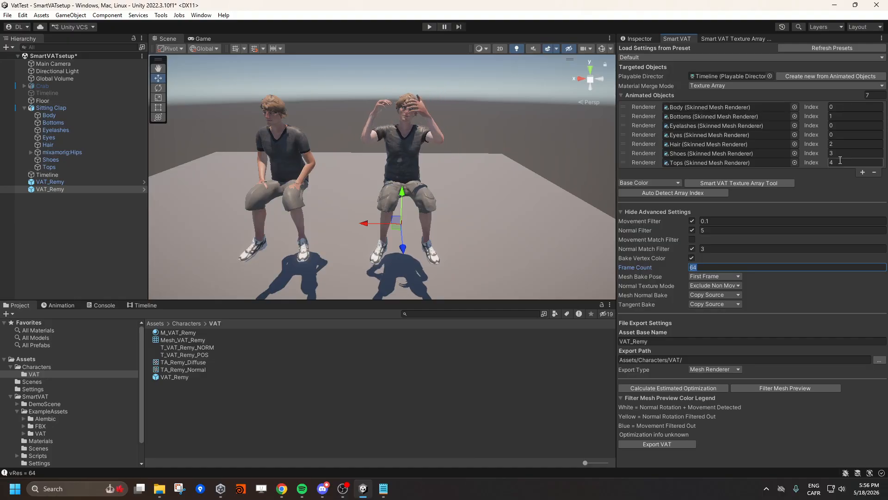
left_click(638, 41)
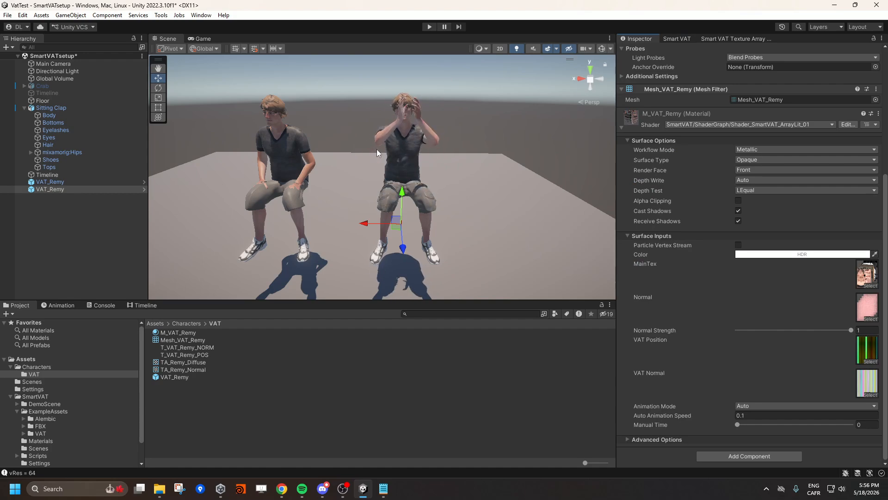
scroll(351, 157, "up", 3)
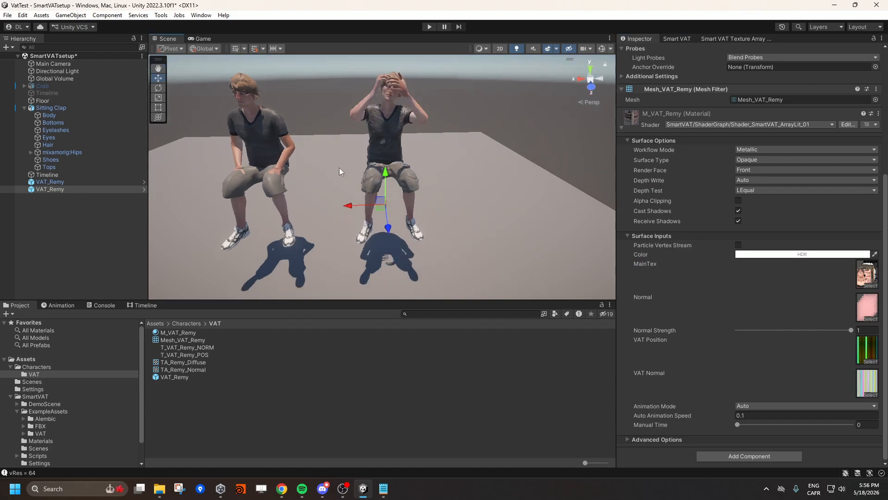
middle_click_drag(304, 157, 325, 164)
scroll(409, 124, "up", 3)
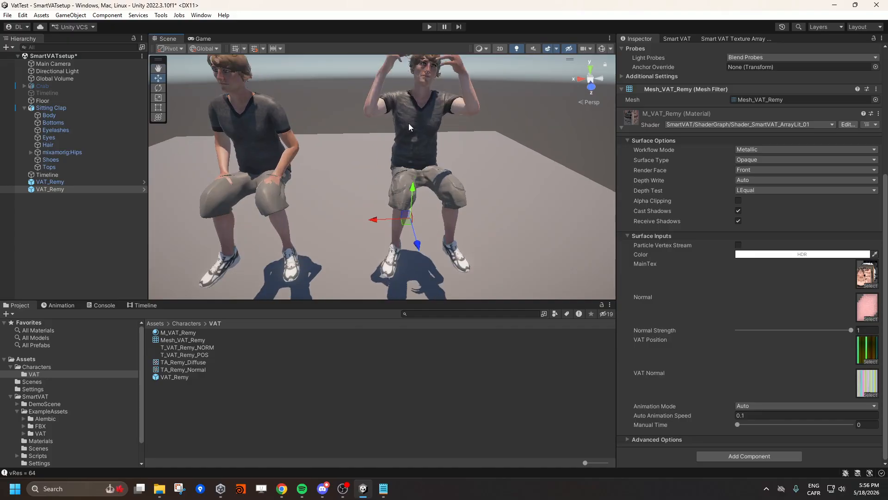
mouse_move(456, 160)
middle_mouse_down()
mouse_move(448, 171)
mouse_move(441, 158)
mouse_move(445, 168)
middle_mouse_up()
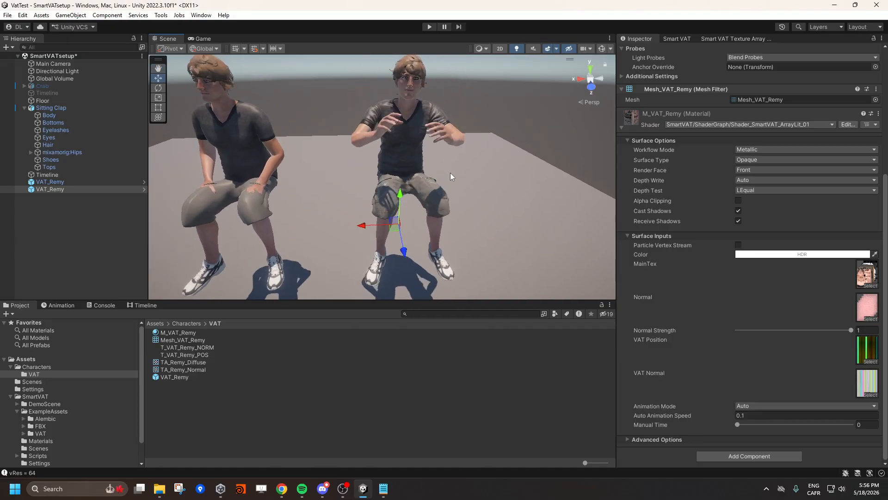
left_click_drag(483, 234, 376, 235)
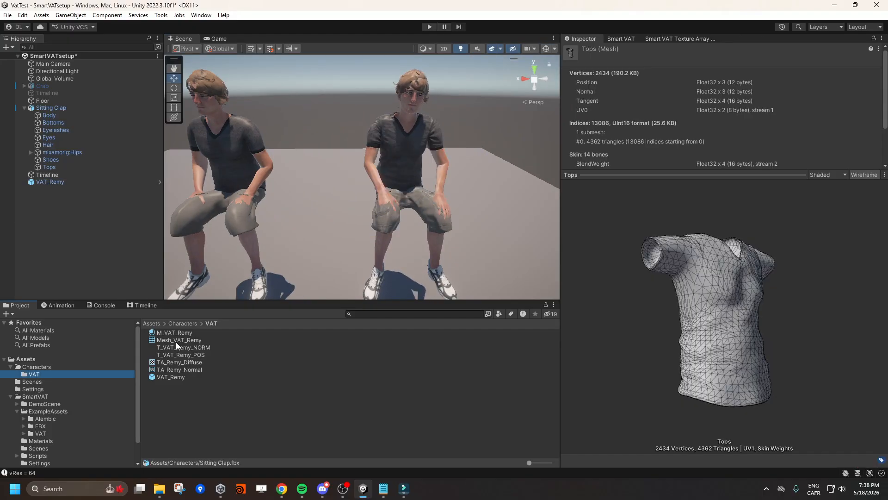
Step: Examine the vertex count of Mesh_VAT_Remy and the dimensions of the T_VAT_Remy_NORM and T_VAT_Remy_POS textures
left_click(176, 342)
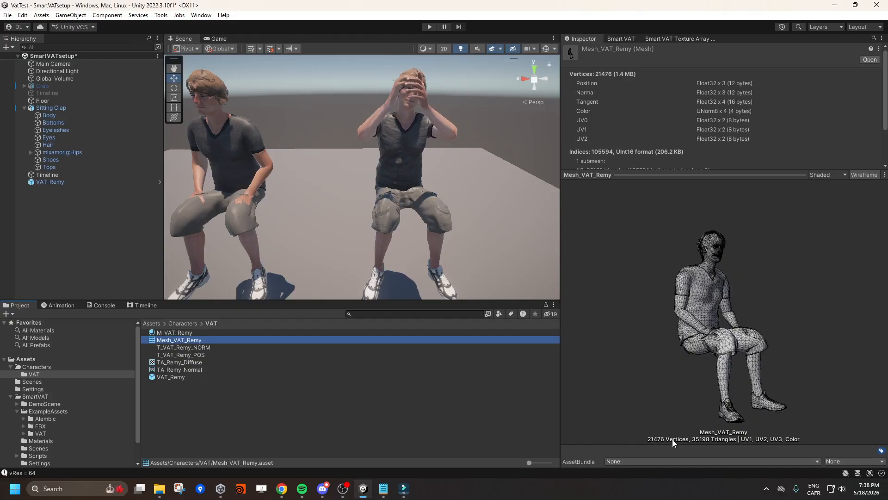
left_click(202, 347)
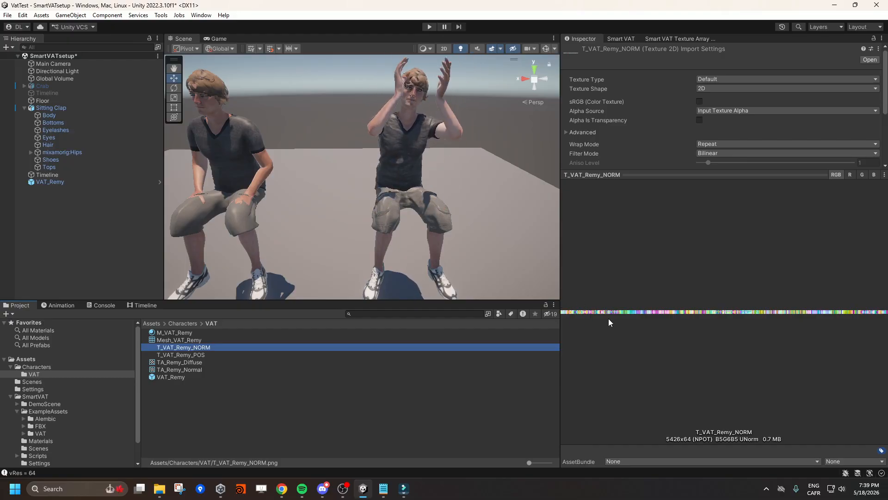
left_click(210, 352)
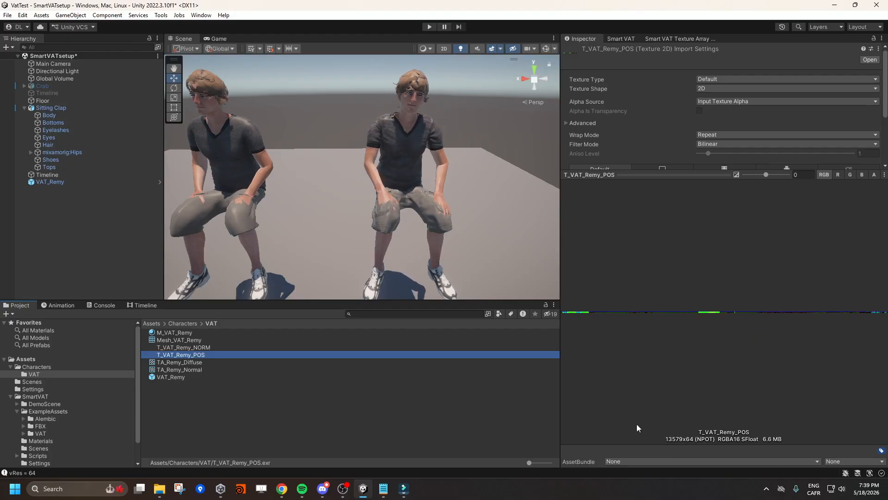
left_click(193, 340)
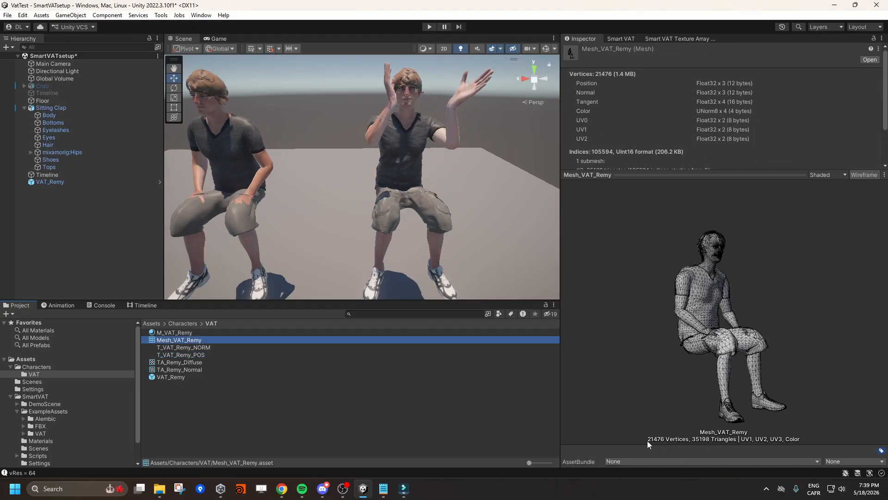
left_click_drag(648, 441, 693, 355)
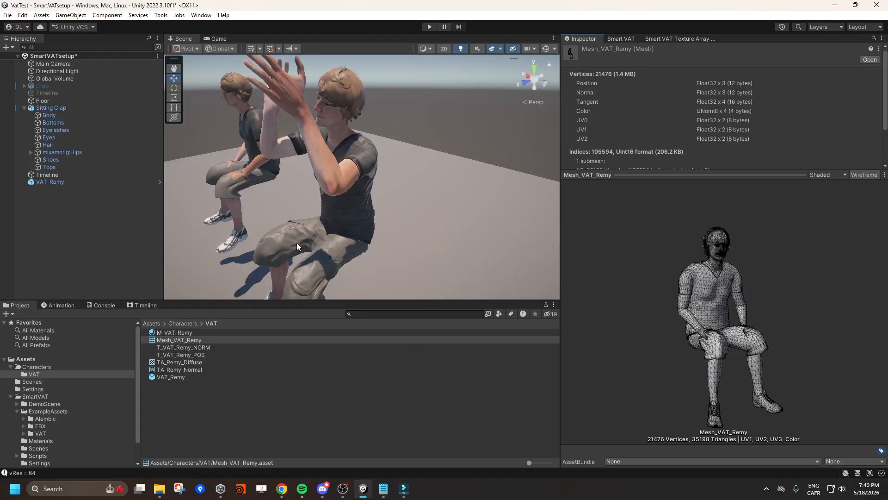
Step: Enable the Movement Match Filter in the Smart VAT advanced settings and set it to 0
left_click(620, 39)
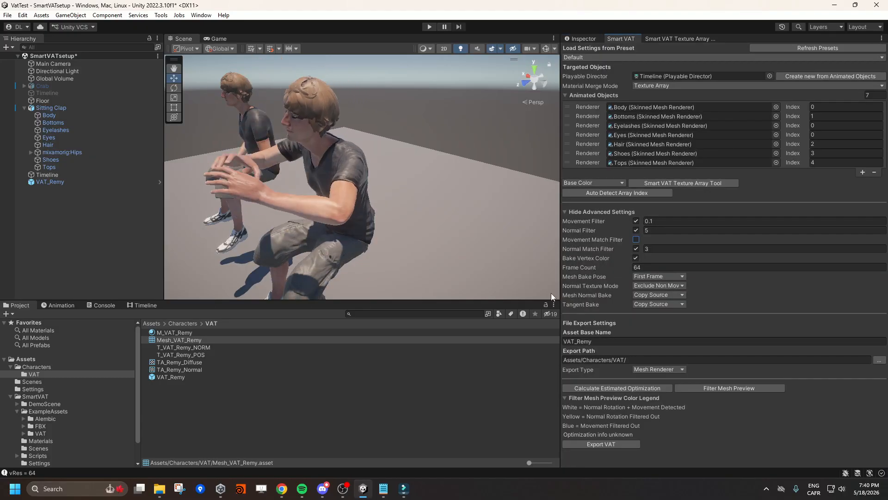
left_click(637, 240)
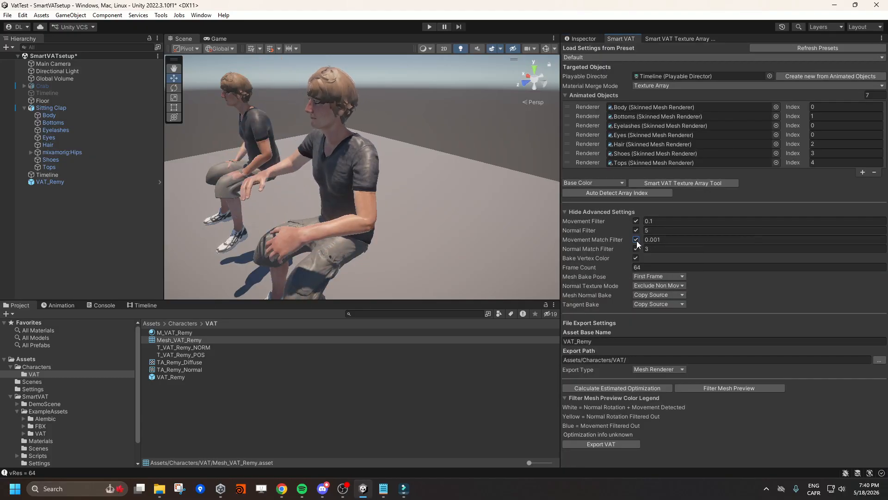
left_click(658, 240)
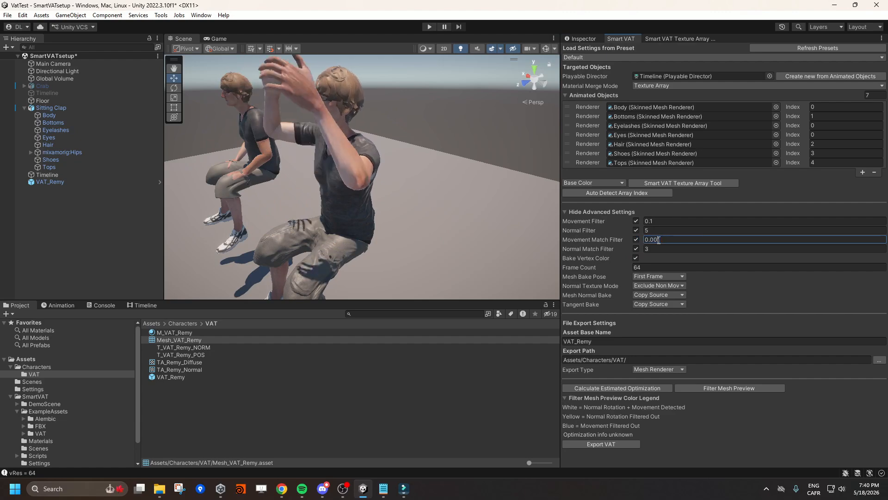
type("0")
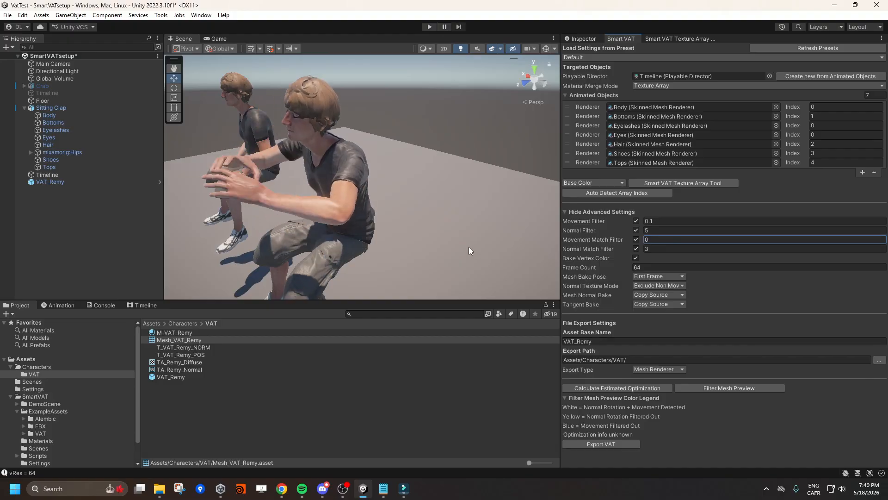
right_click_drag(404, 234, 455, 240)
key("a")
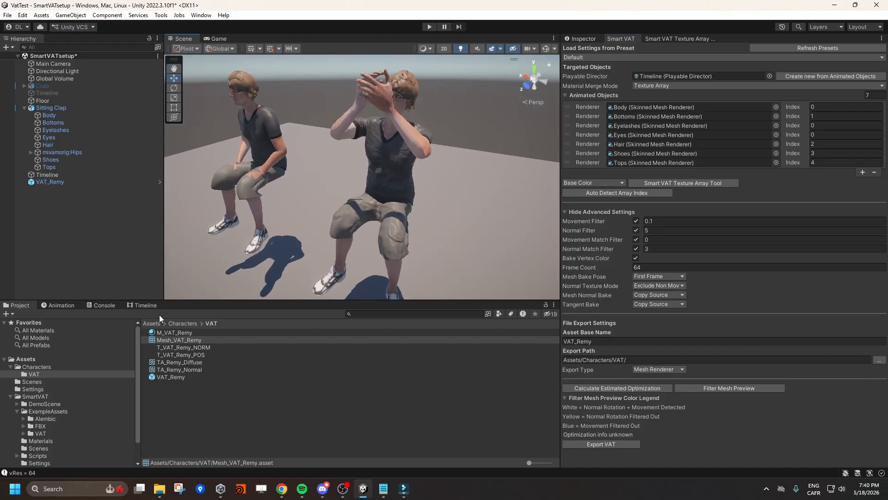
Step: Export the VAT with the Movement Match Filter enabled, comparing T_VAT_Remy_POS's texture size before and after the export
left_click(182, 348)
key("Down")
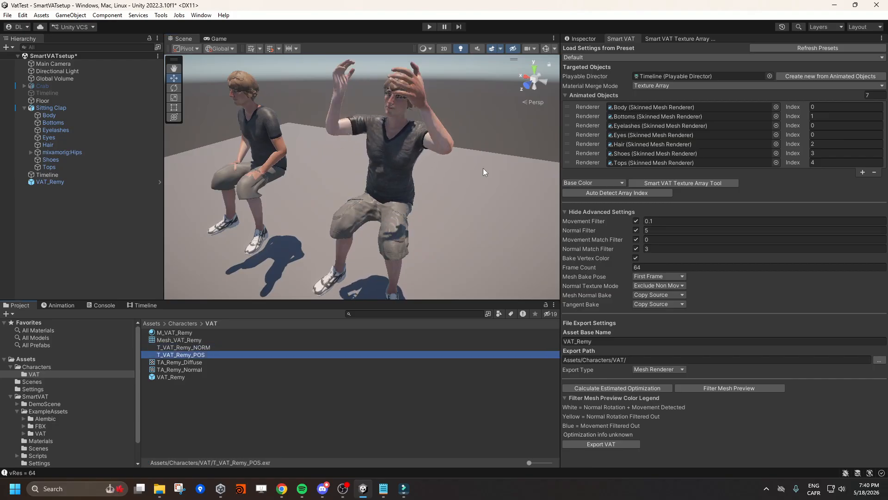
left_click(581, 39)
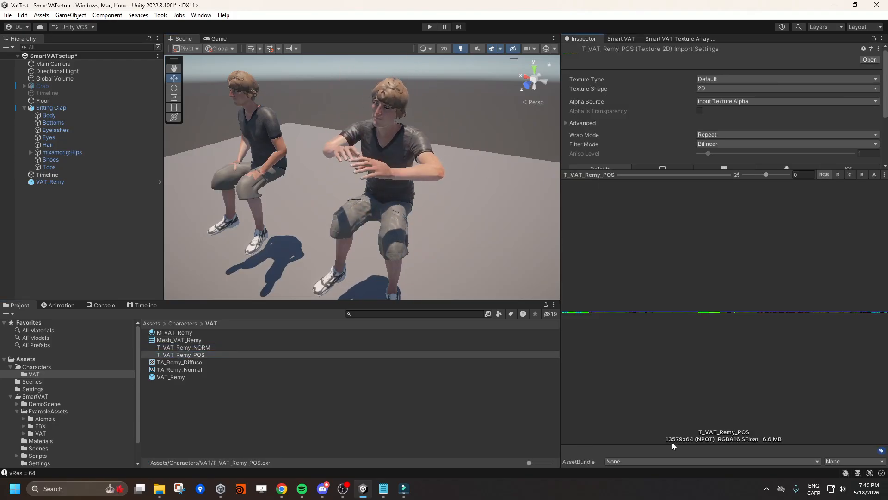
left_click(619, 39)
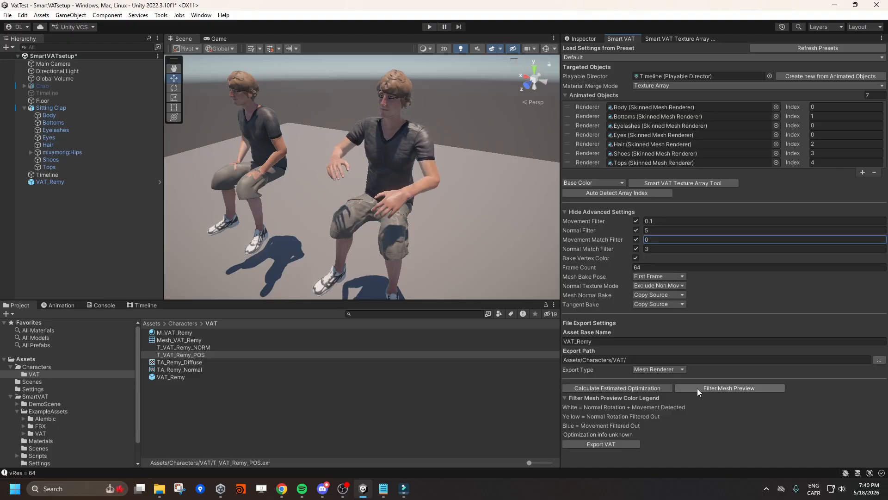
left_click(621, 444)
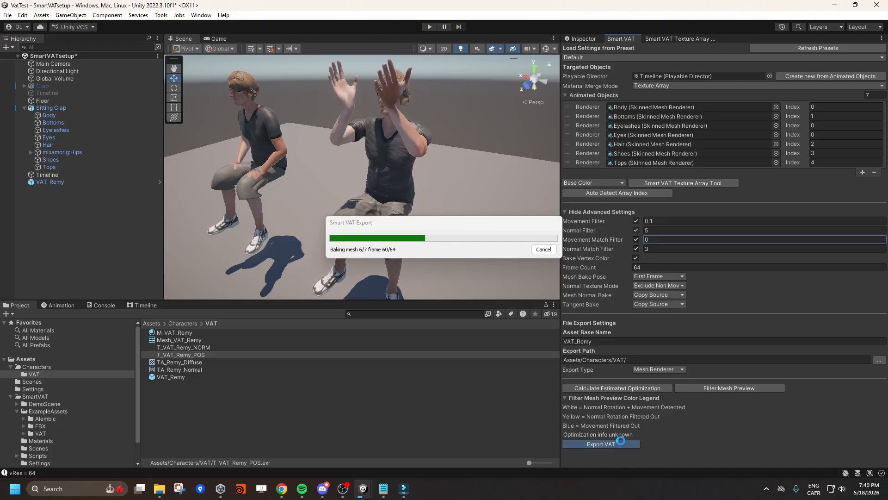
left_click(580, 39)
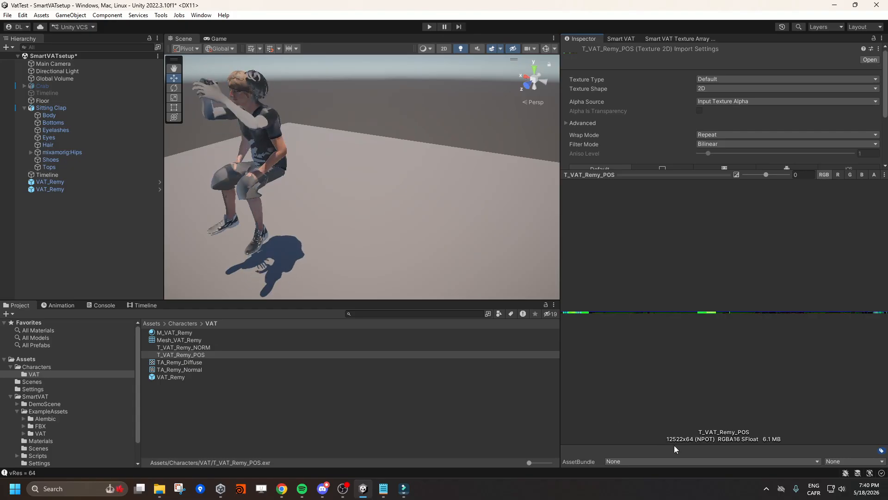
Step: Set the Movement Match Filter to 0.001, export the VAT again and check T_VAT_Remy_POS's texture size
left_click(626, 39)
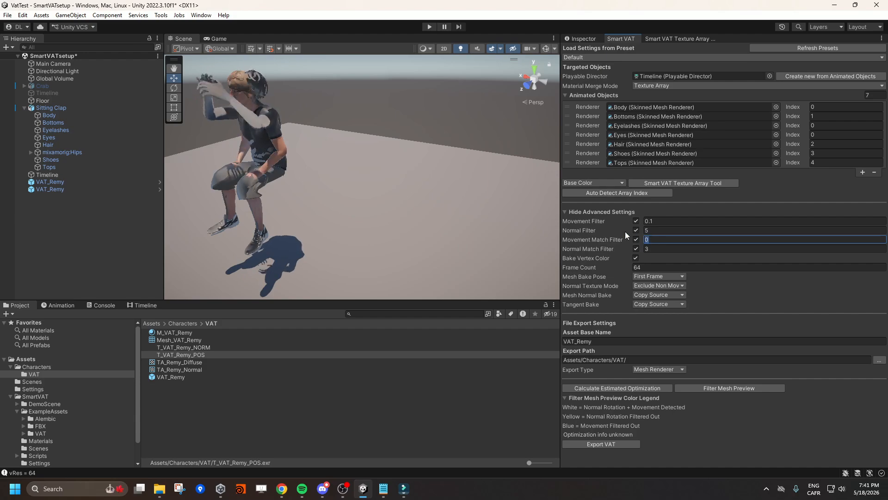
type("0.001")
left_click(602, 444)
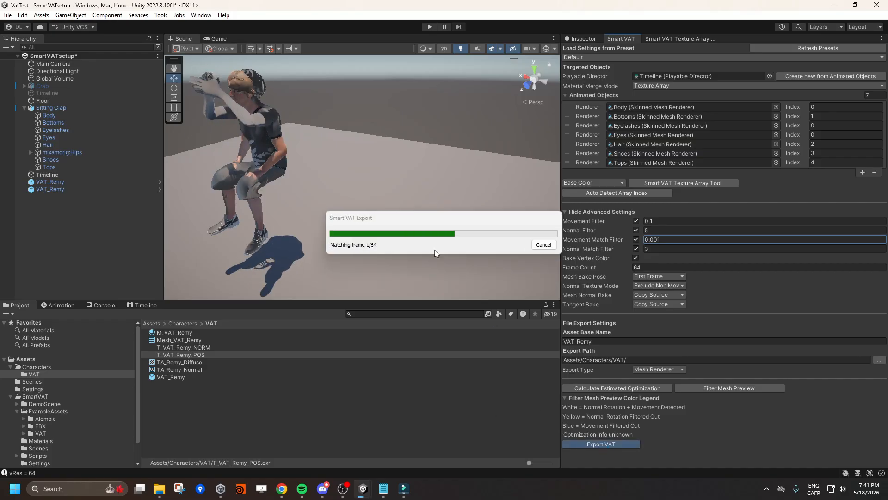
left_click(186, 354)
left_click(575, 37)
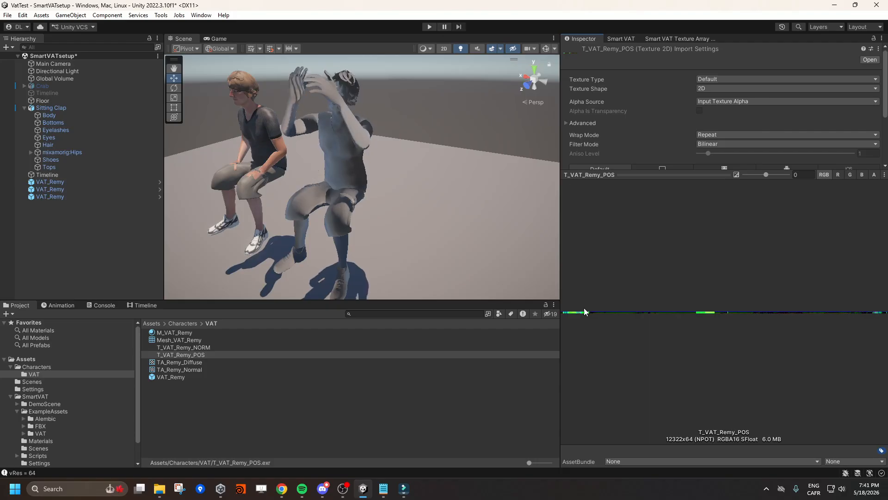
Step: Raise the Movement Match Filter to 0.005, re-export the VAT and check T_VAT_Remy_POS's texture size
left_click(634, 39)
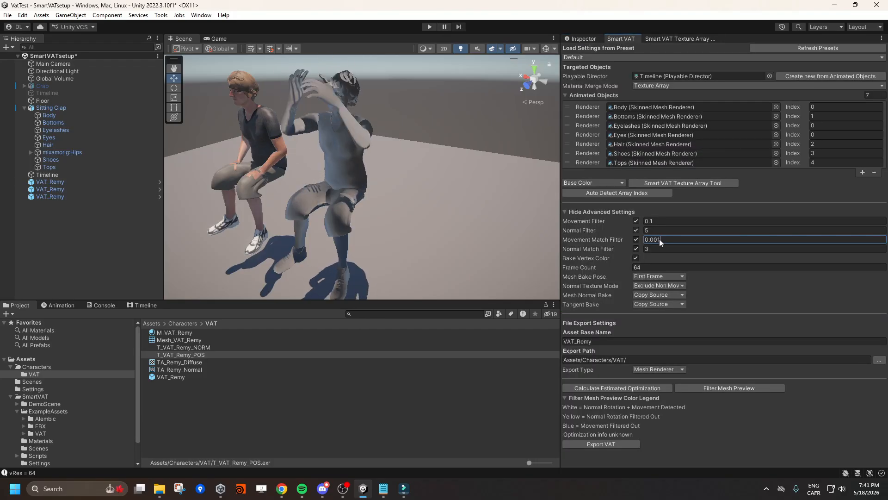
left_click_drag(661, 240, 657, 240)
type("5")
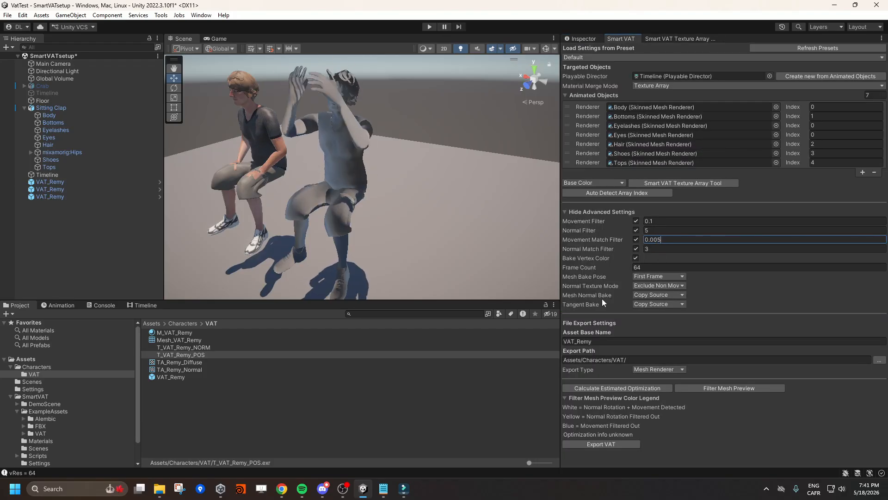
left_click(617, 444)
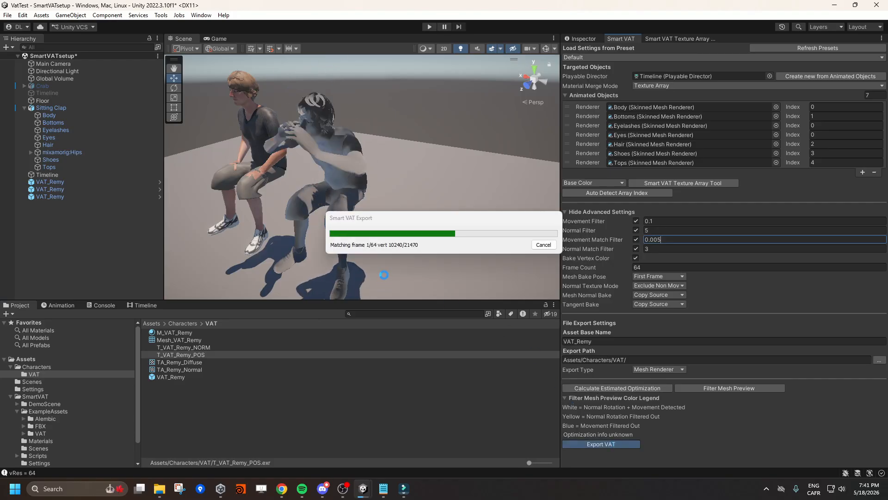
left_click(191, 354)
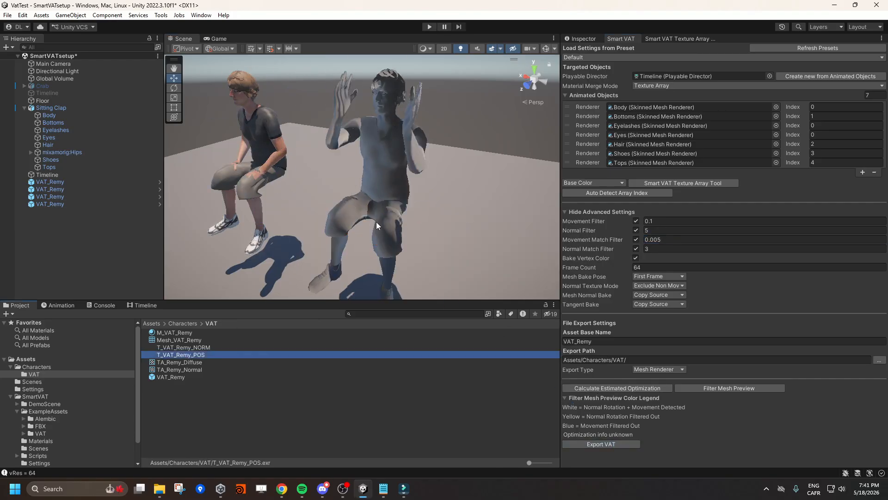
left_click(587, 39)
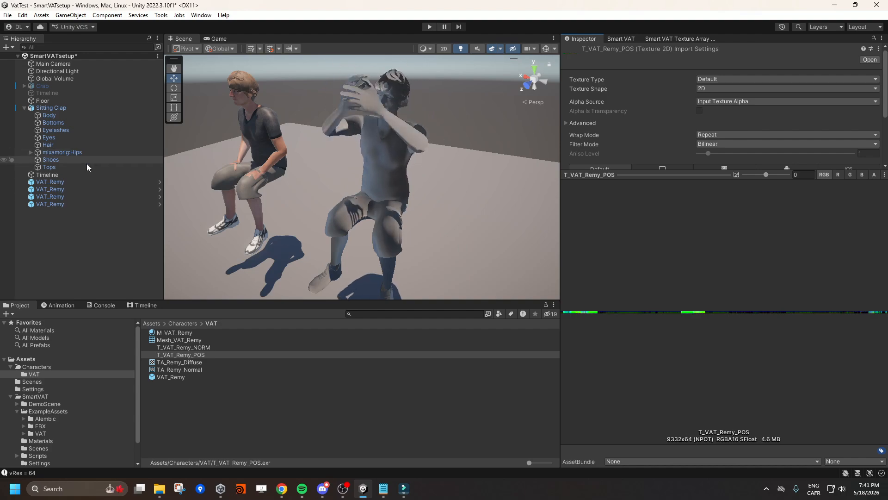
Step: Set the newly exported VAT_Remy material's Auto Animation Speed to 0.01 and inspect the face up close
left_click(384, 148)
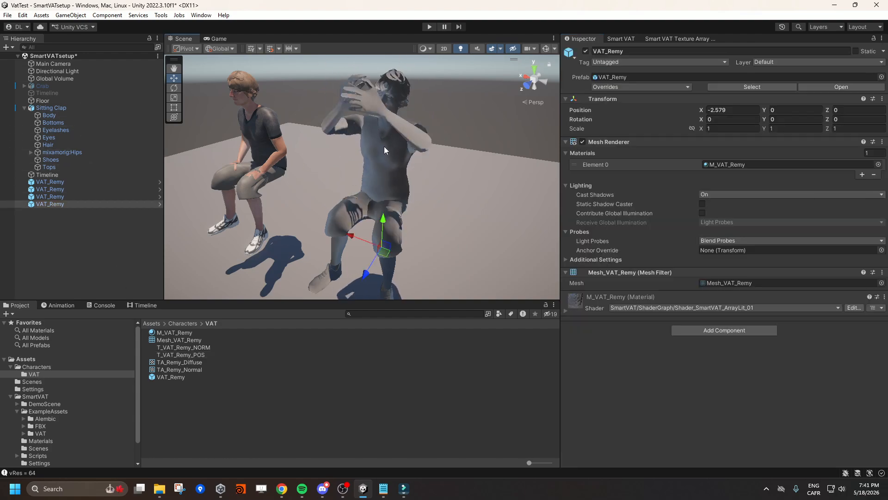
left_click(566, 312)
scroll(695, 362, "down", 5)
left_click(722, 414)
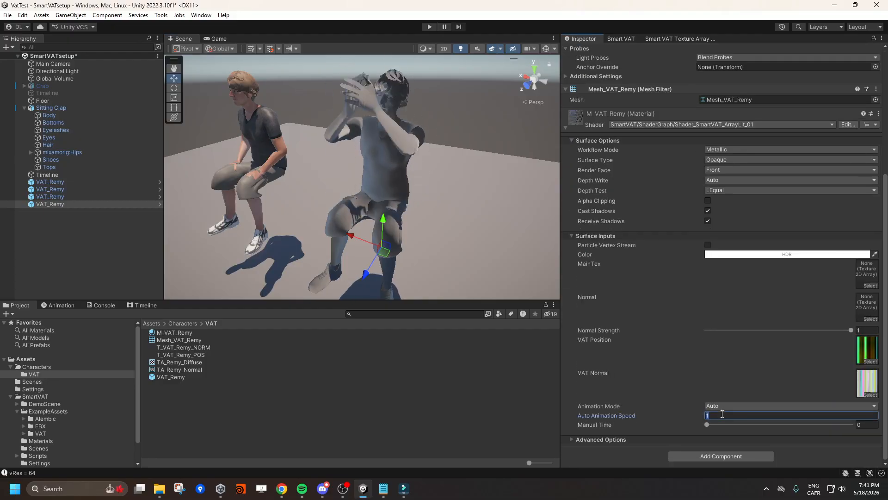
type(".00")
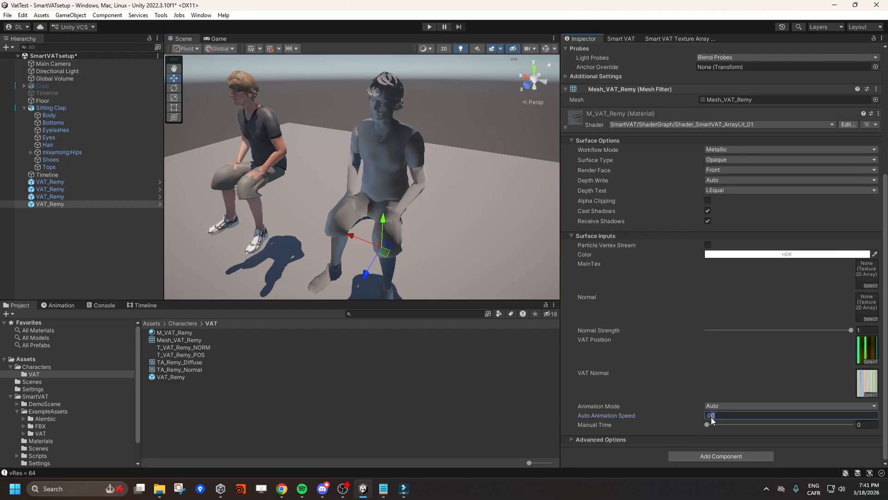
key("BackSpace")
type("1")
right_click_drag(451, 250, 411, 219)
key("w")
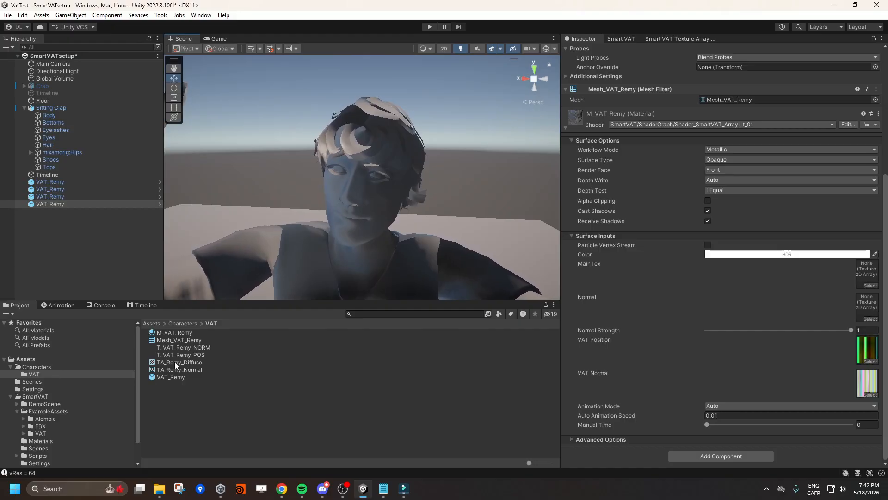
Step: Assign TA_Remy_Diffuse as MainTex and TA_Remy_Normal as Normal on the new VAT_Remy's material, and inspect the character
left_click_drag(171, 365, 865, 276)
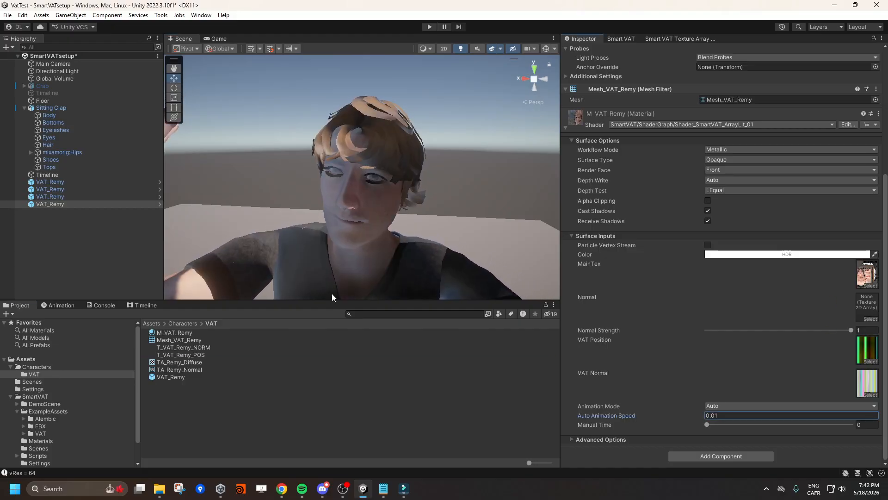
left_click_drag(183, 370, 866, 303)
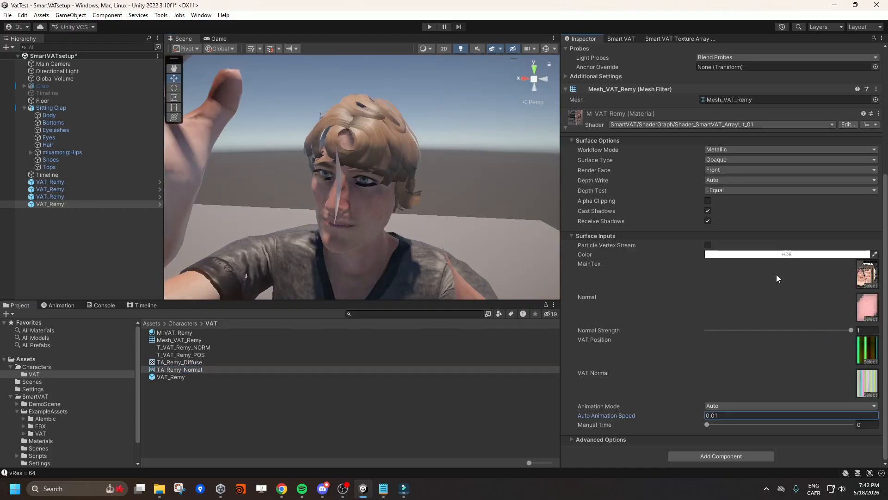
right_click_drag(419, 212, 274, 259)
scroll(437, 207, "up", 1)
Step: Set the new VAT_Remy material's Auto Animation Speed to 0.1 and review the Smart VAT filter settings and playback
left_click(726, 415)
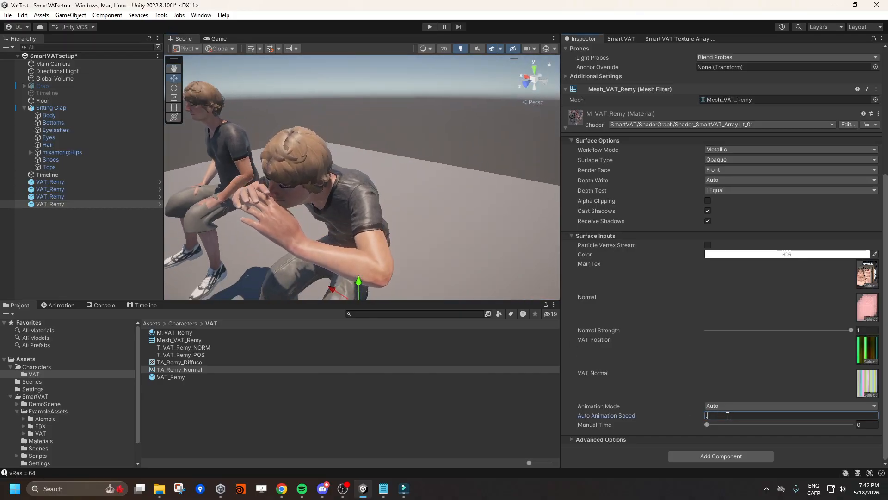
type("0.1")
left_click(621, 38)
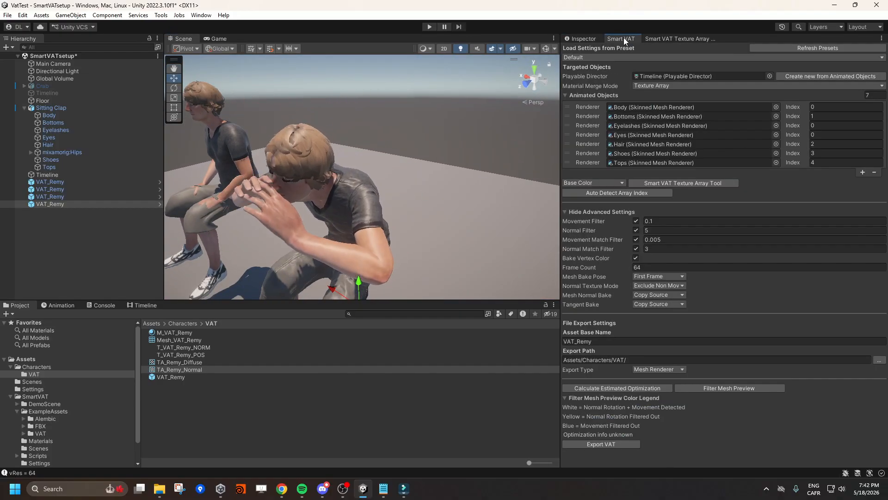
left_click(584, 38)
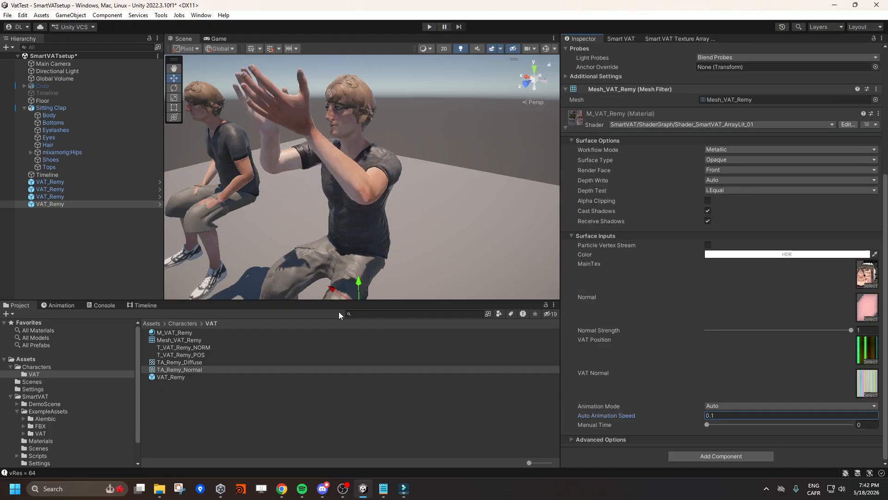